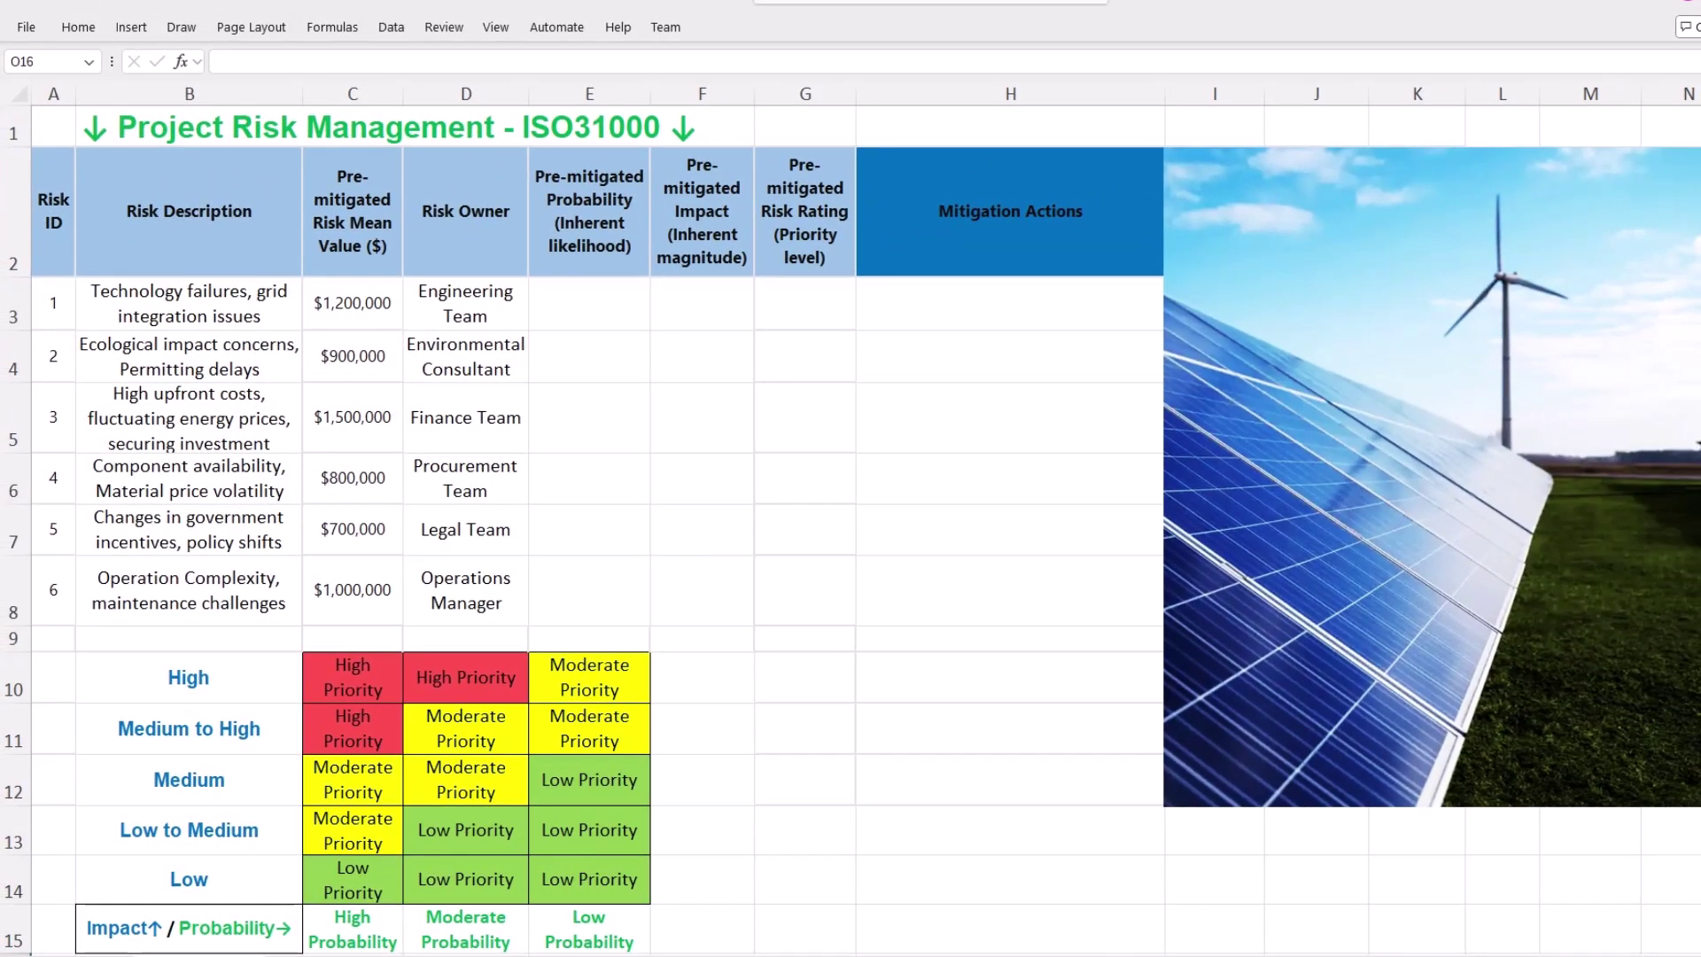
- Restrict the pre-mitigated probability cells E3:E8 to a dropdown list sourced from =$C$15:$E$15 using data validation
drag(773, 46, 740, 323)
drag(564, 504, 574, 596)
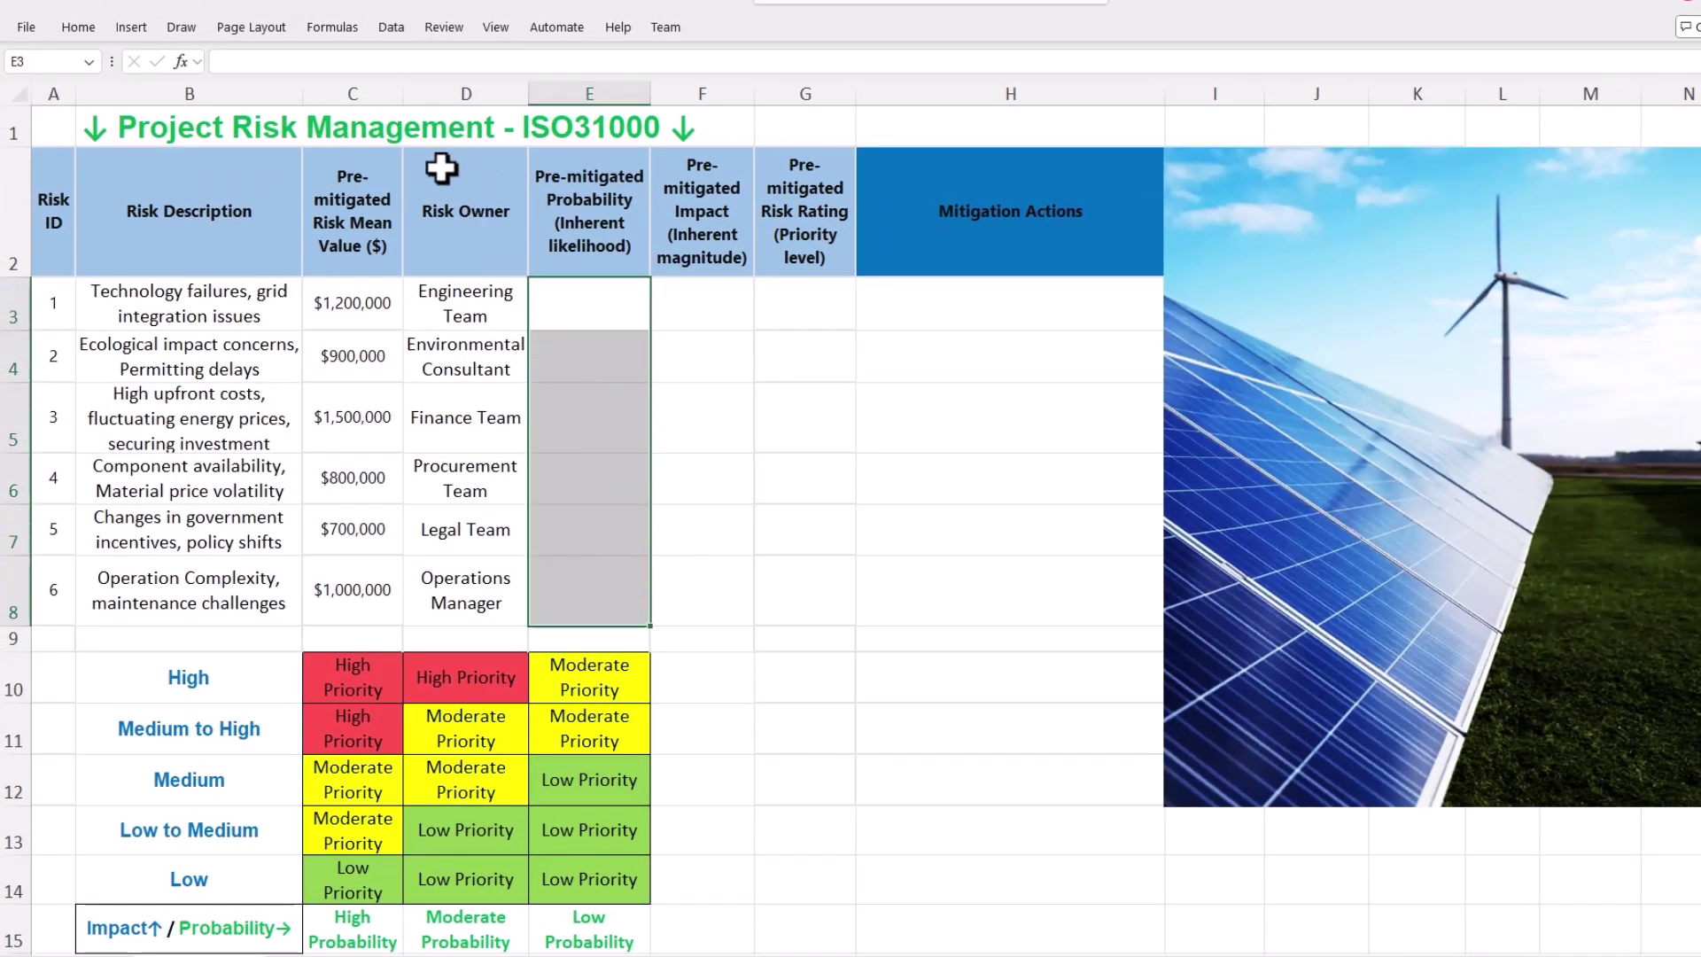
click(390, 27)
click(1198, 107)
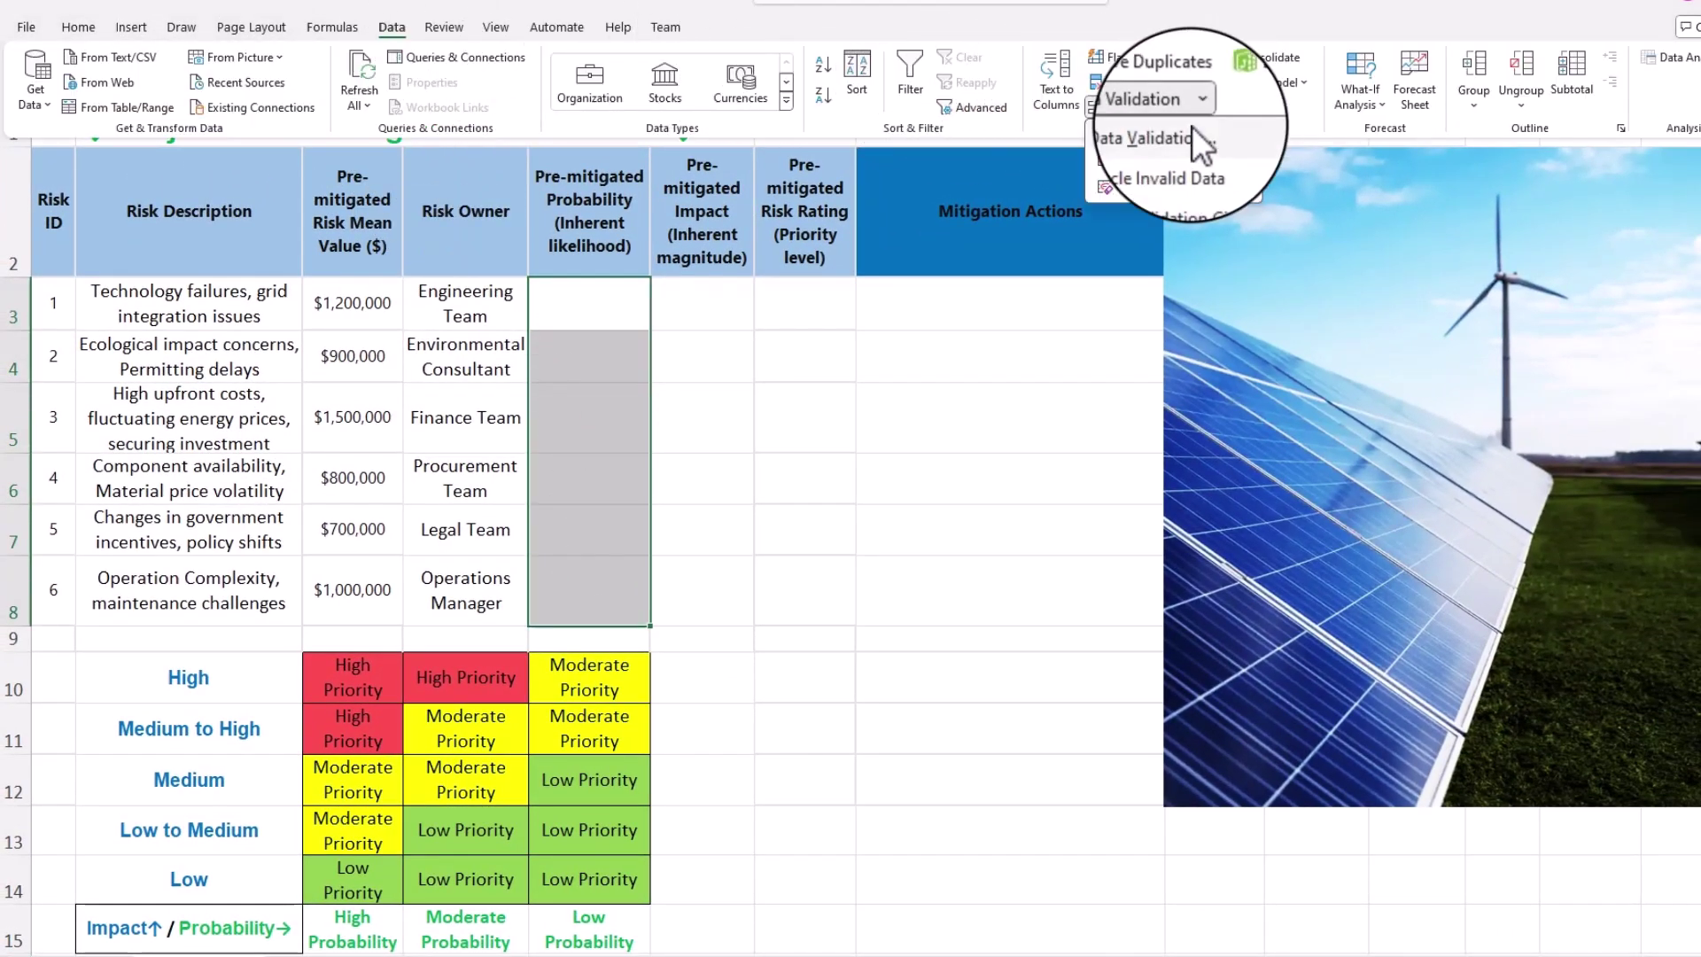
click(1211, 133)
click(956, 554)
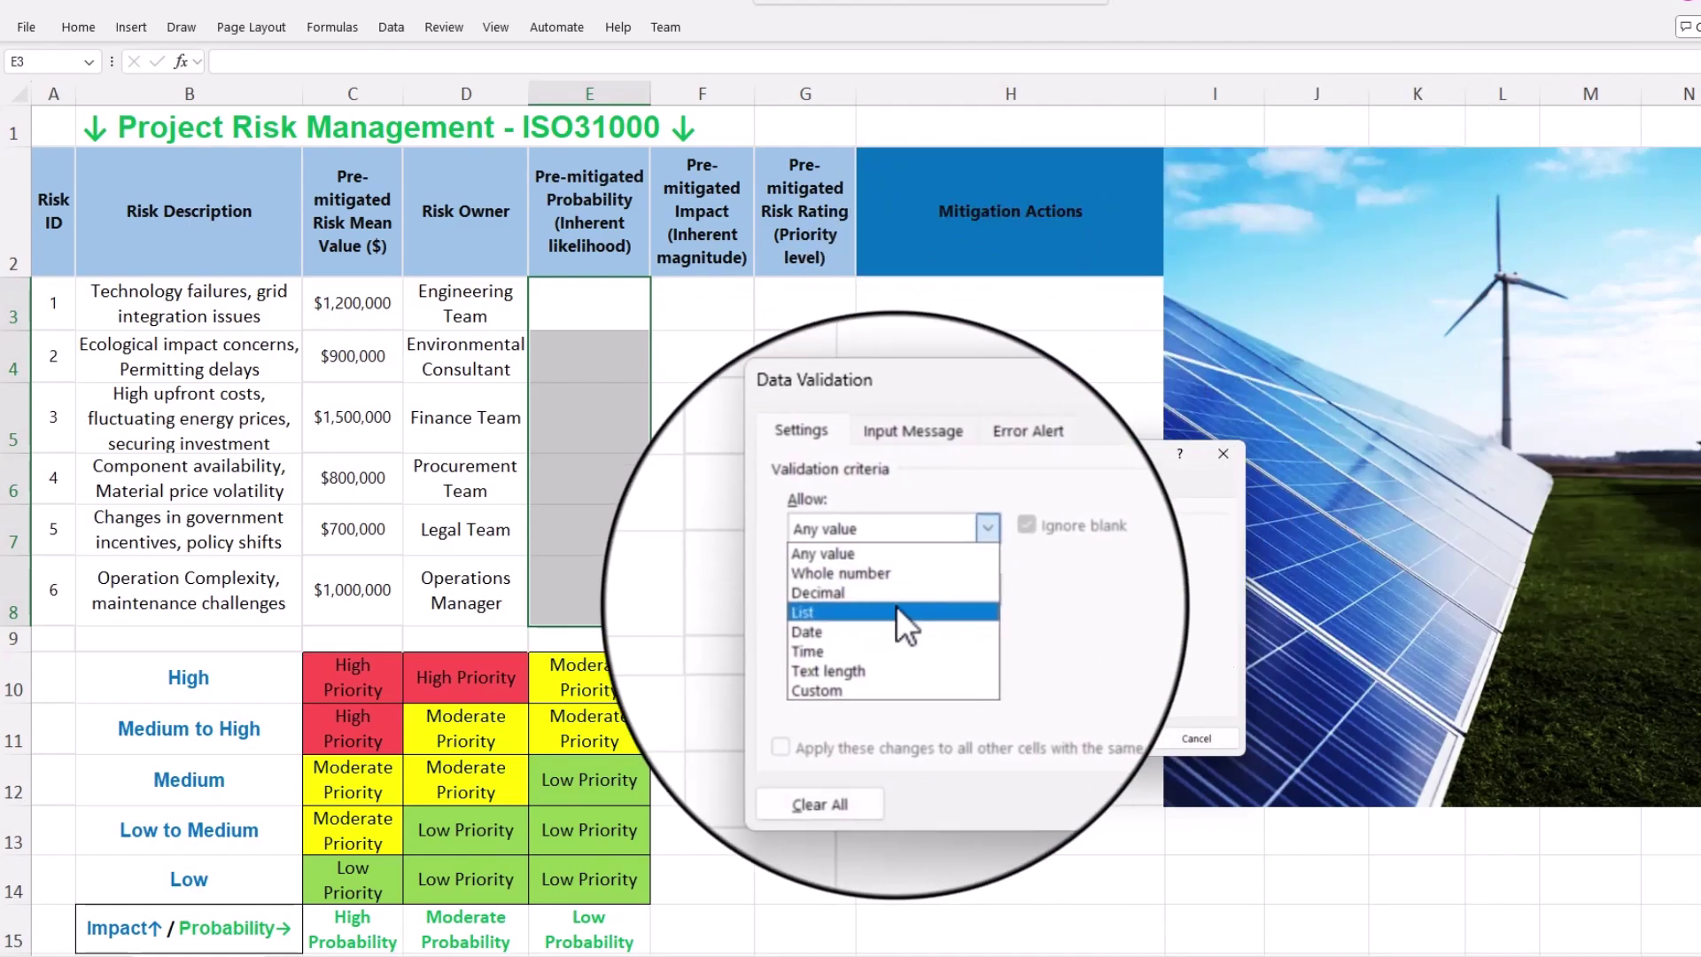
click(906, 605)
click(1104, 639)
drag(350, 921, 540, 926)
click(1236, 478)
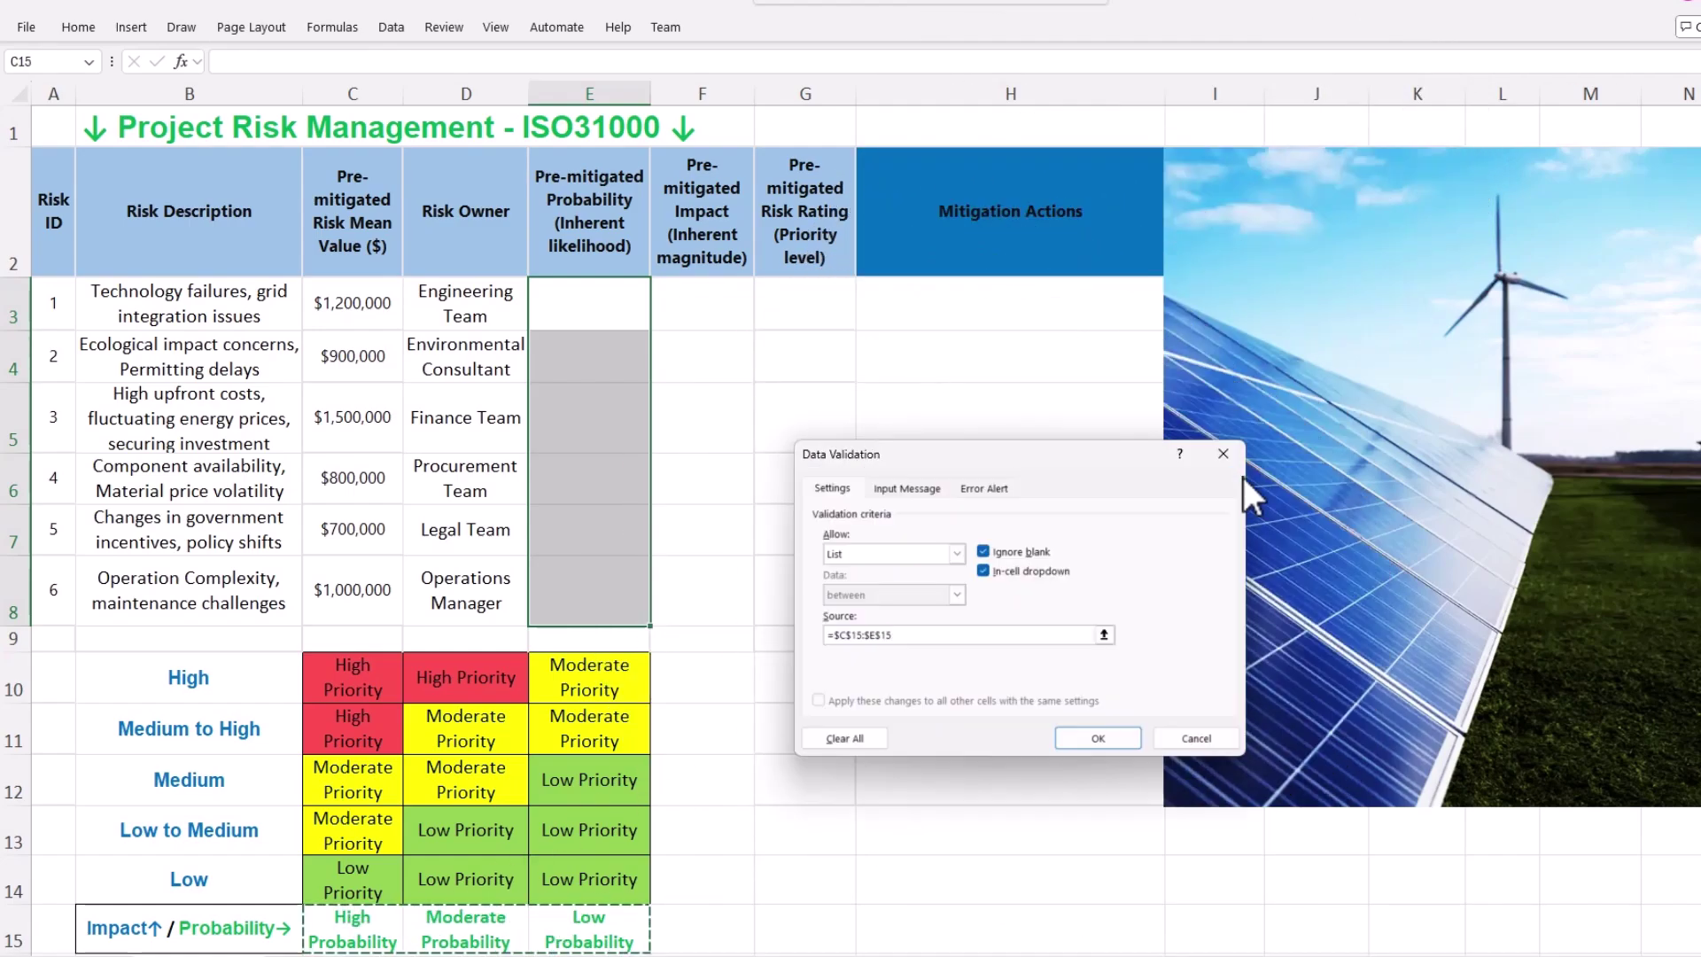
click(1120, 736)
- Set the pre-mitigated probability of risks 1 and 2 to High Probability from the dropdown list
click(599, 302)
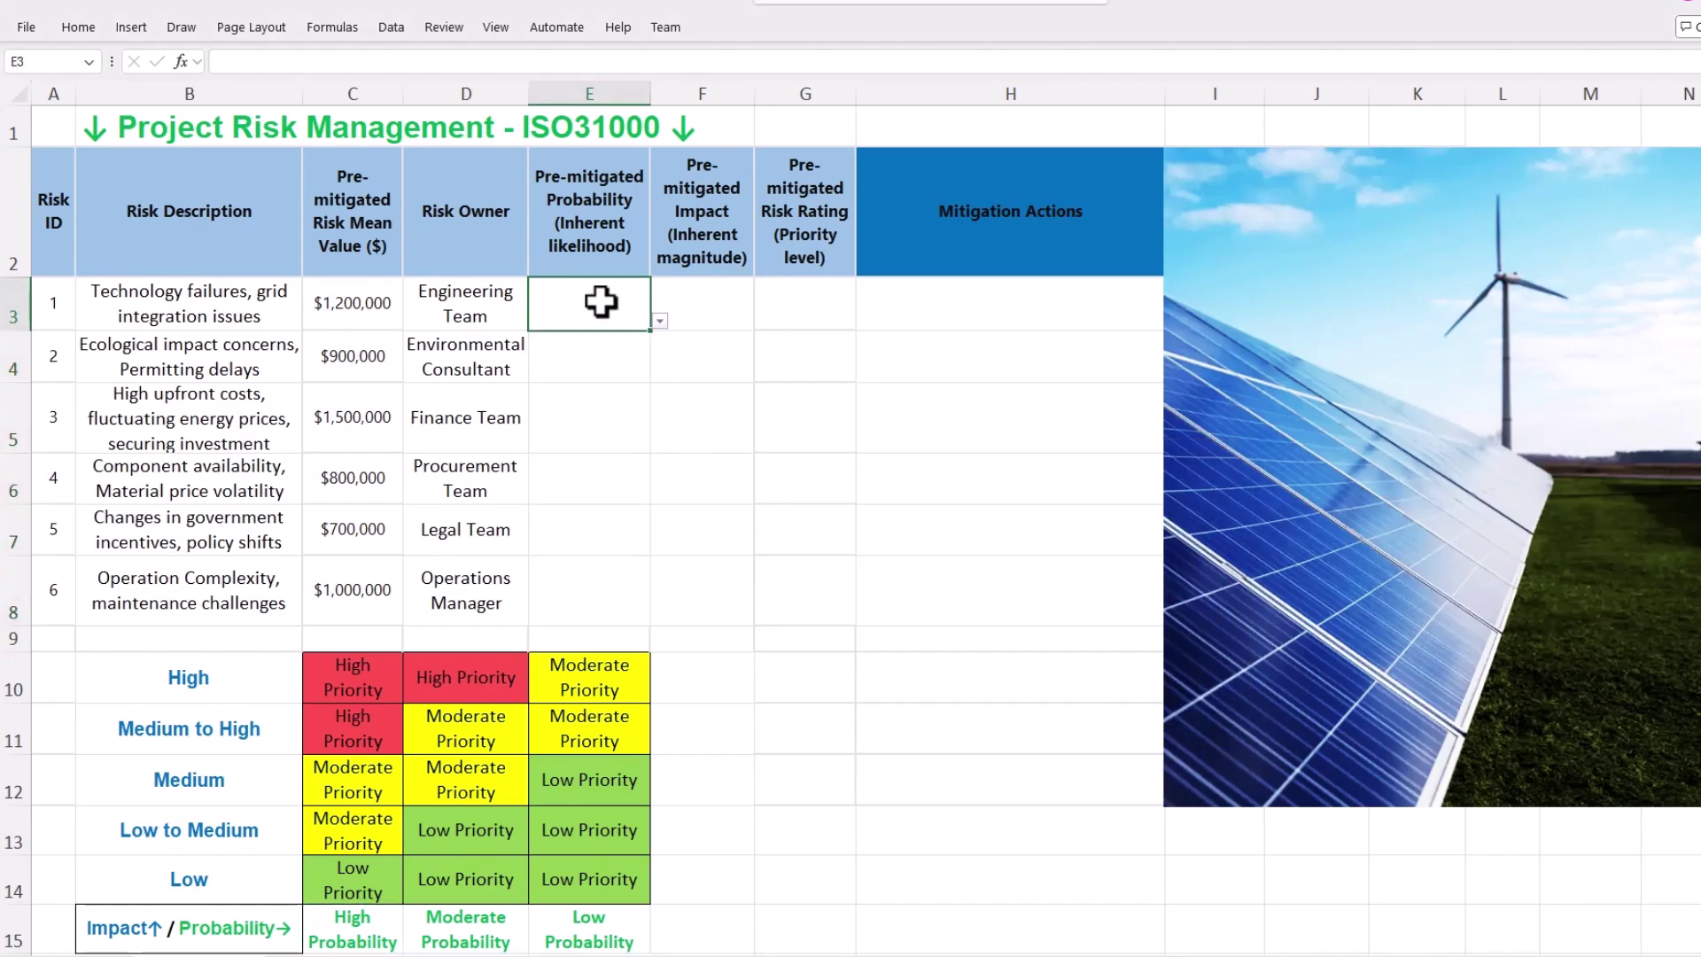
click(659, 322)
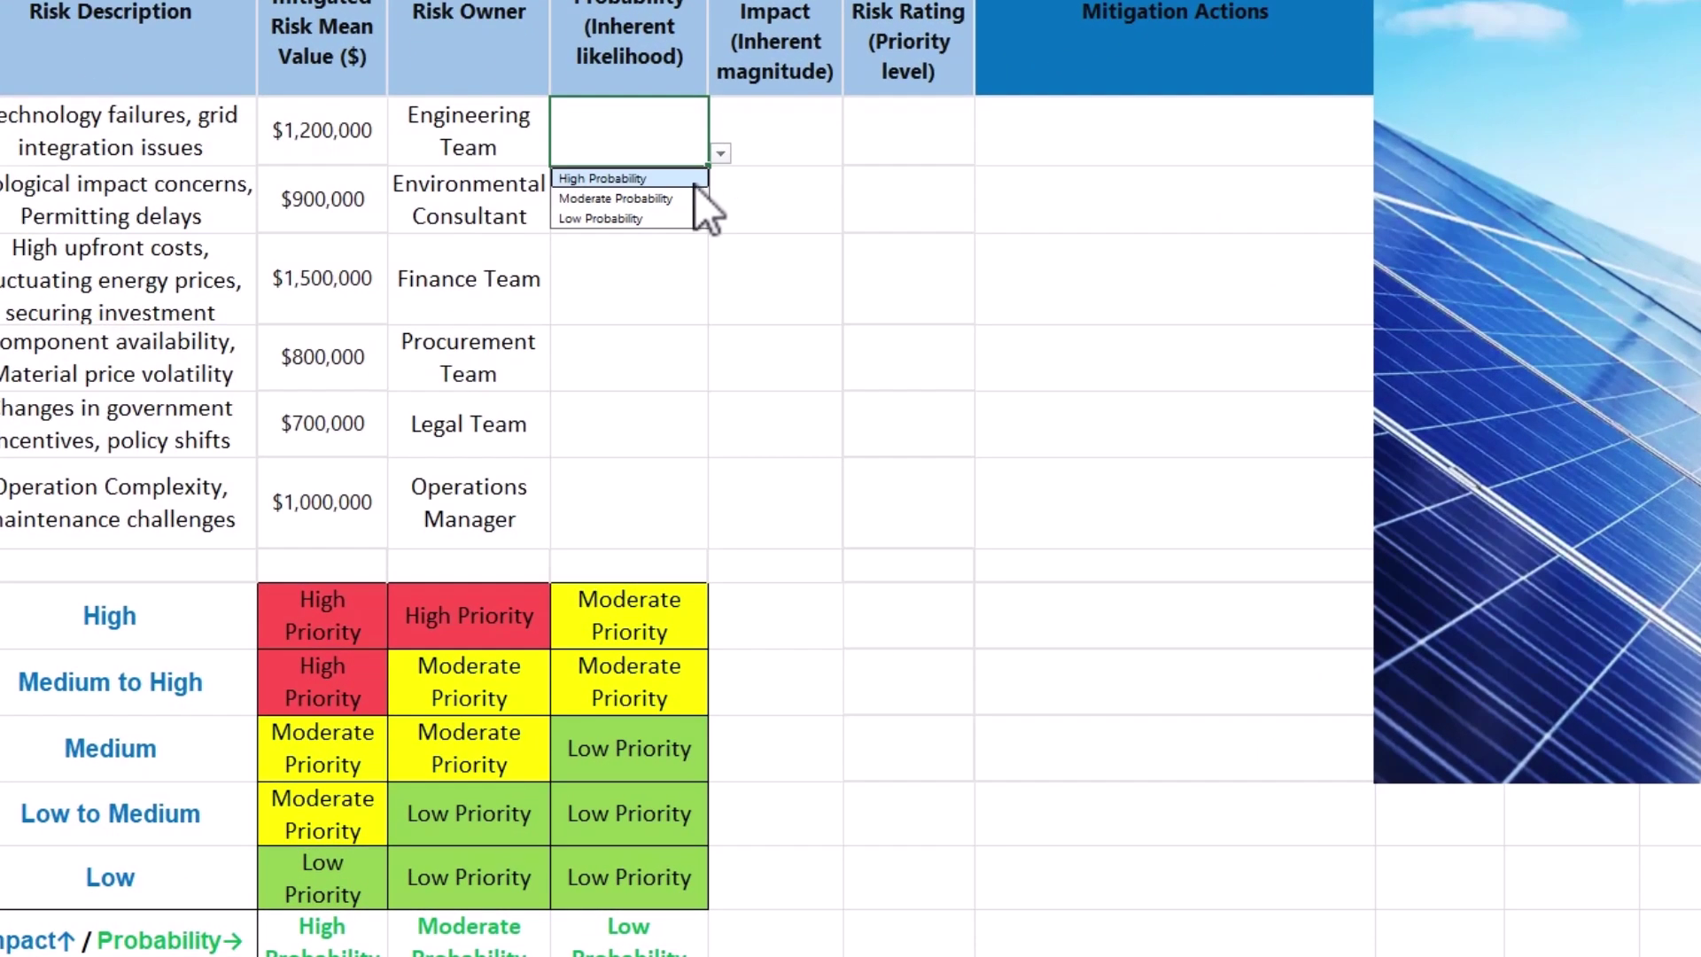
click(639, 345)
click(692, 197)
click(720, 225)
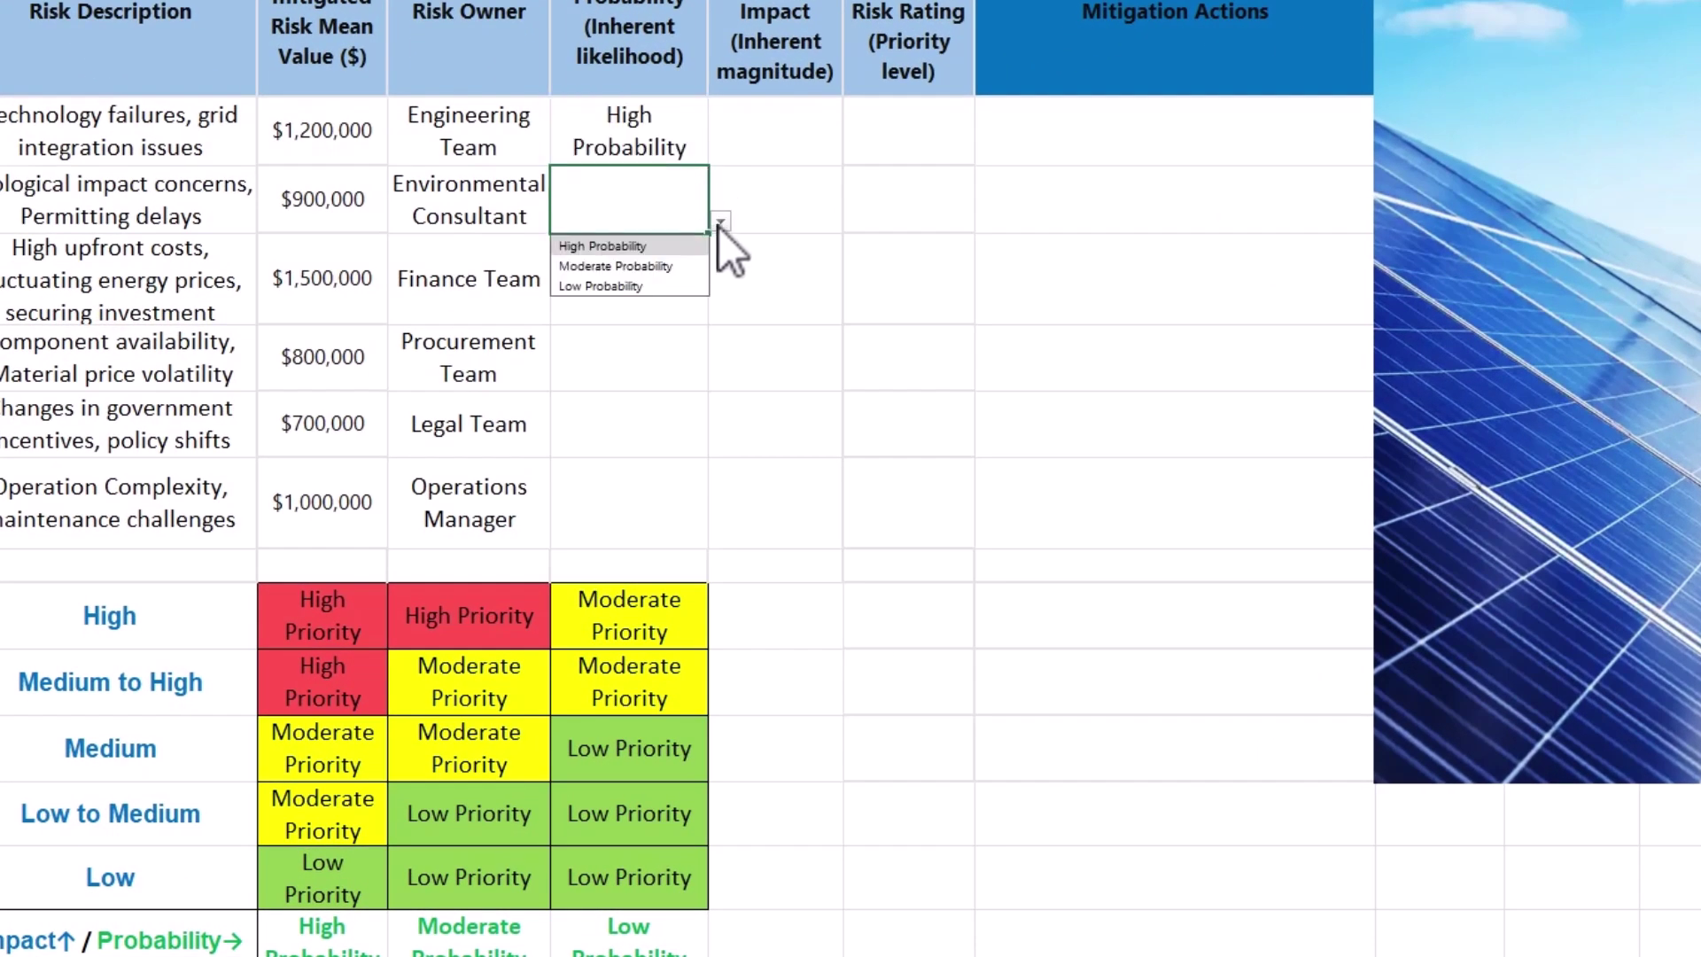
click(689, 244)
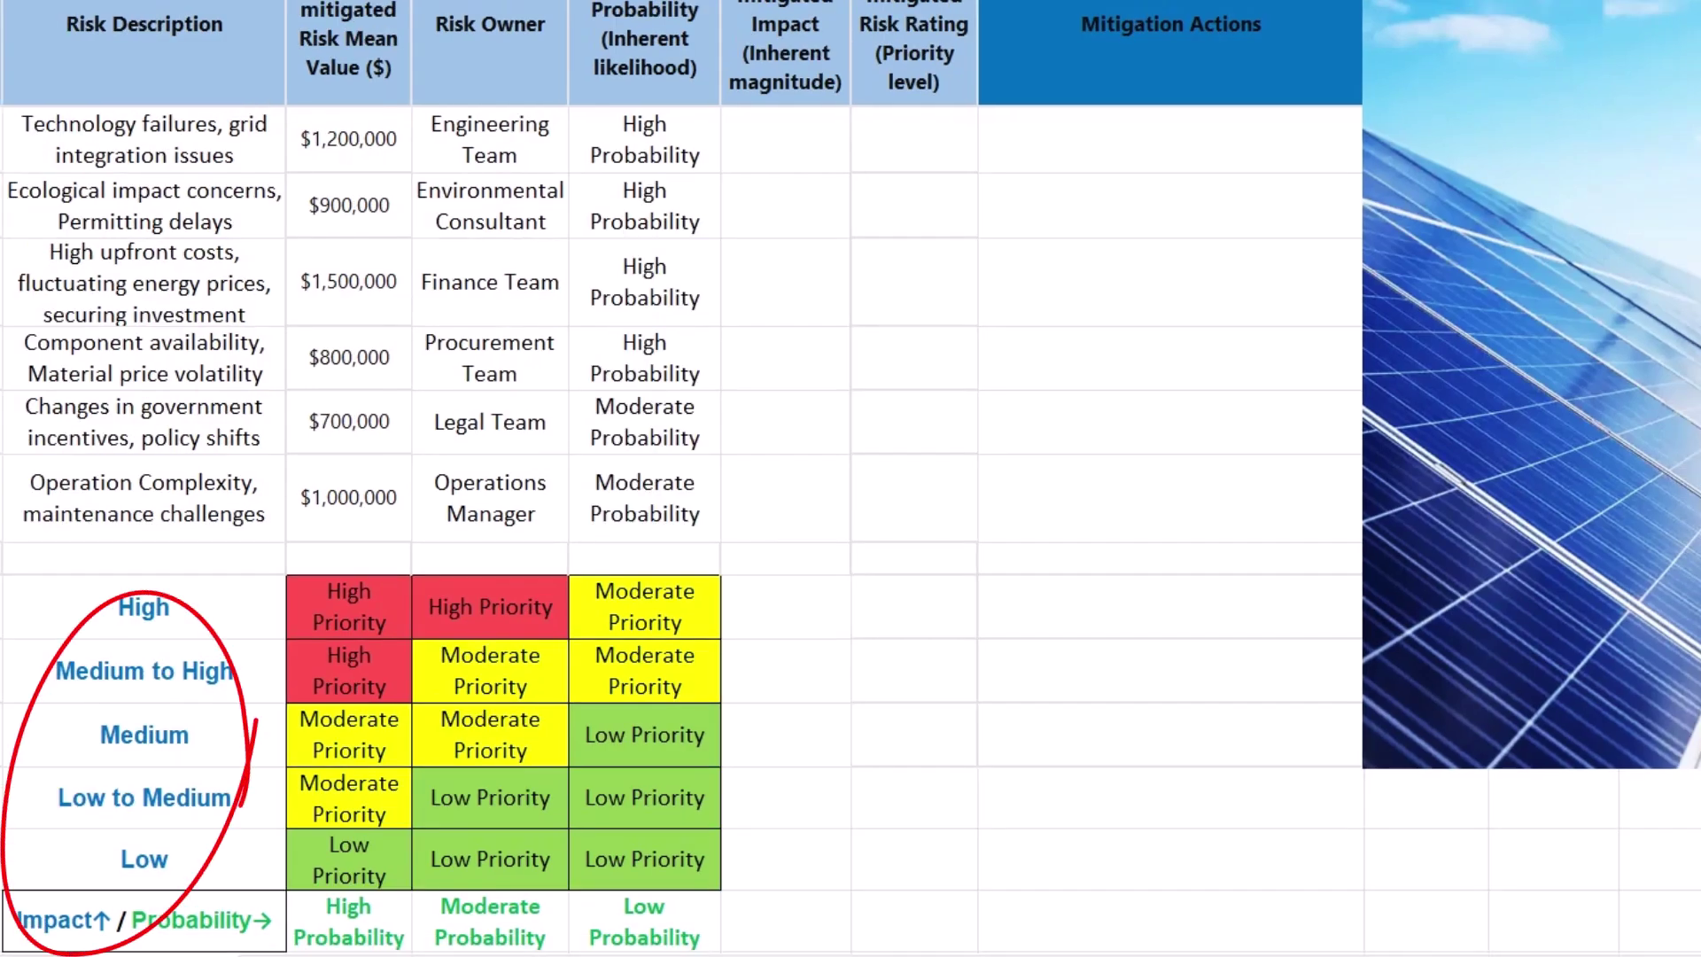
- Restrict the pre-mitigated impact cells F3:F8 to a dropdown list sourced from =$B$10:$B$14 using data validation
drag(767, 145, 786, 496)
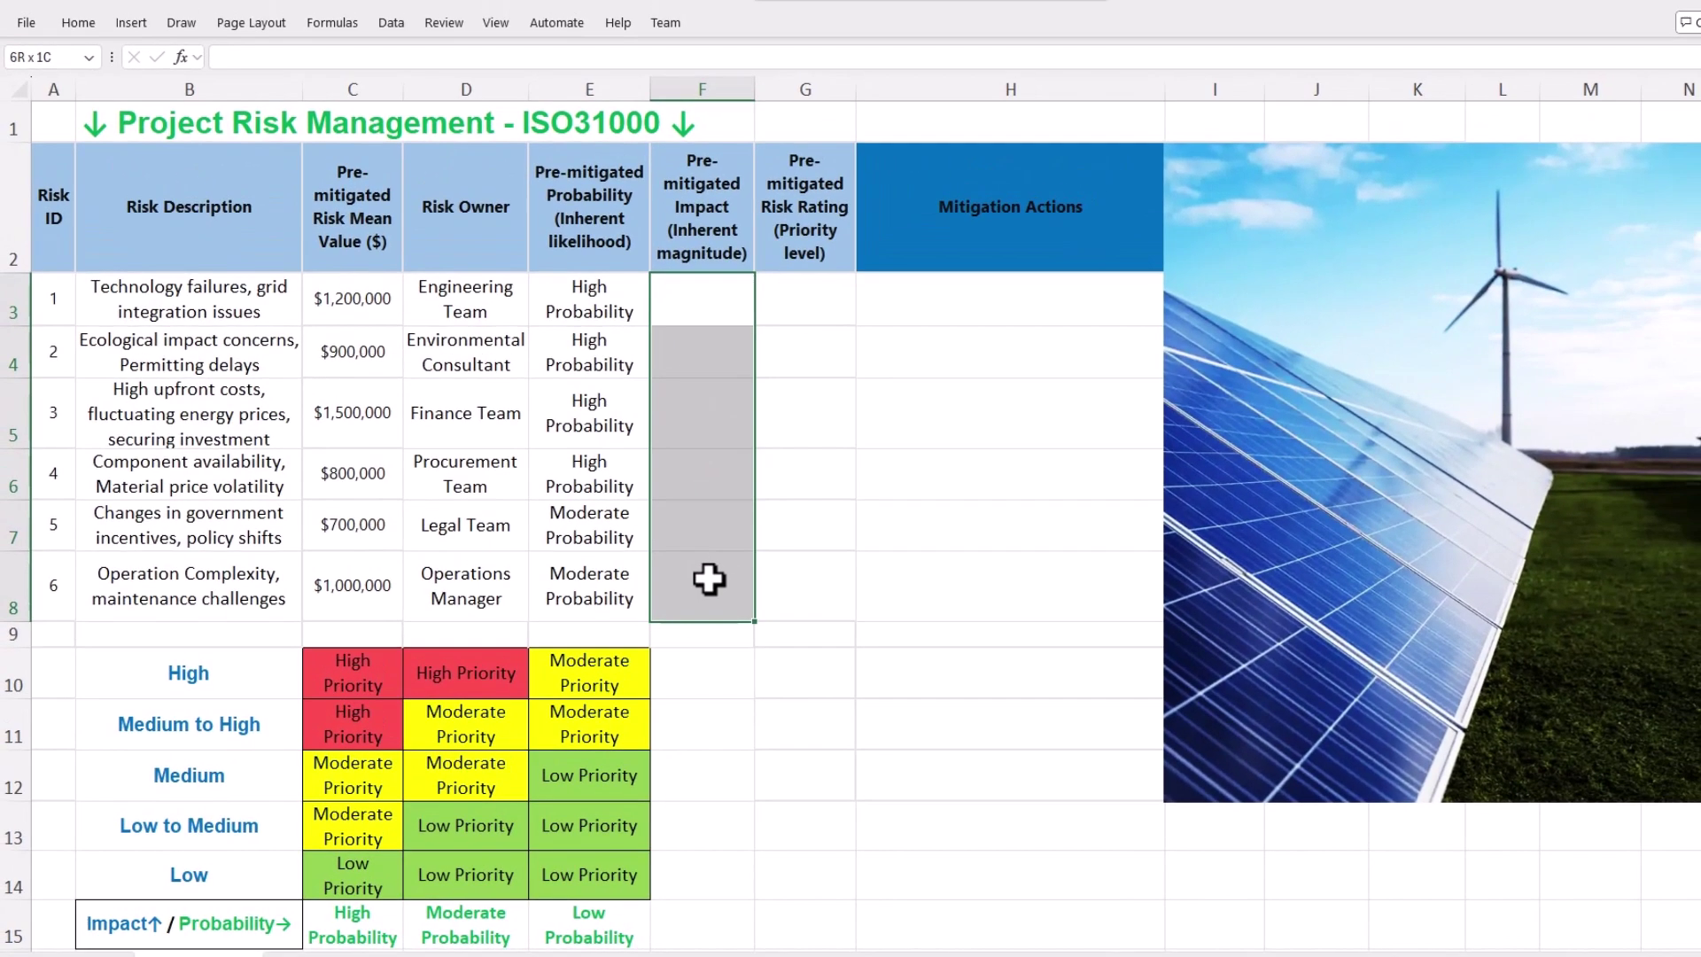
click(391, 22)
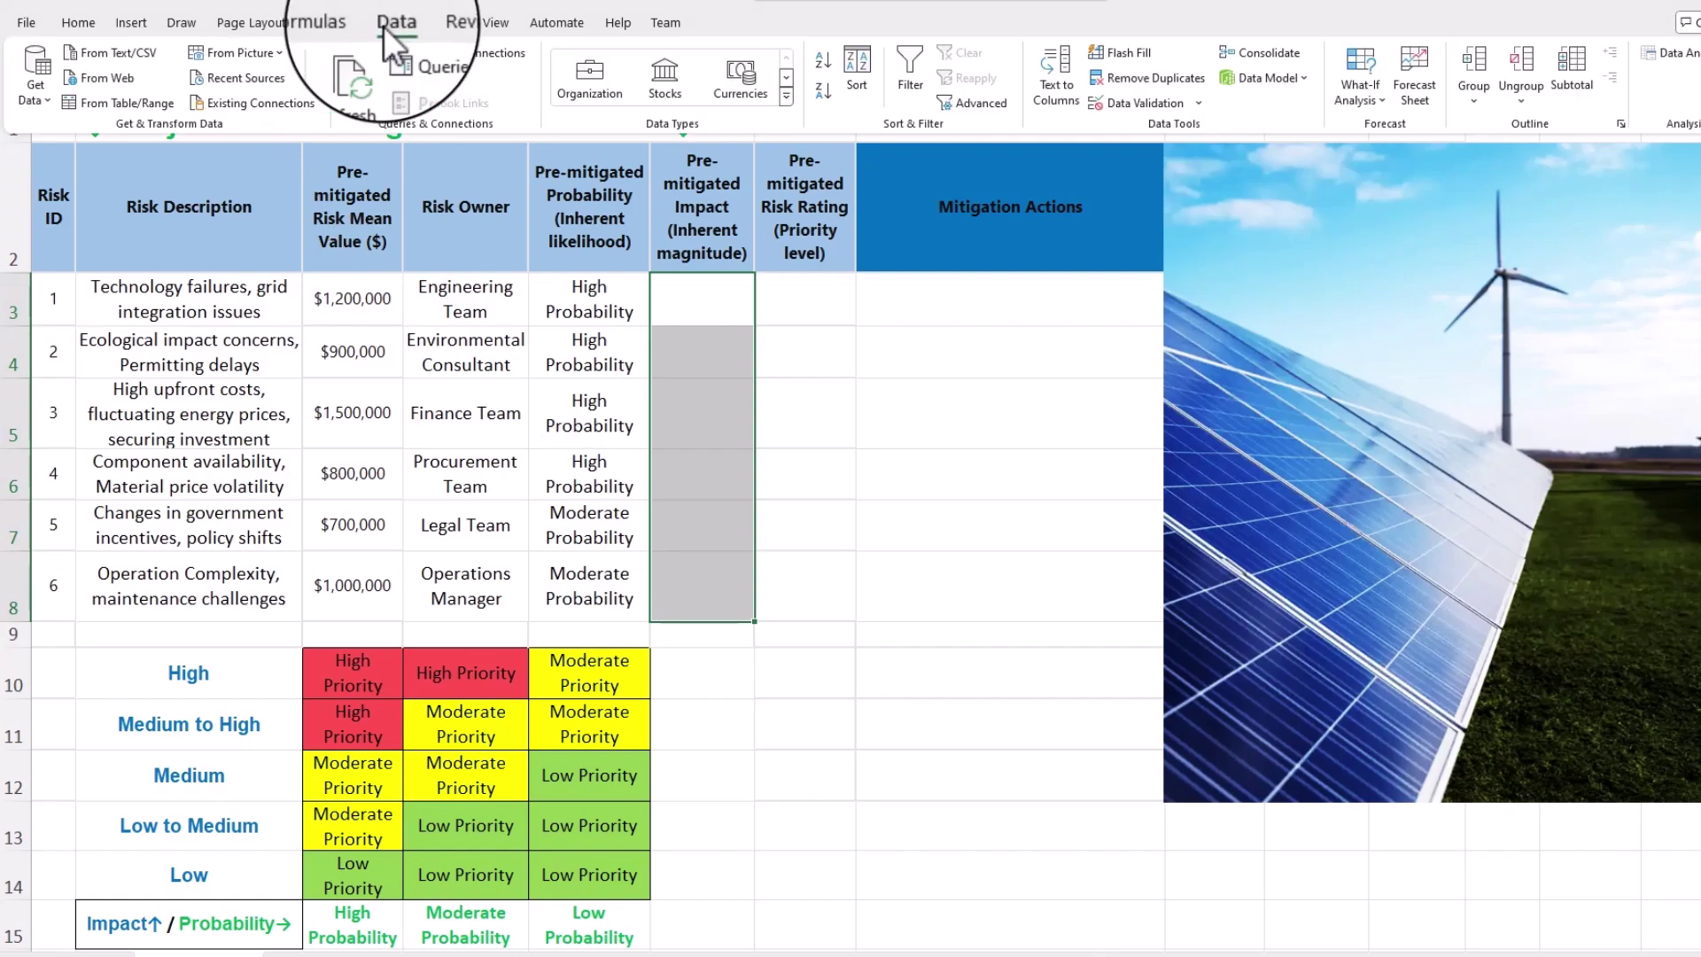
click(1196, 103)
click(1193, 122)
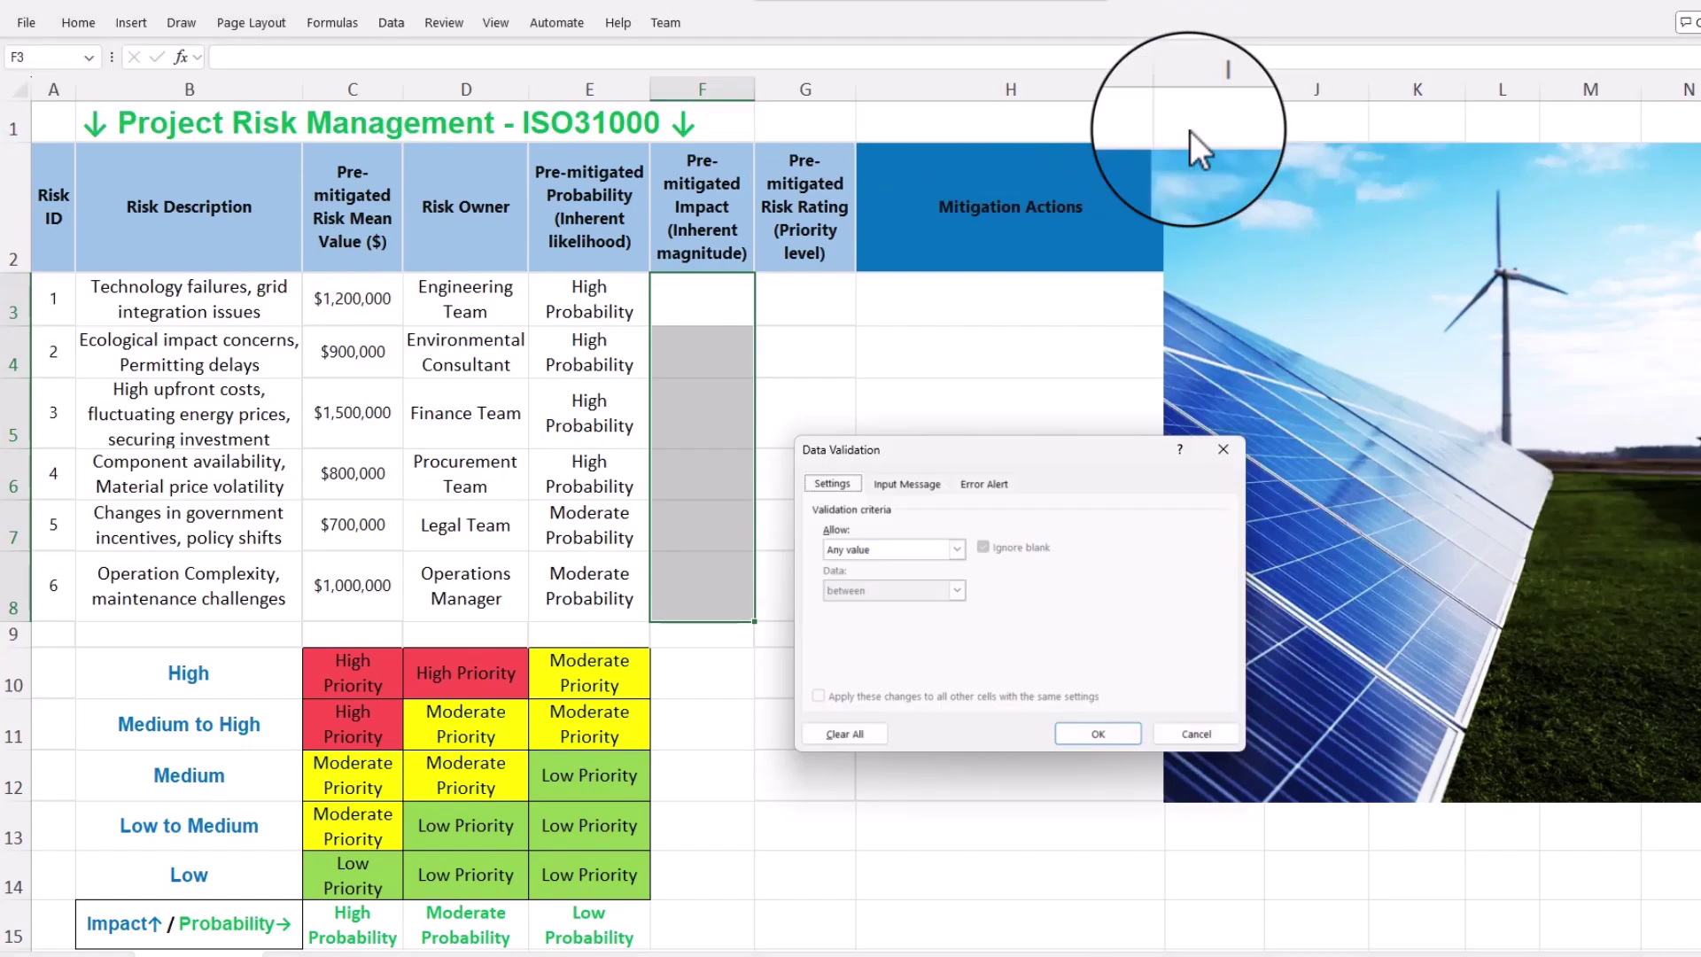
click(959, 551)
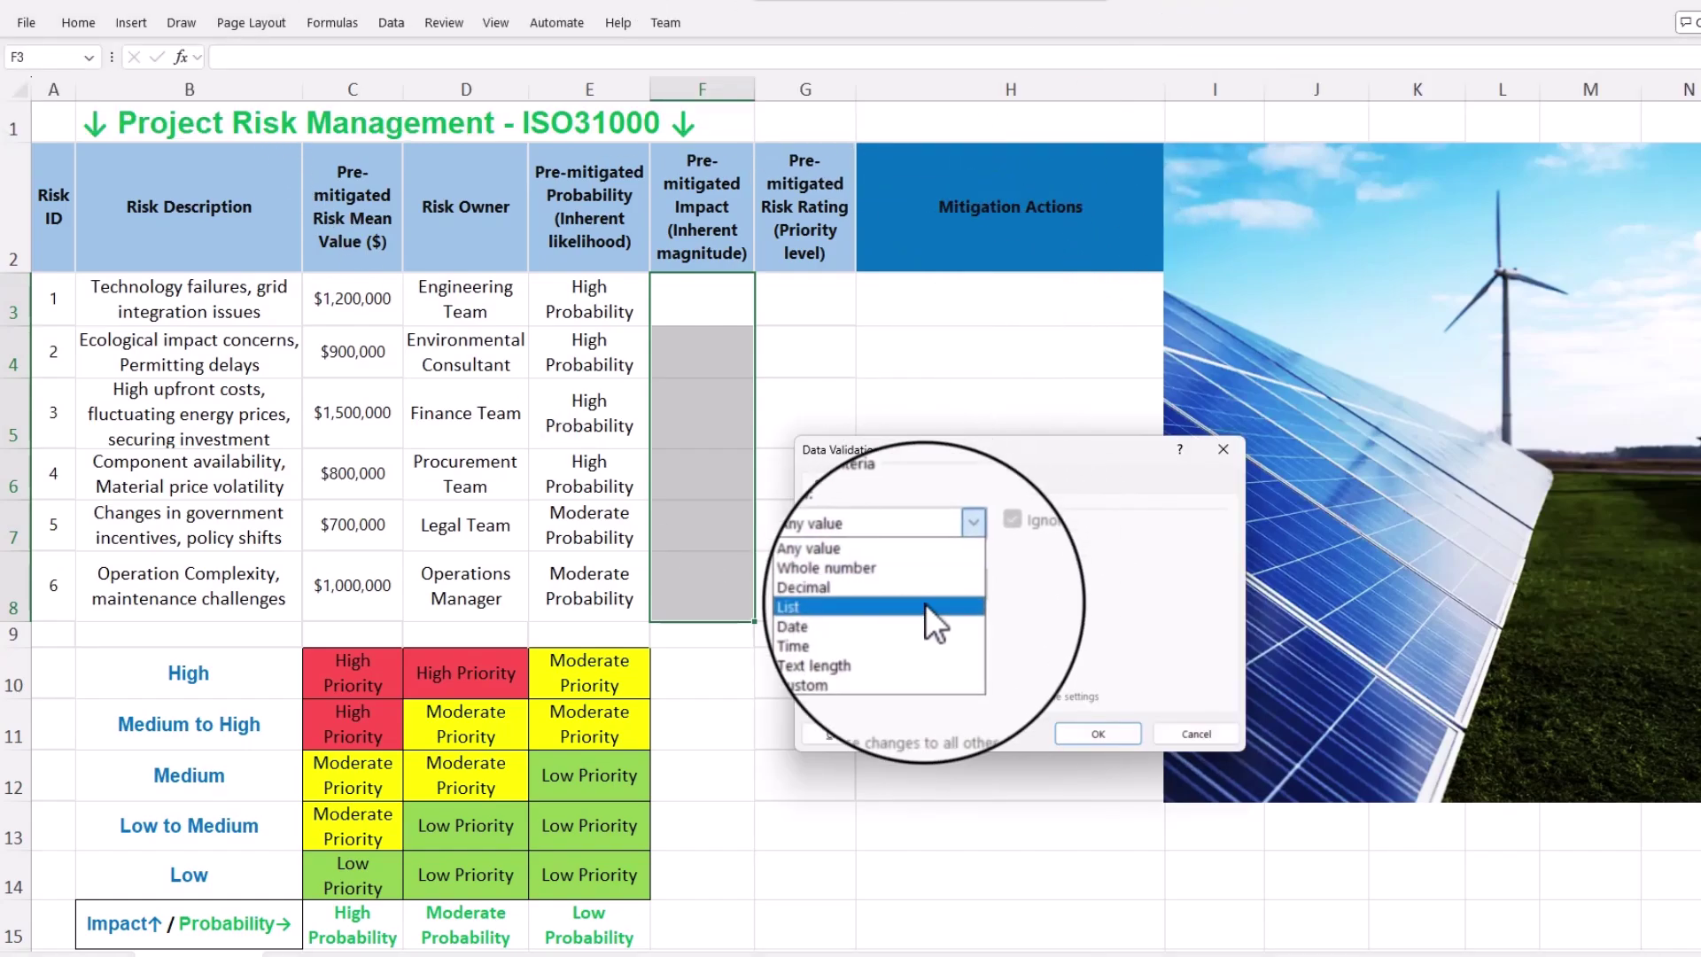
click(926, 604)
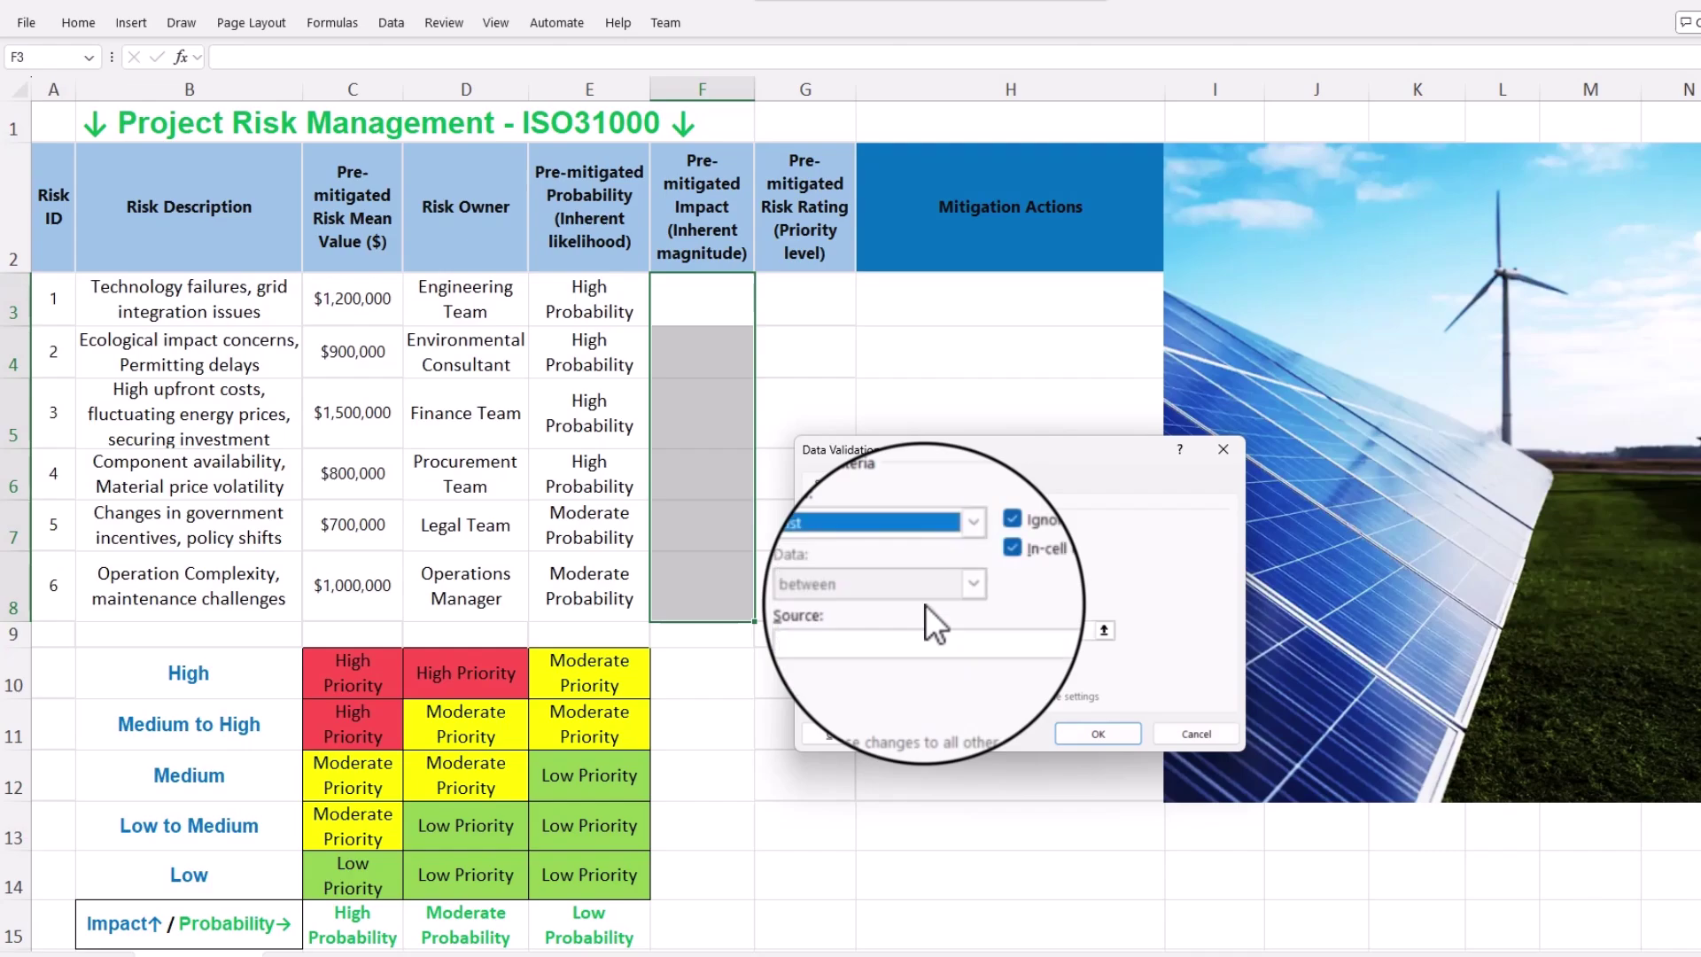
click(1105, 630)
drag(243, 672, 258, 877)
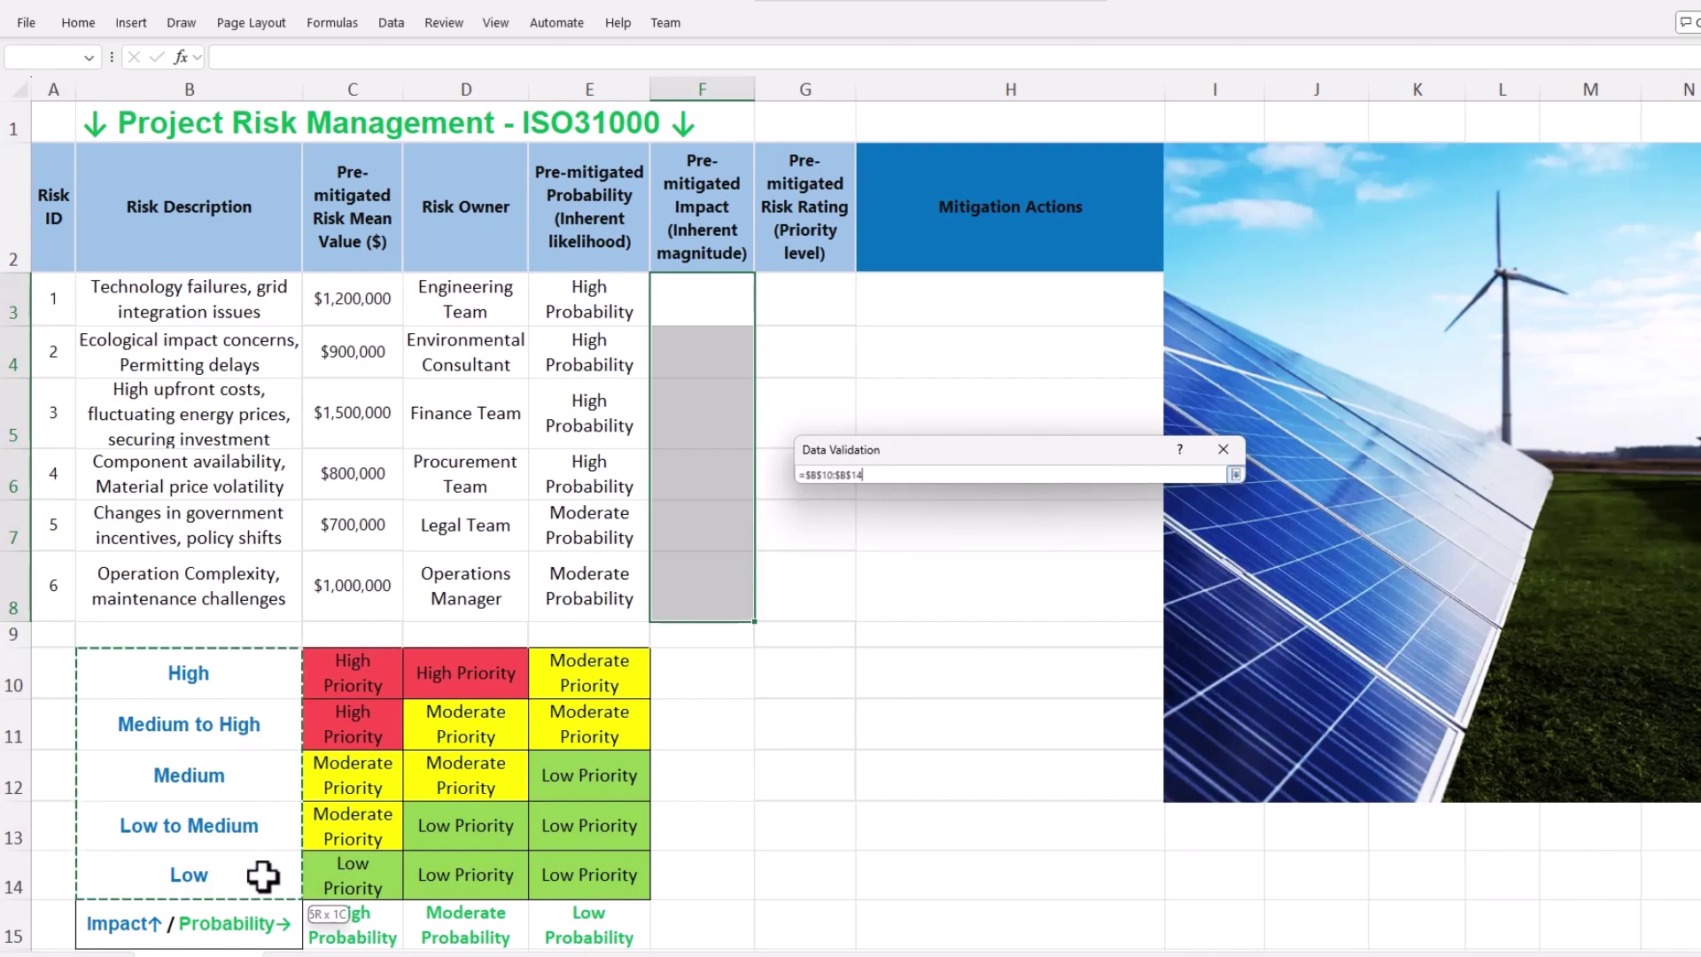
click(1237, 475)
key(Return)
- Set the pre-mitigated impact to Medium for risk 1, High for risk 2 and Medium to High for risk 3
click(762, 317)
key(Escape)
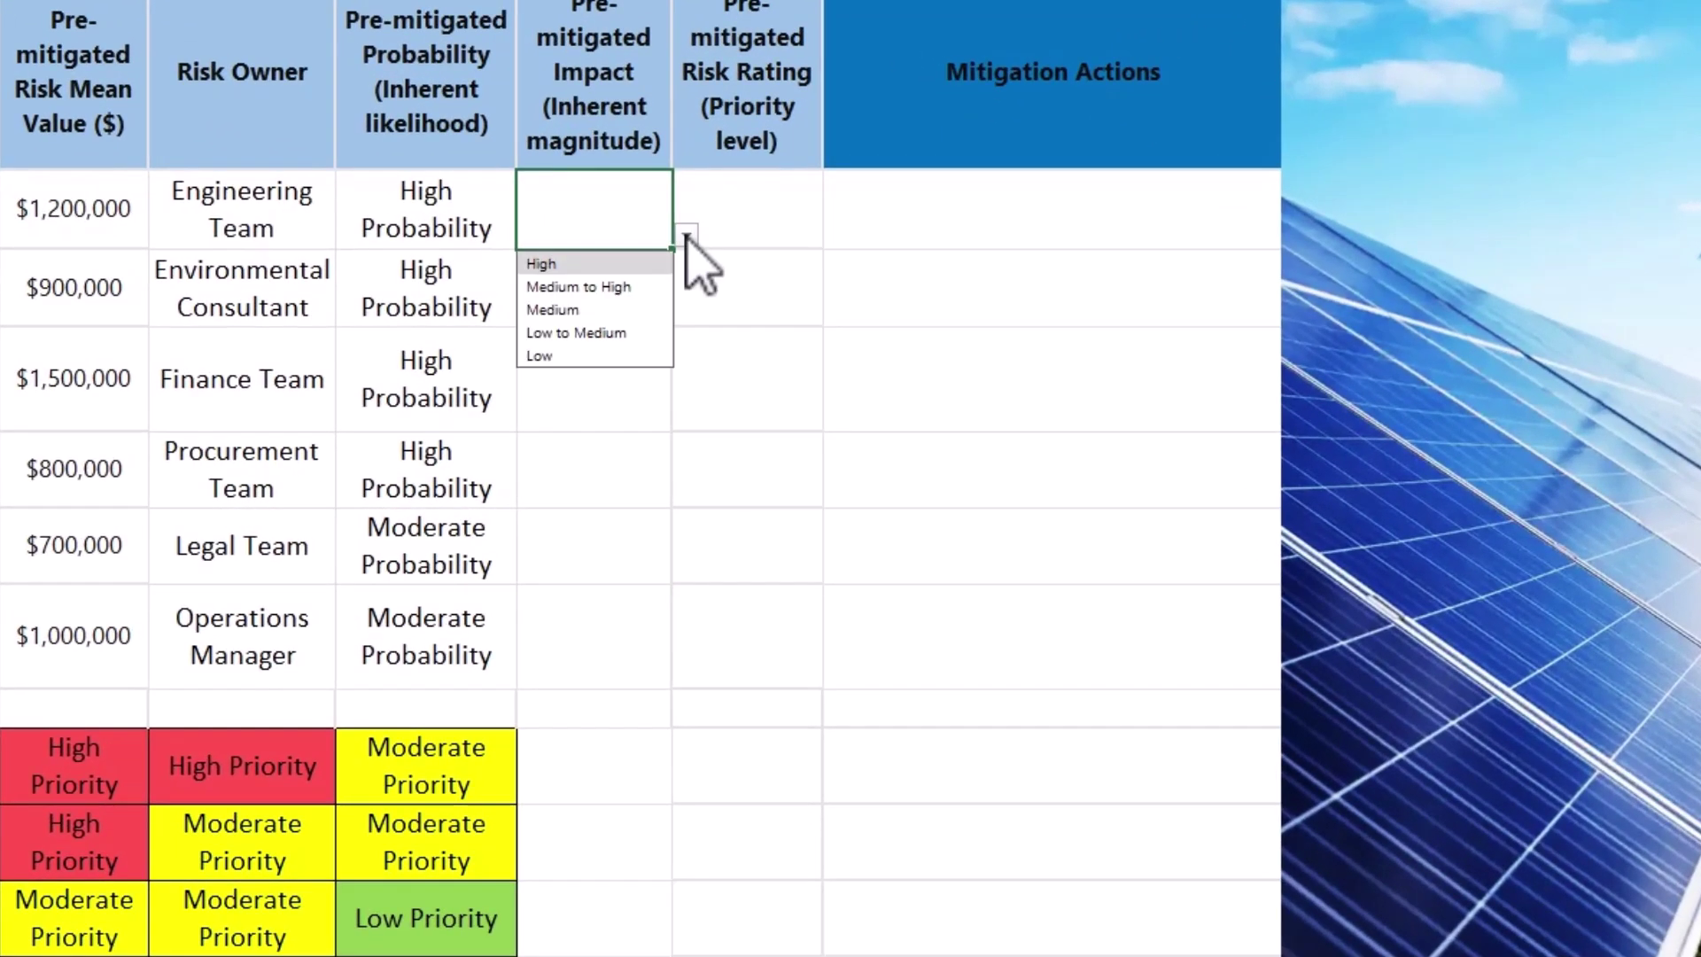
text(Medium)
key(Return)
click(687, 313)
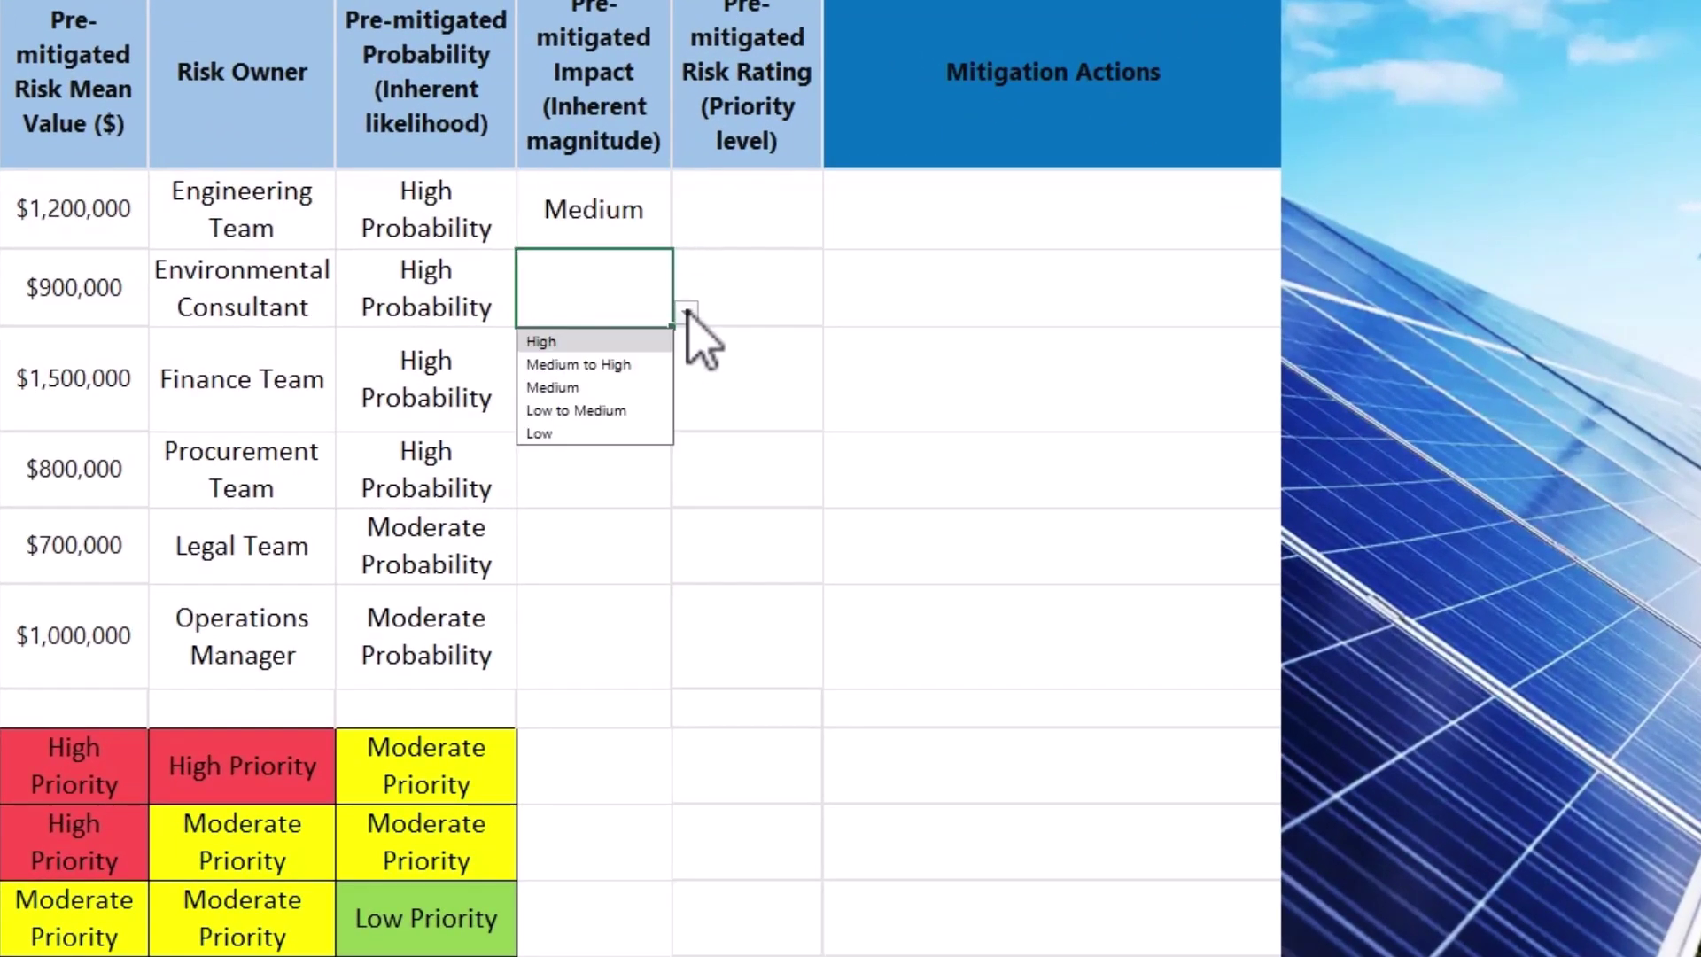
click(652, 338)
click(652, 339)
click(686, 417)
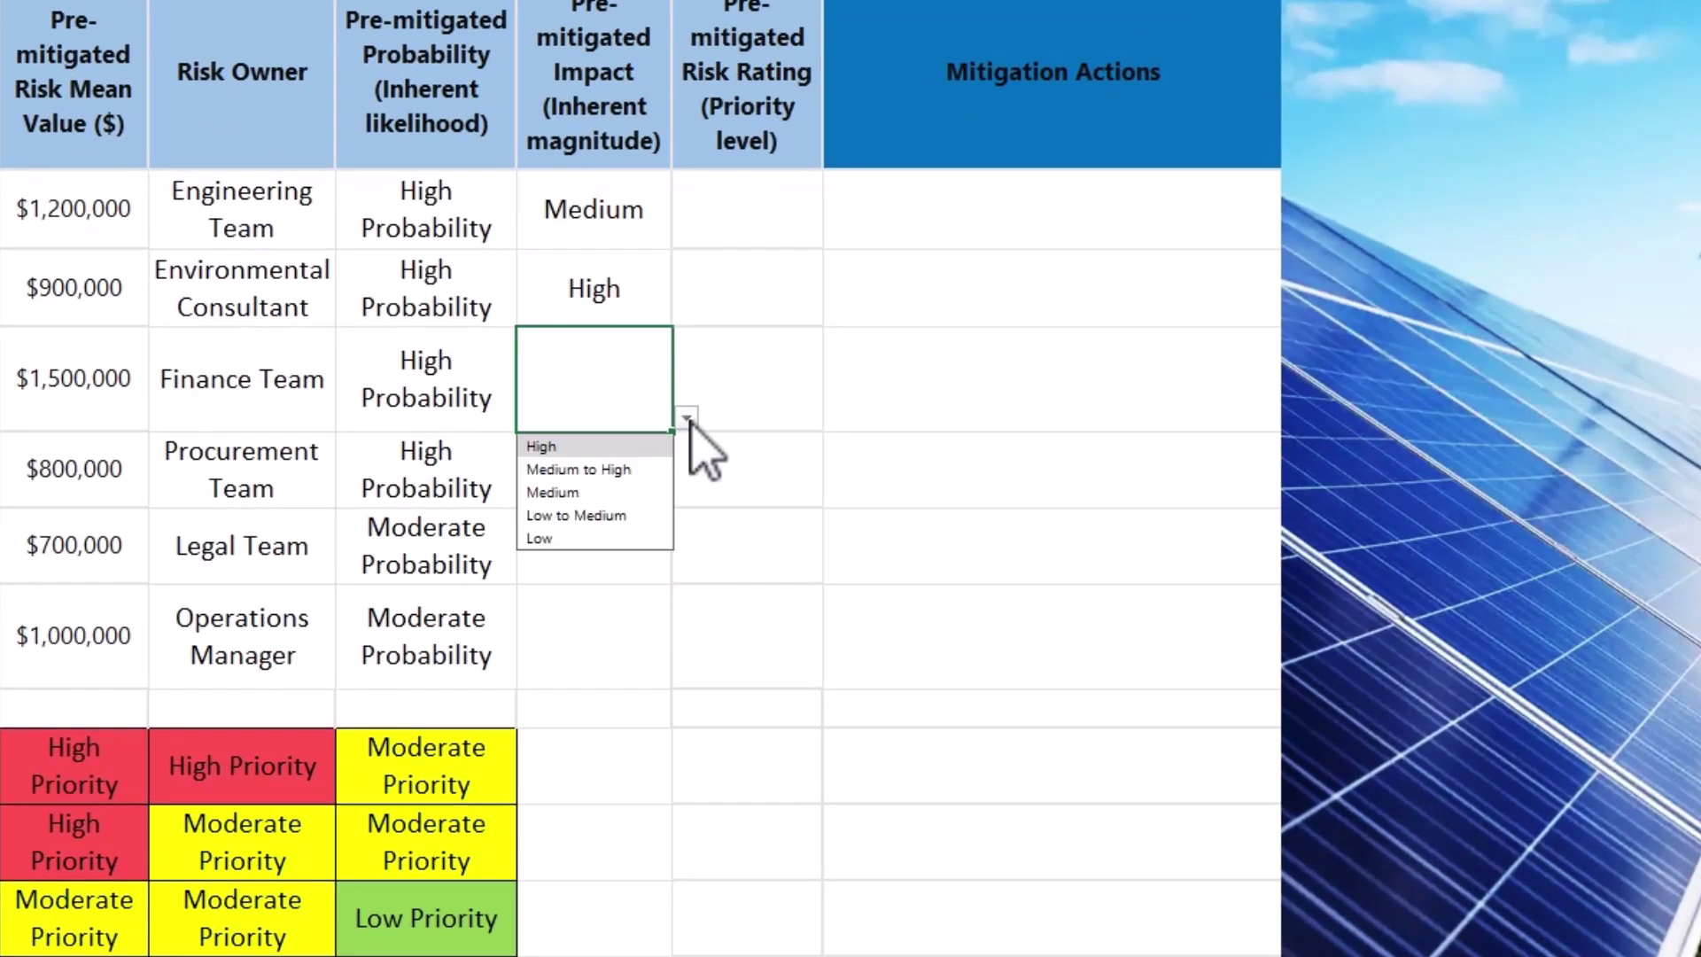
click(646, 467)
click(648, 477)
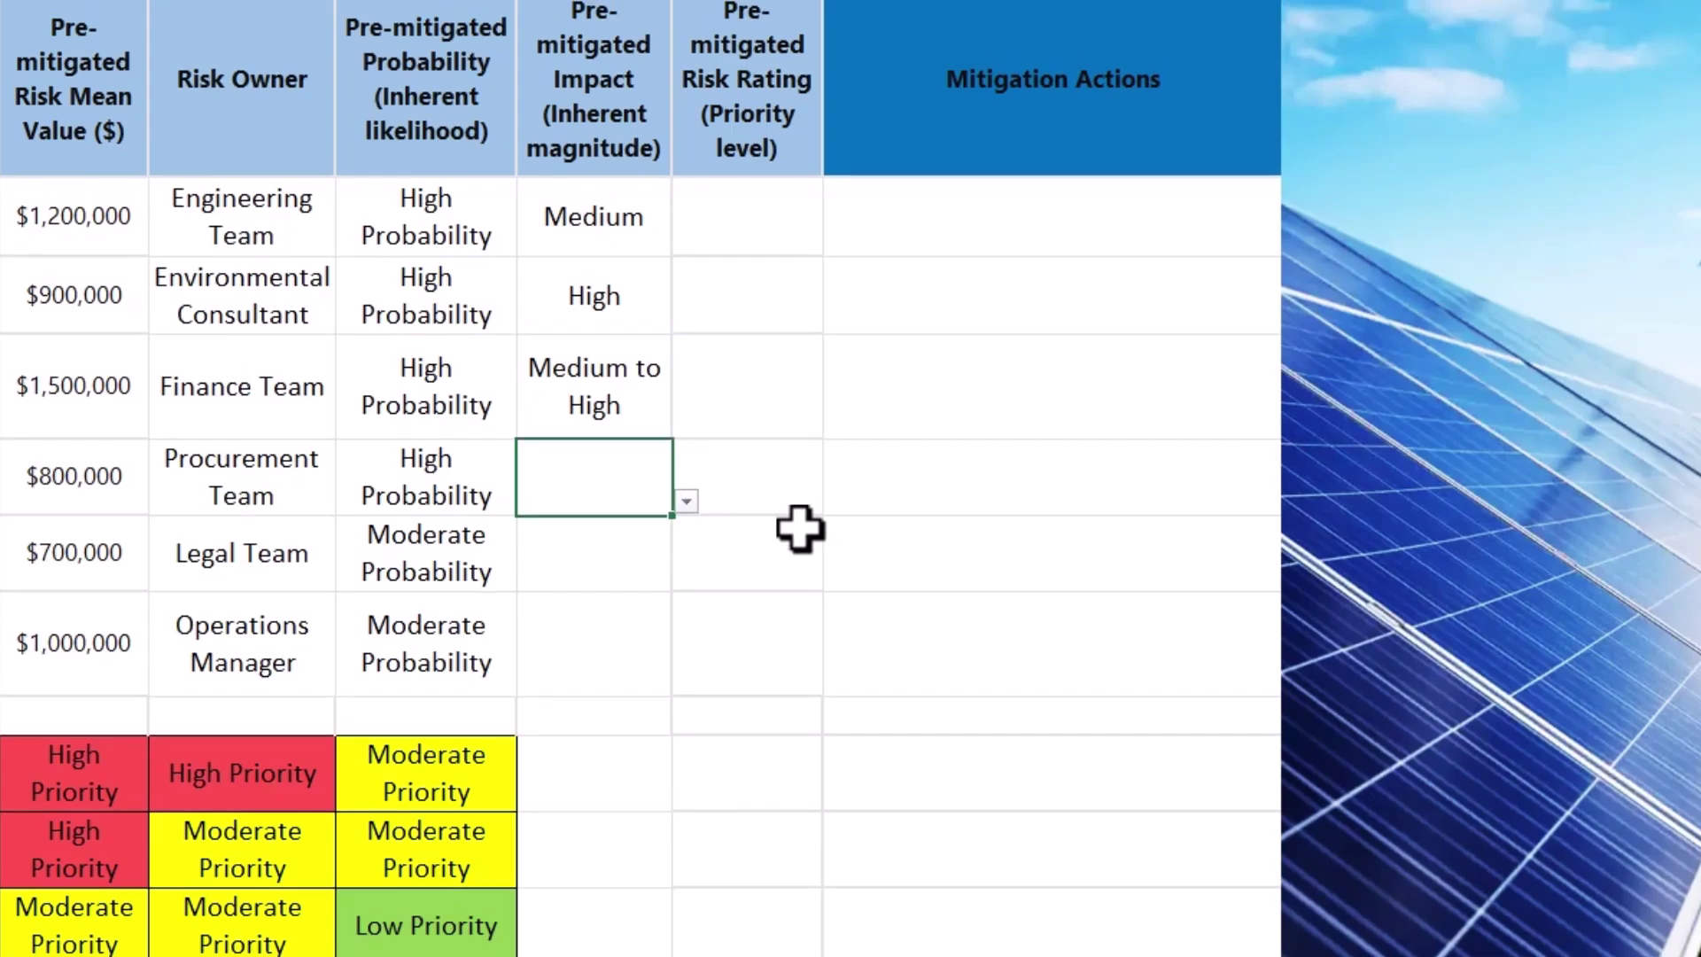
- Try to enter "high probability" as the pre-mitigated impact of risk 4
text(high probab)
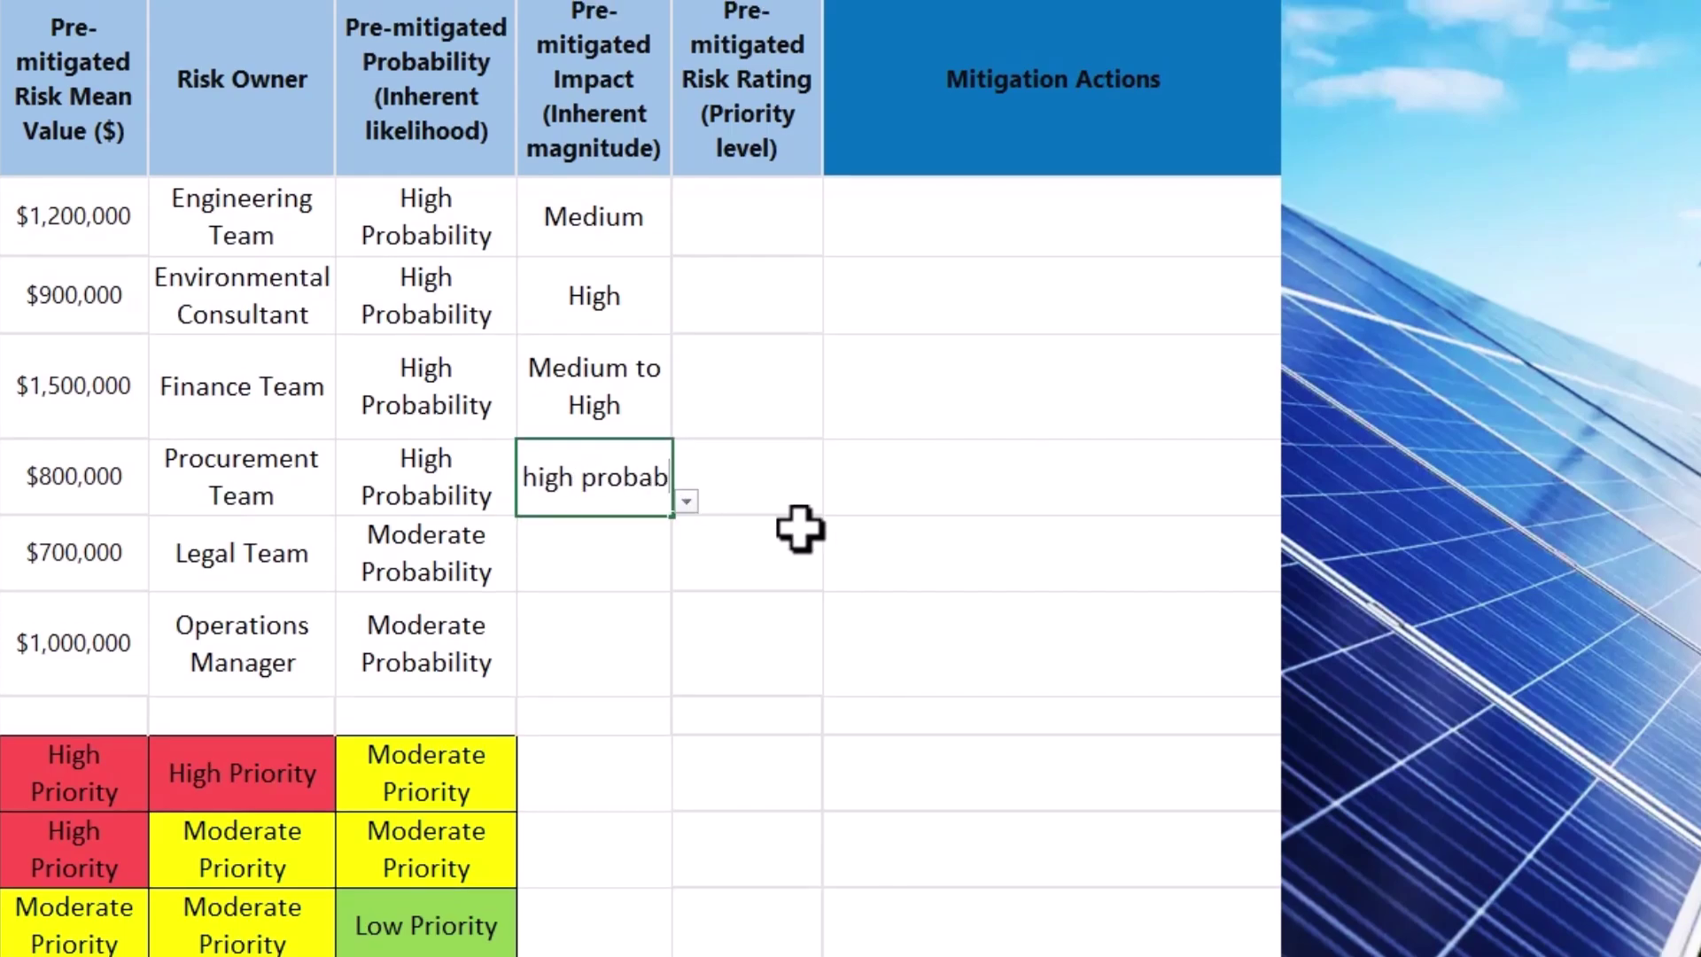
text(ility)
key(Return)
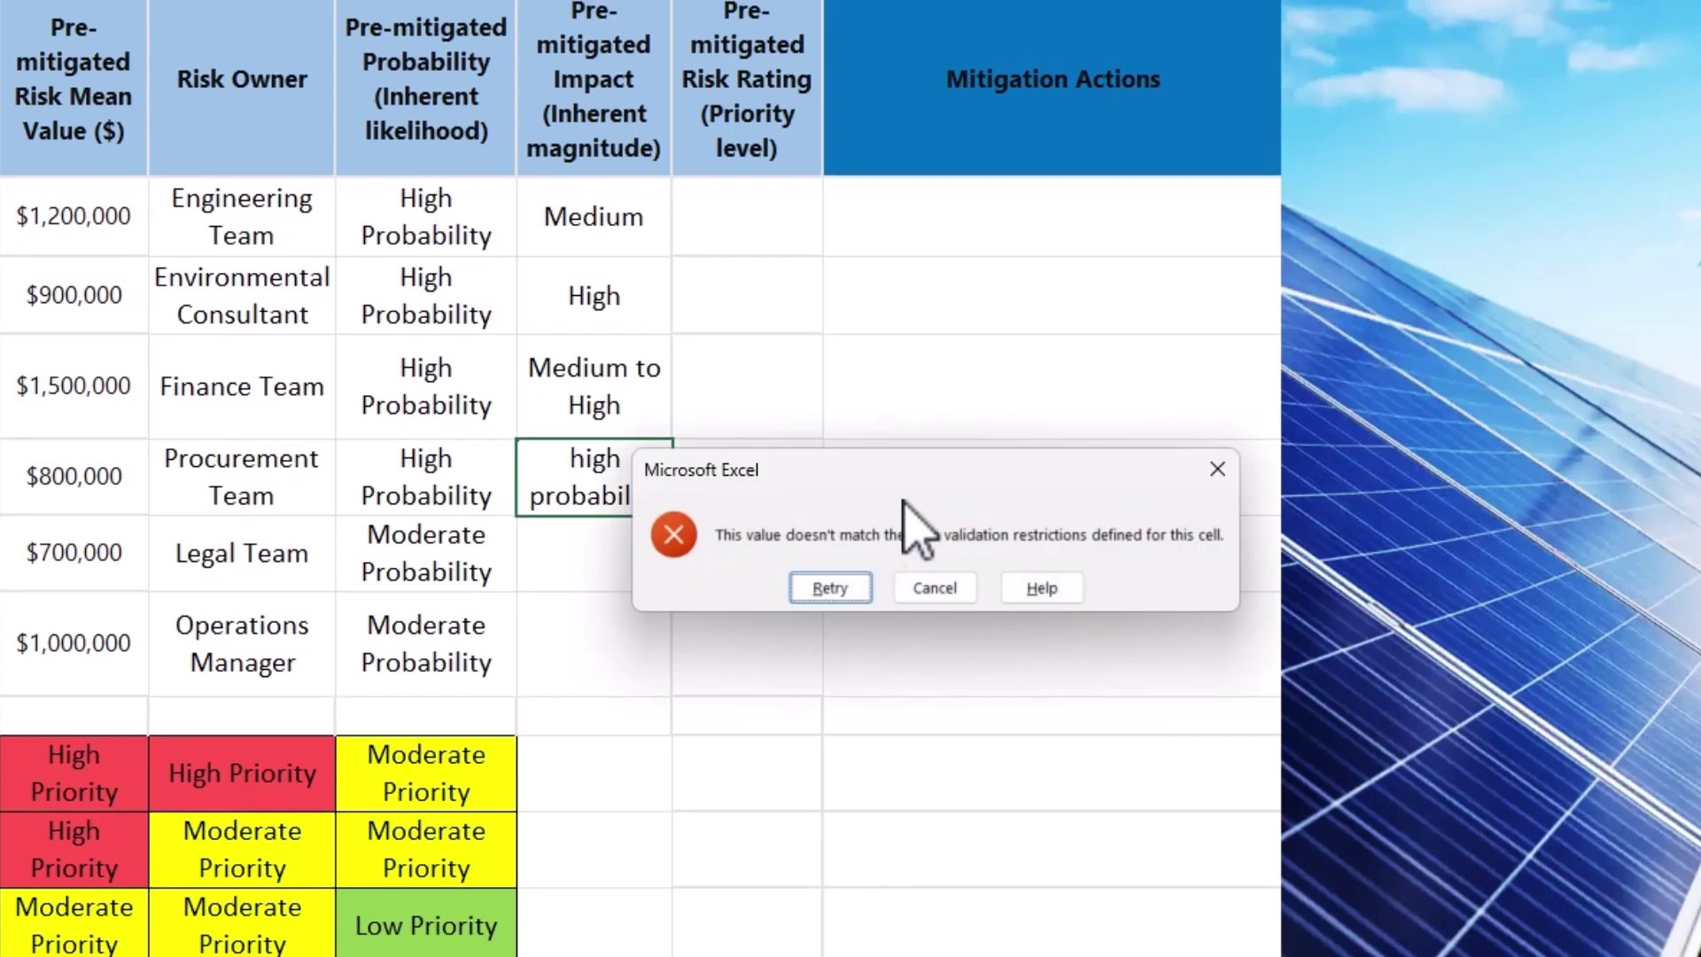
click(935, 587)
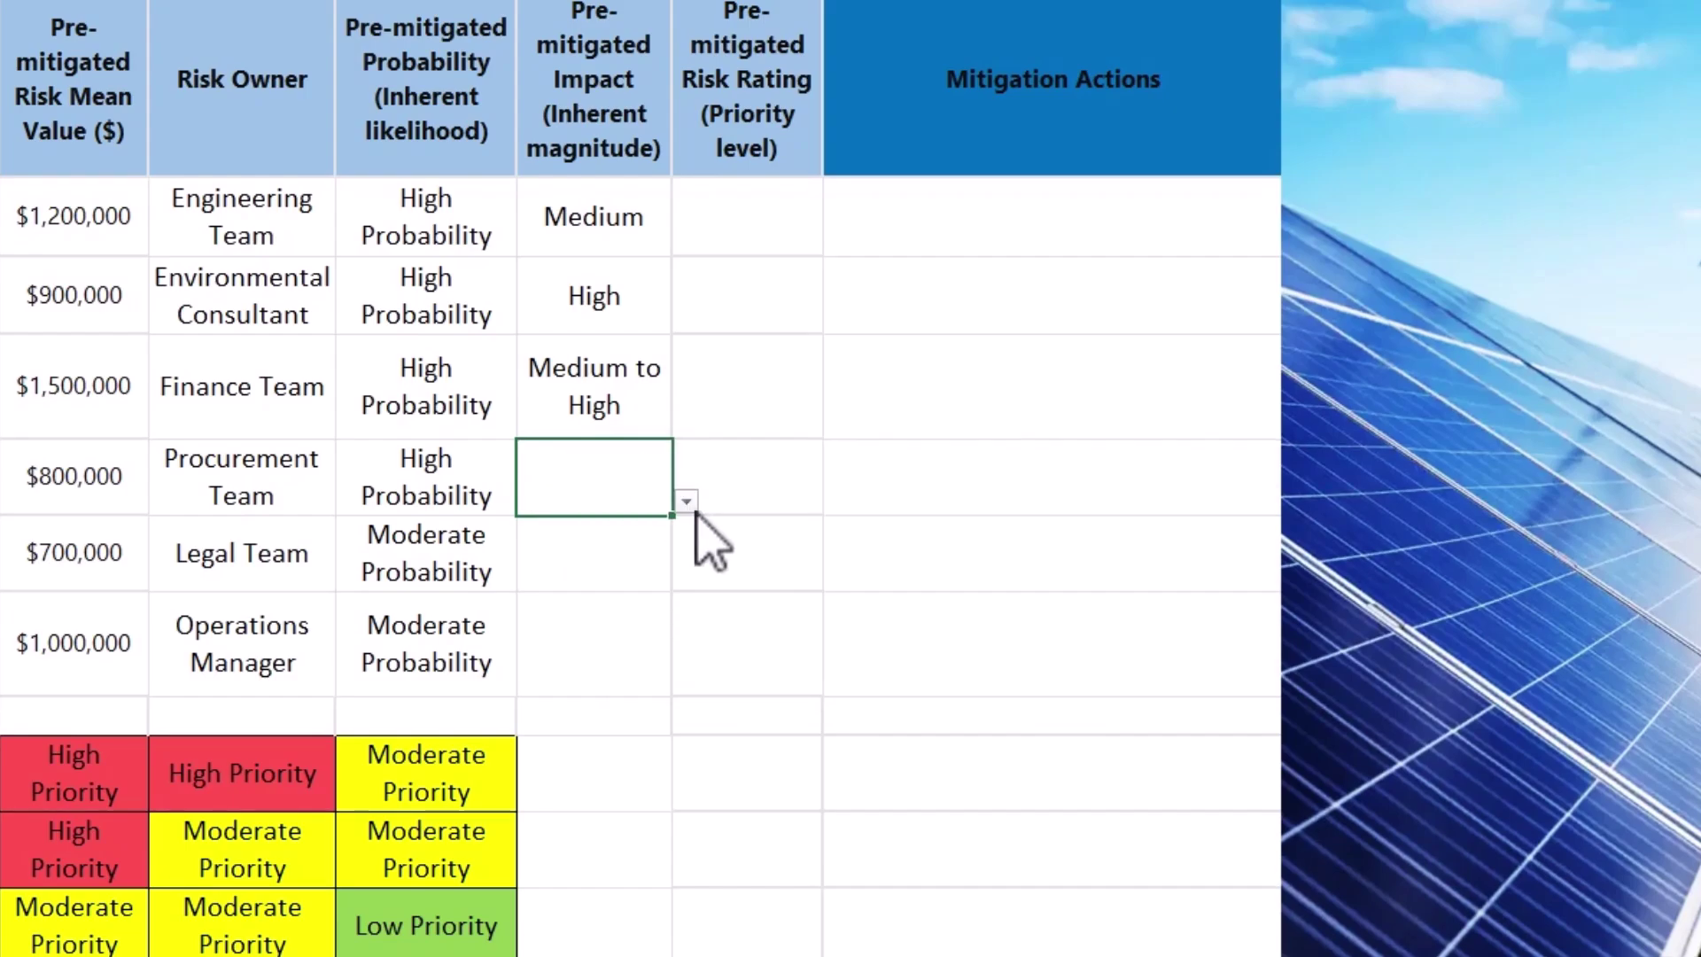
- Set the pre-mitigated impact to Medium for risk 4, Low to Medium for risk 5 and Medium for risk 6
click(688, 502)
click(647, 576)
click(661, 581)
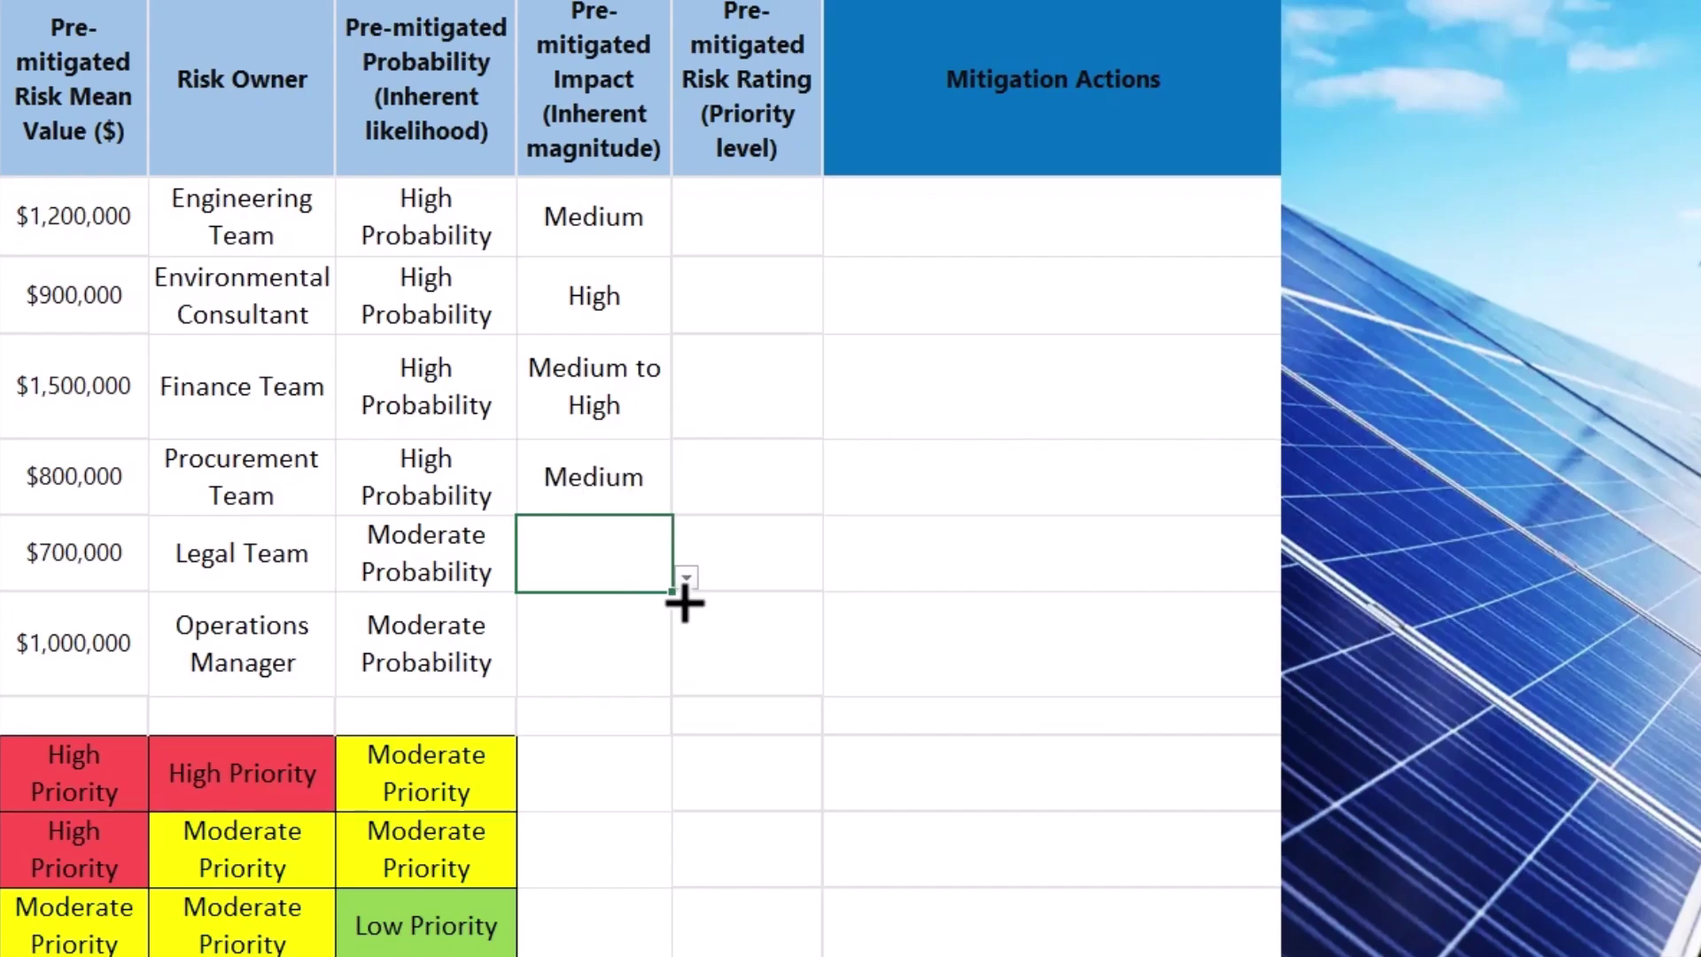
click(687, 578)
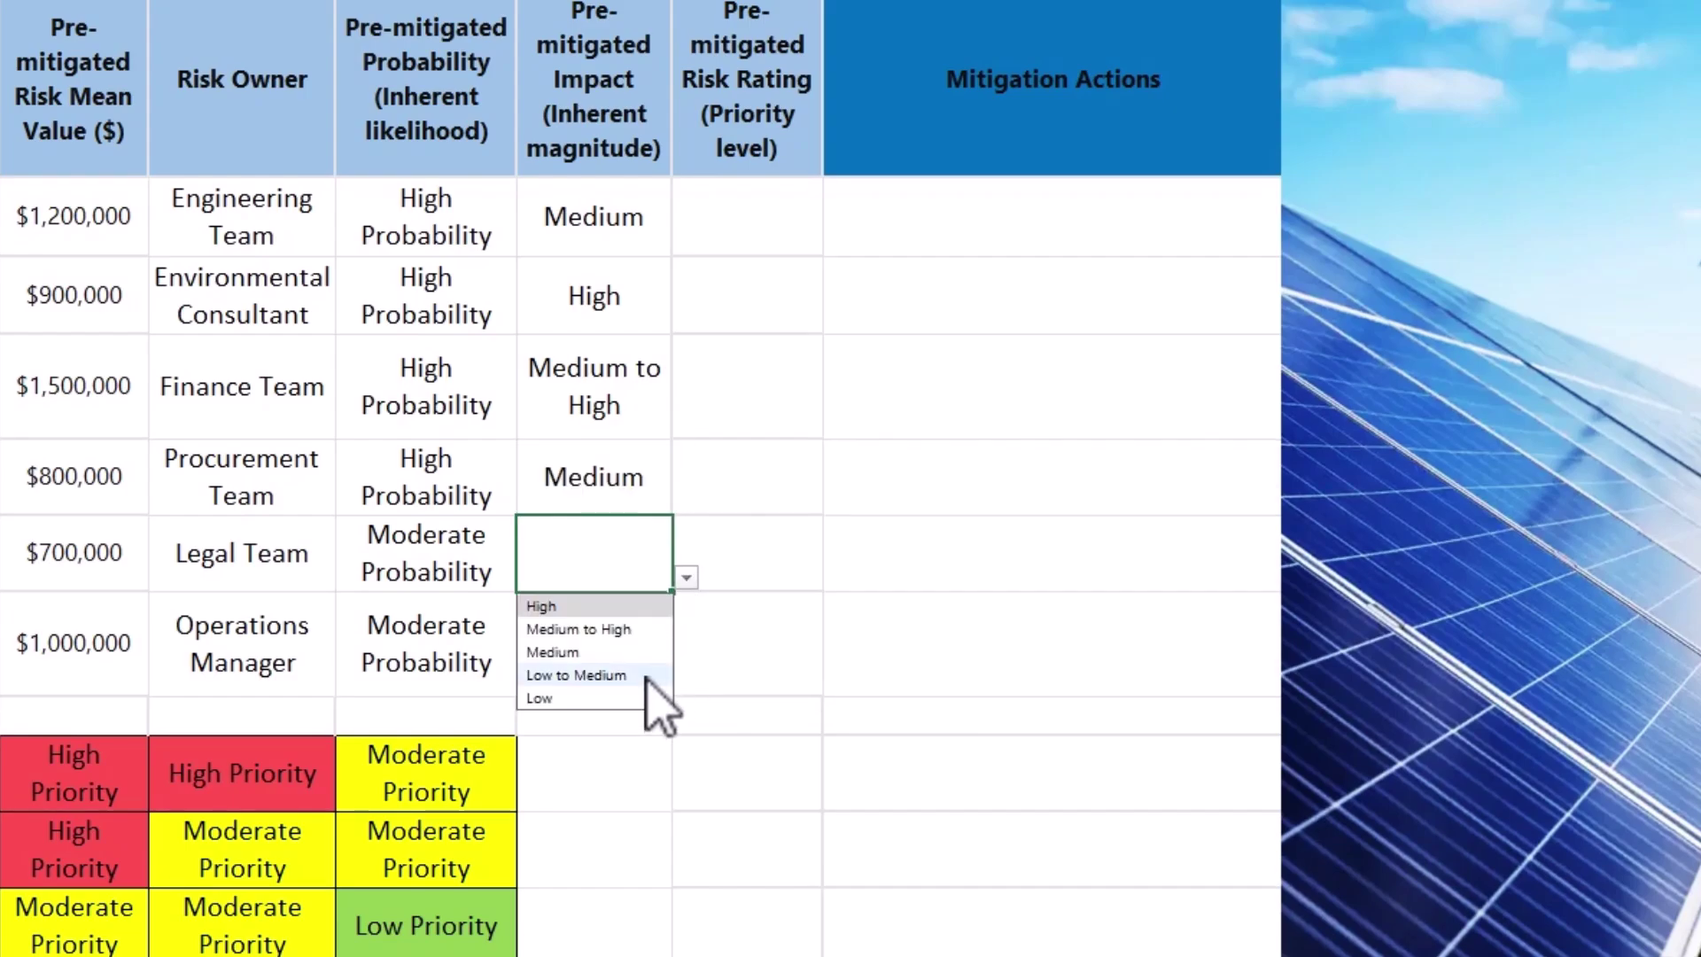
click(636, 675)
click(637, 680)
click(688, 684)
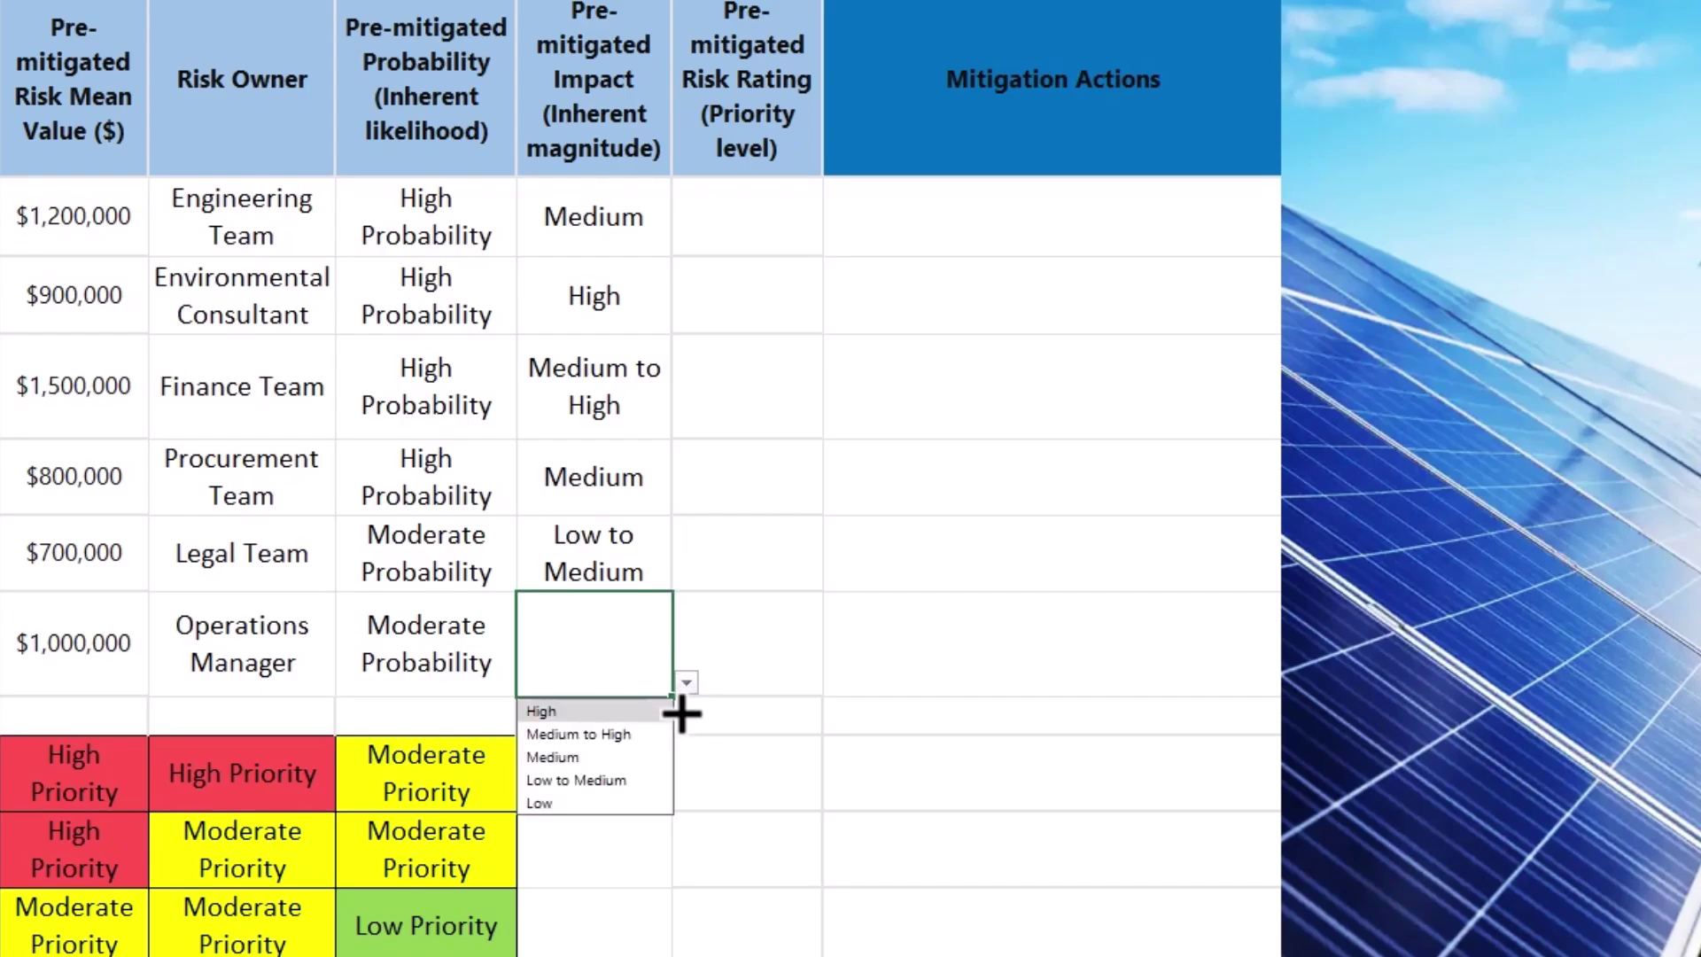
click(567, 758)
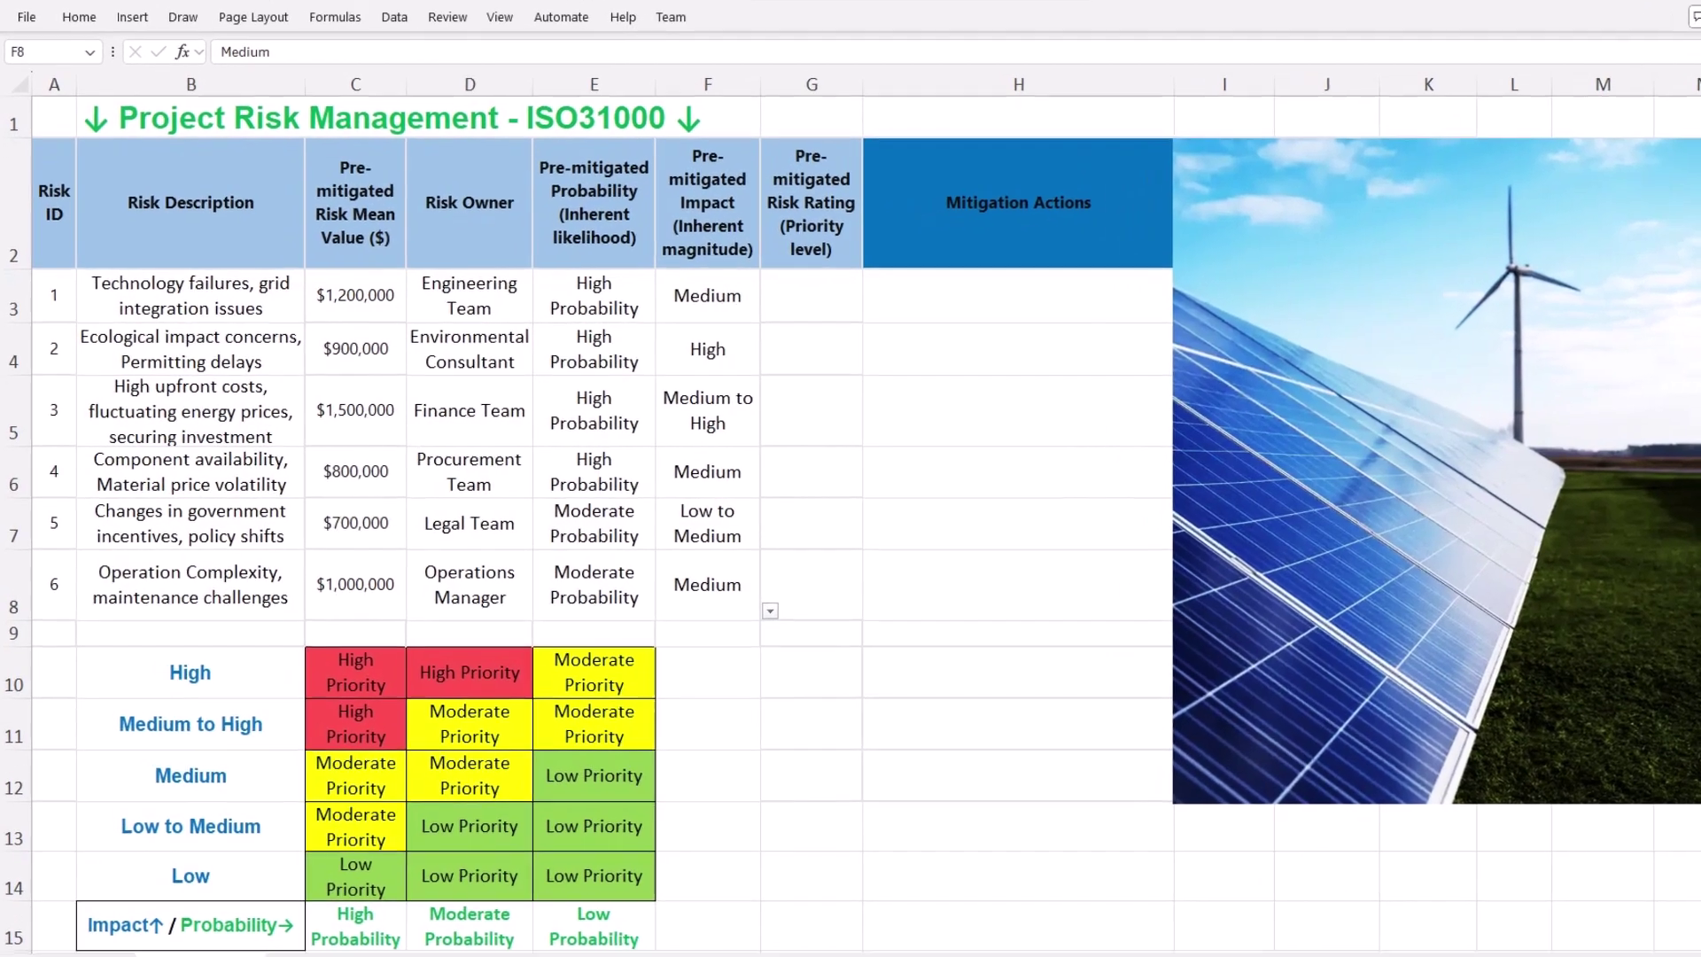
- Begin the risk rating formula in G3 with an XLOOKUP of E3 in the absolute probability range $C$15:$E$15
click(743, 309)
text(=xloo)
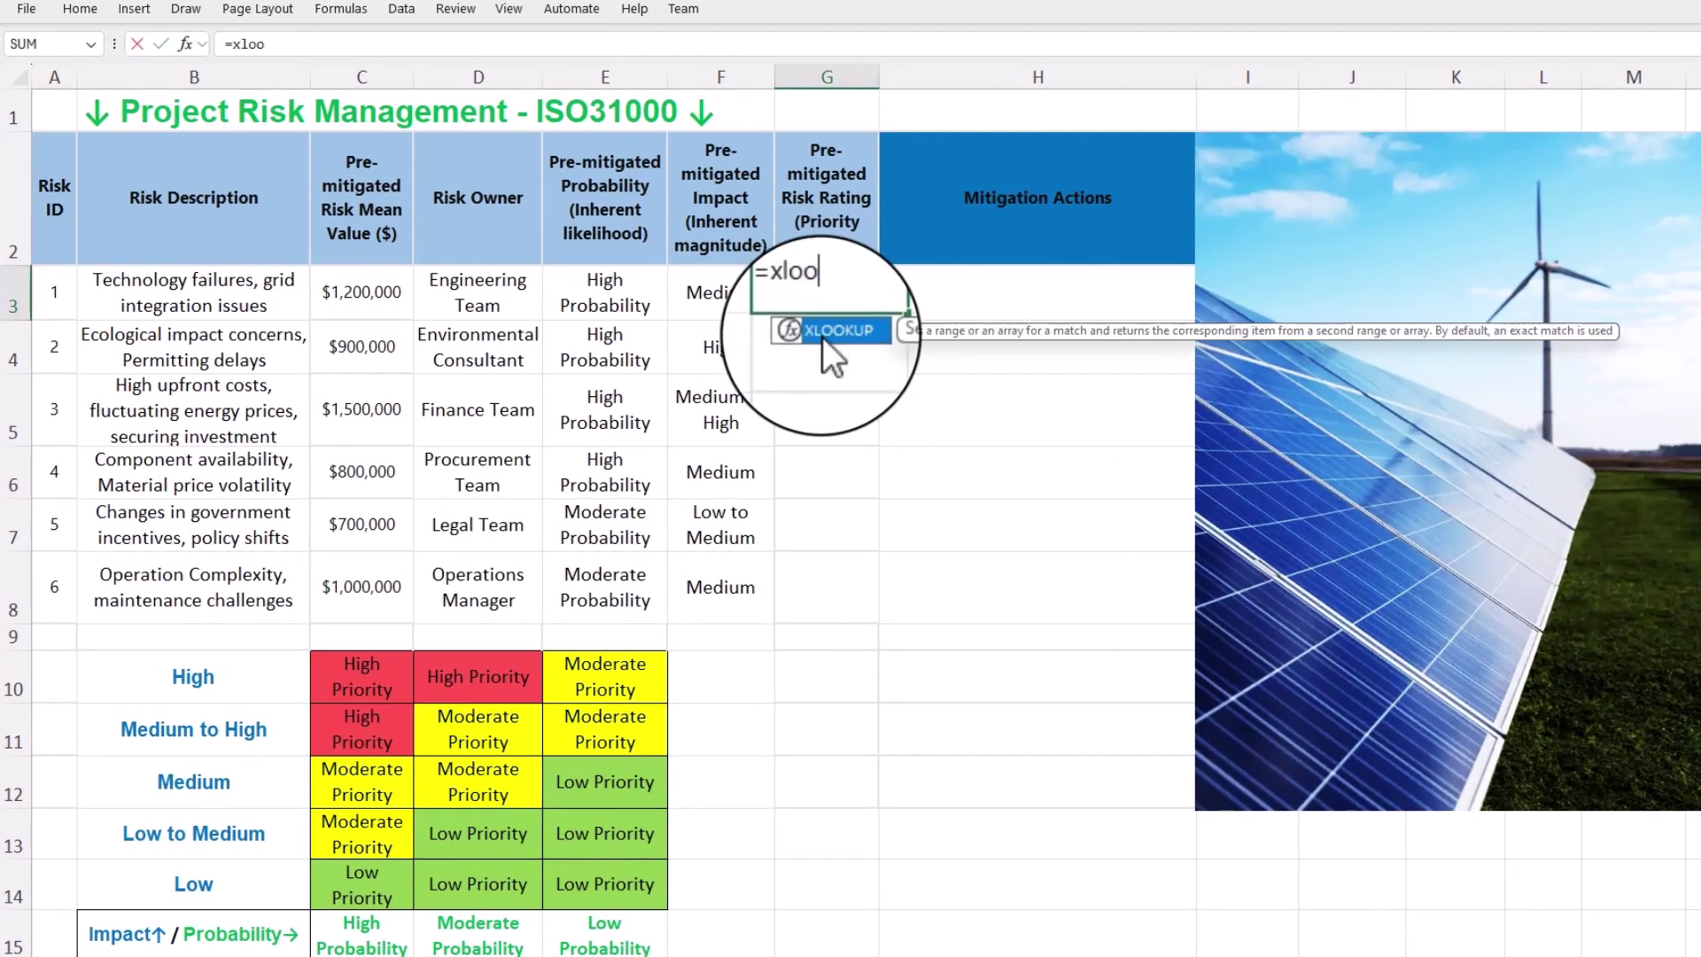
double_click(825, 346)
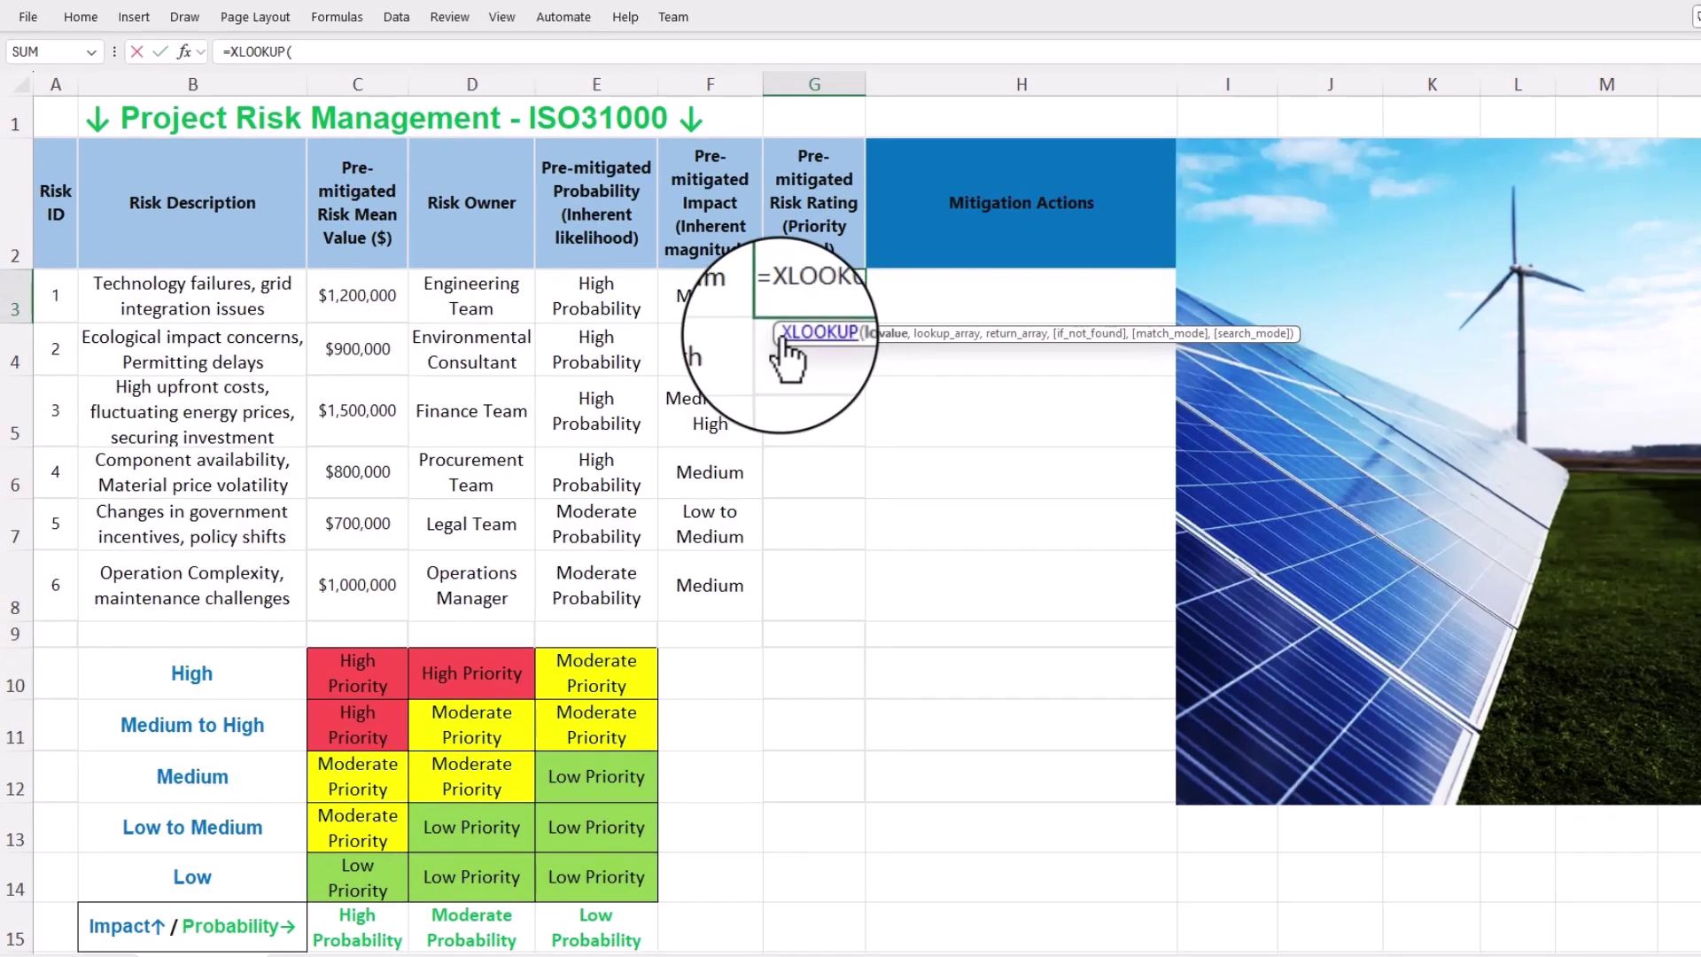
click(621, 302)
text(,)
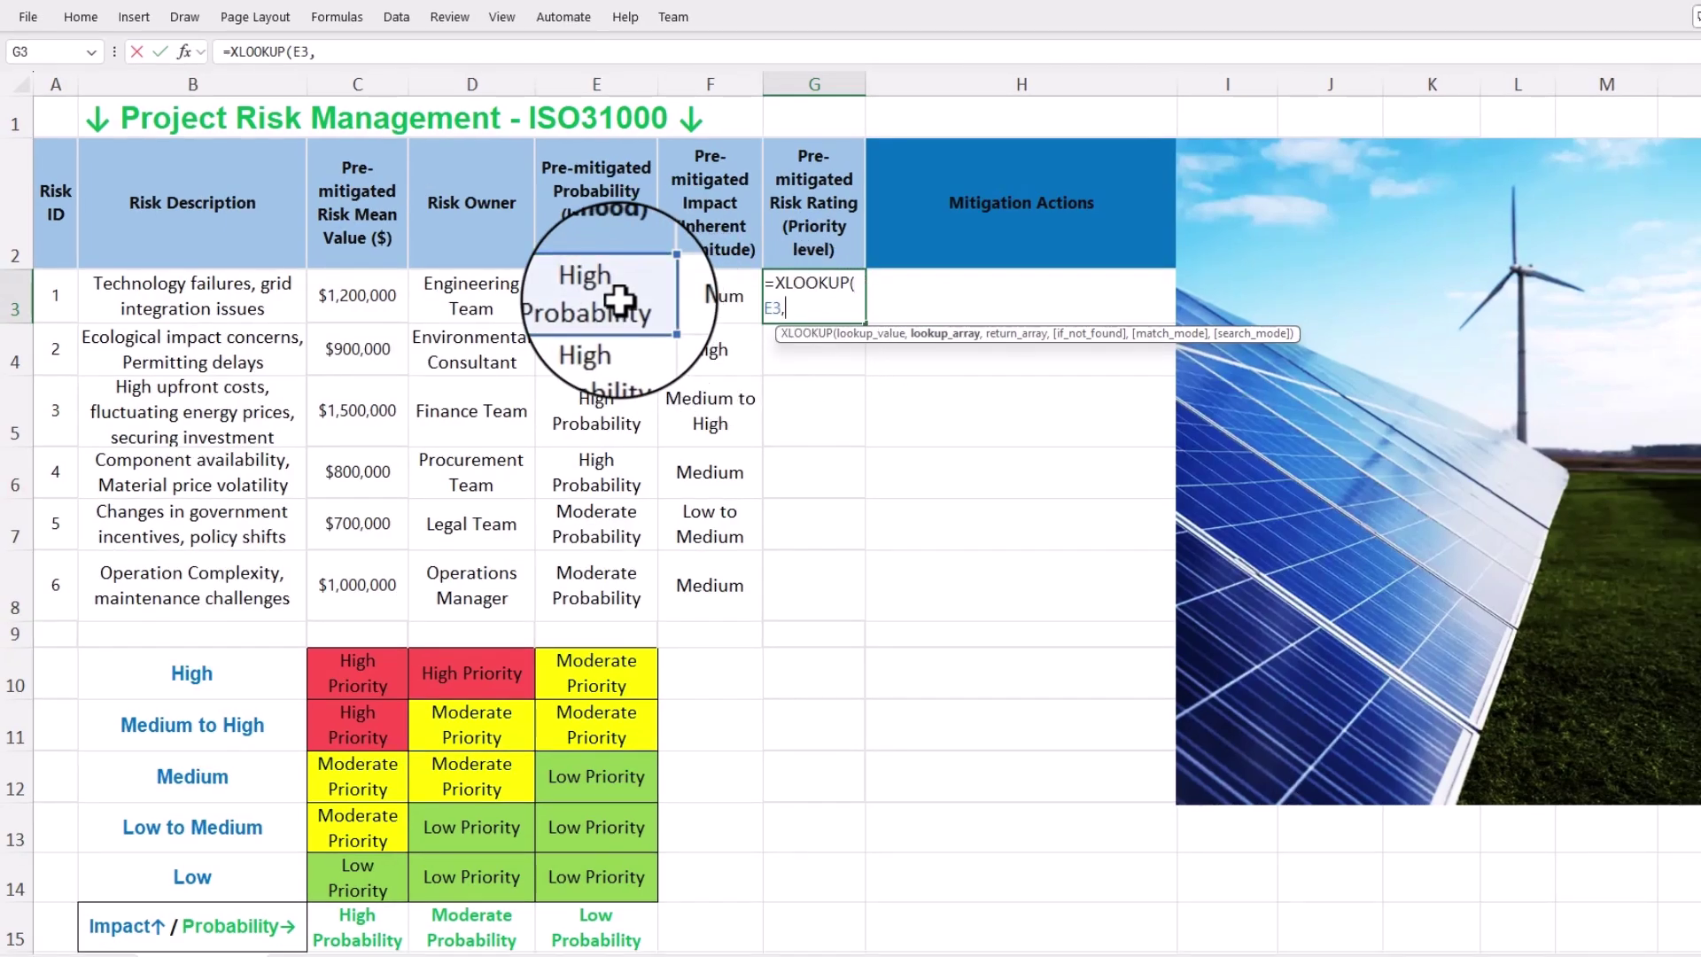
drag(397, 931, 571, 926)
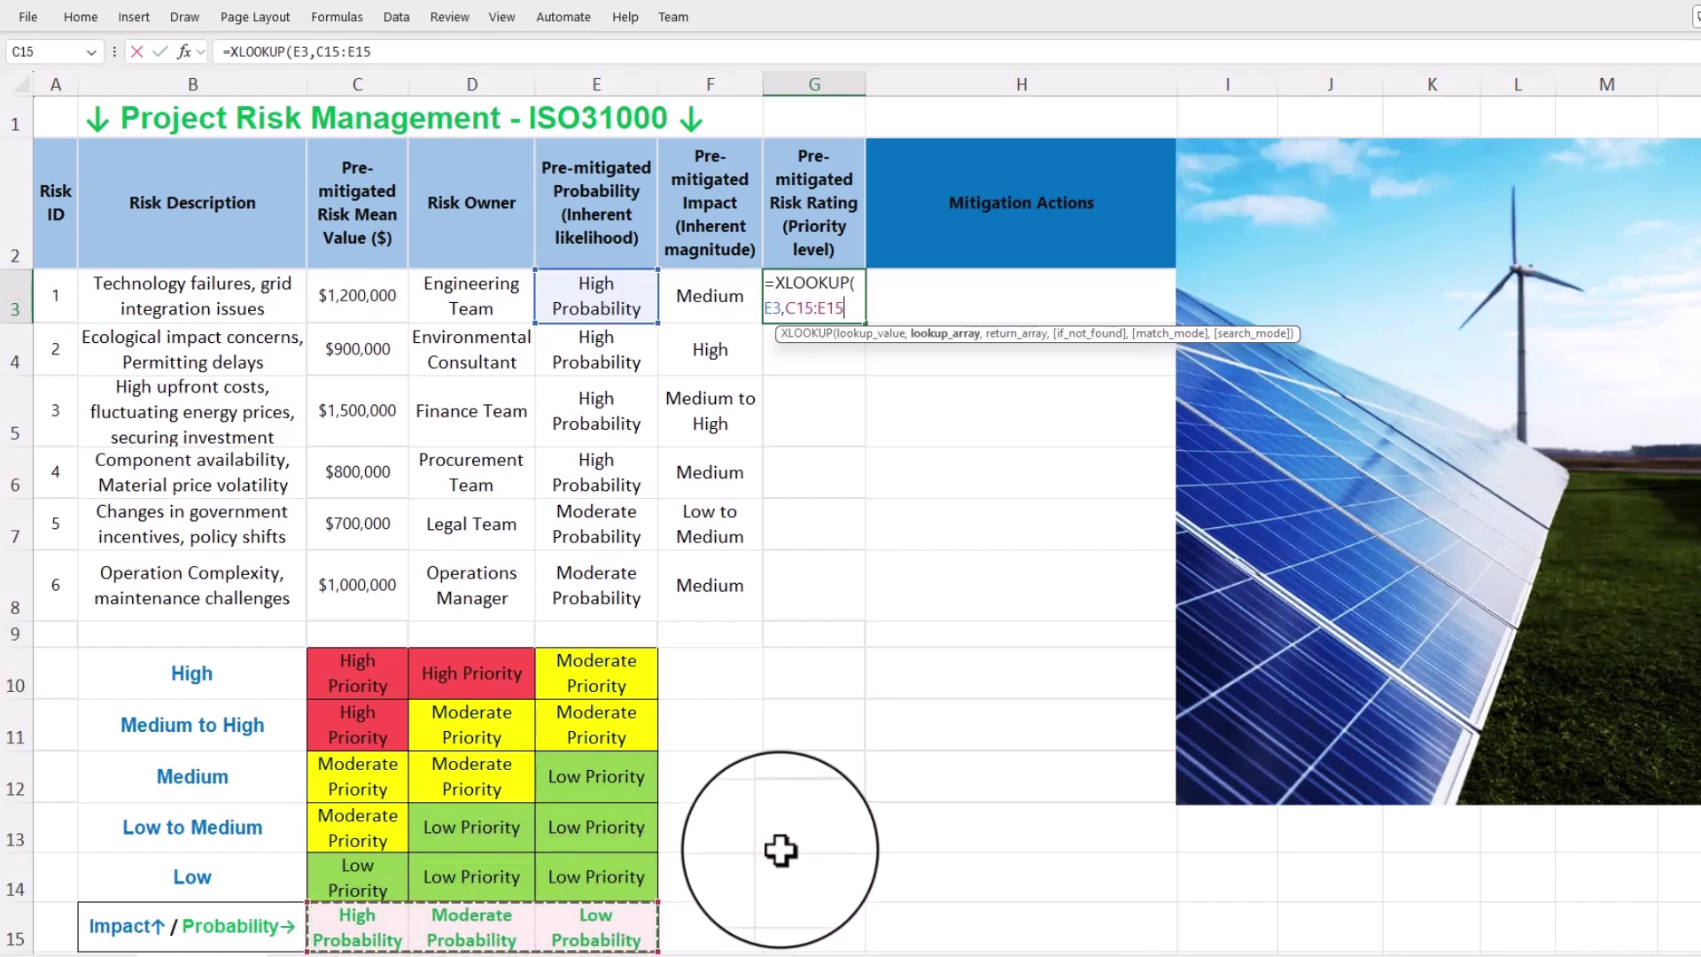
key(F4)
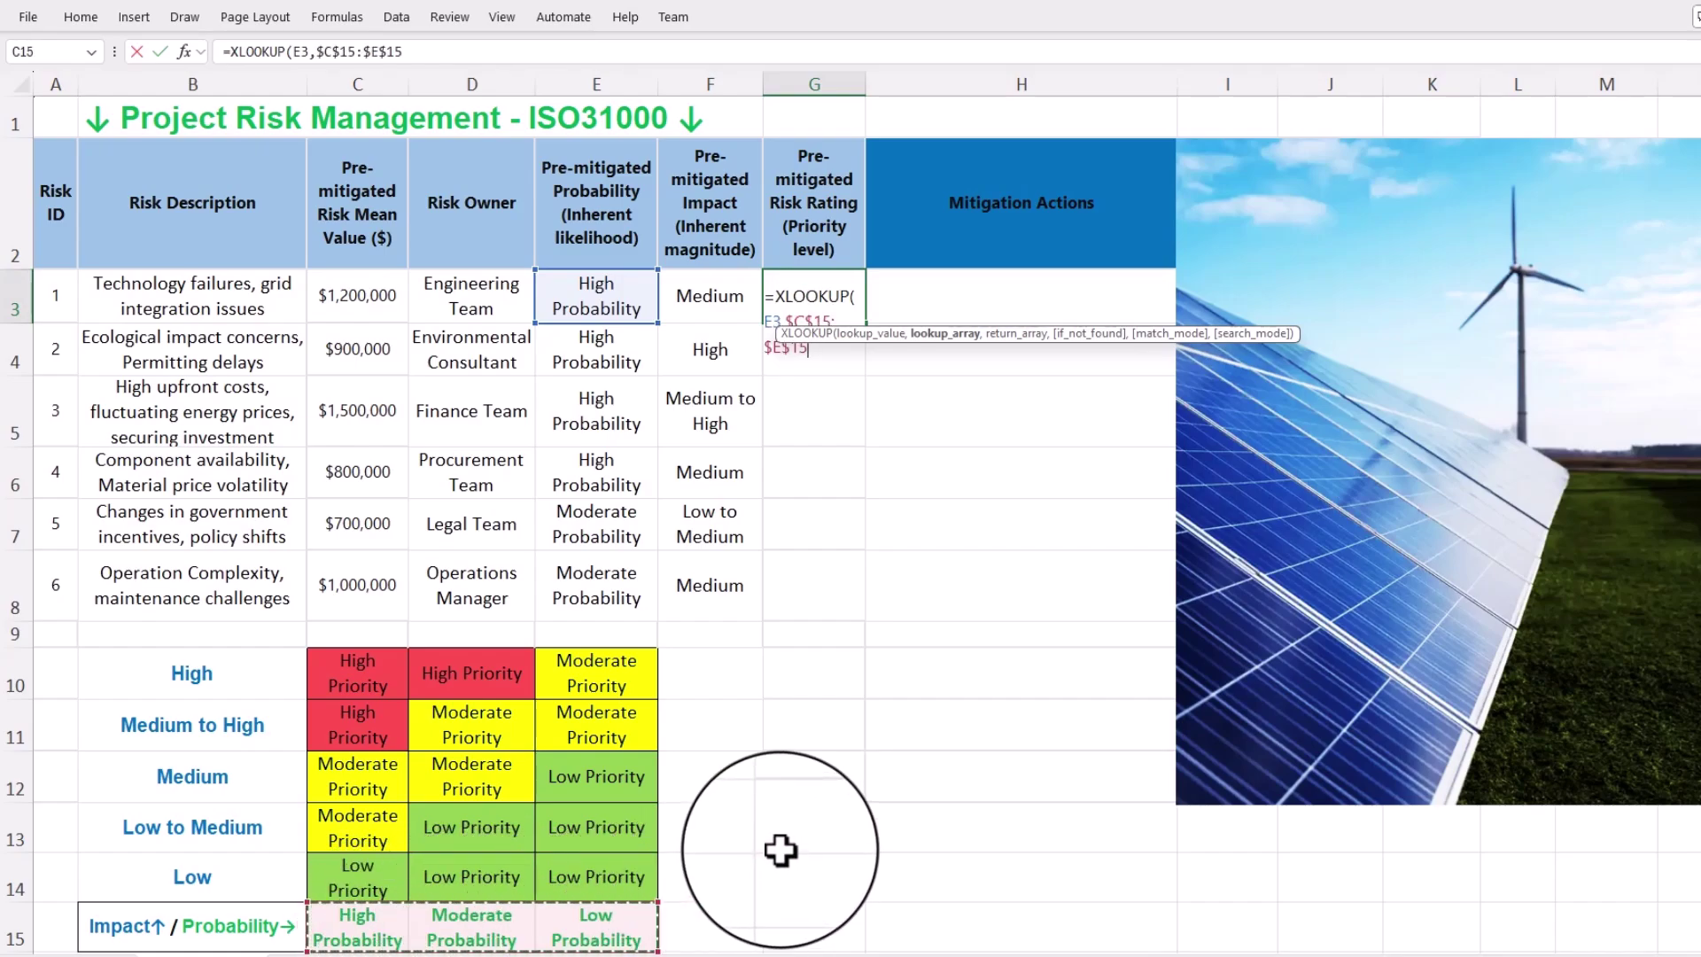
text(,)
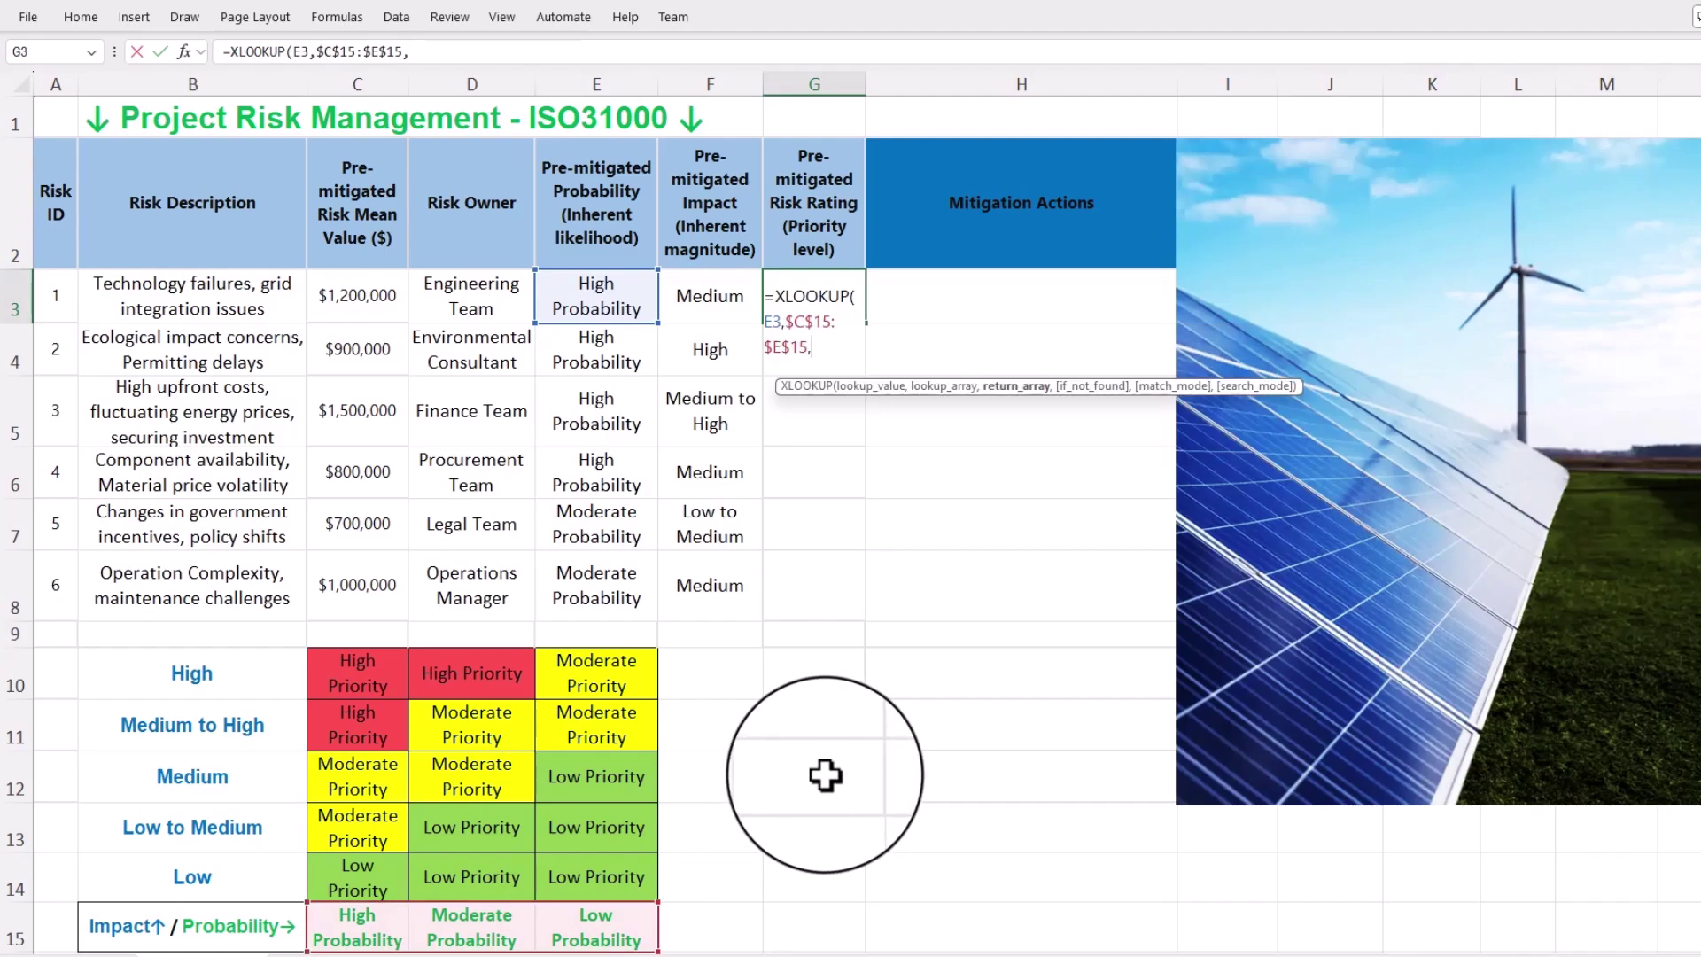
- Nest a second XLOOKUP as the return array, looking up F3 in the absolute impact range $B$10:$B$14
text(xlook)
double_click(863, 403)
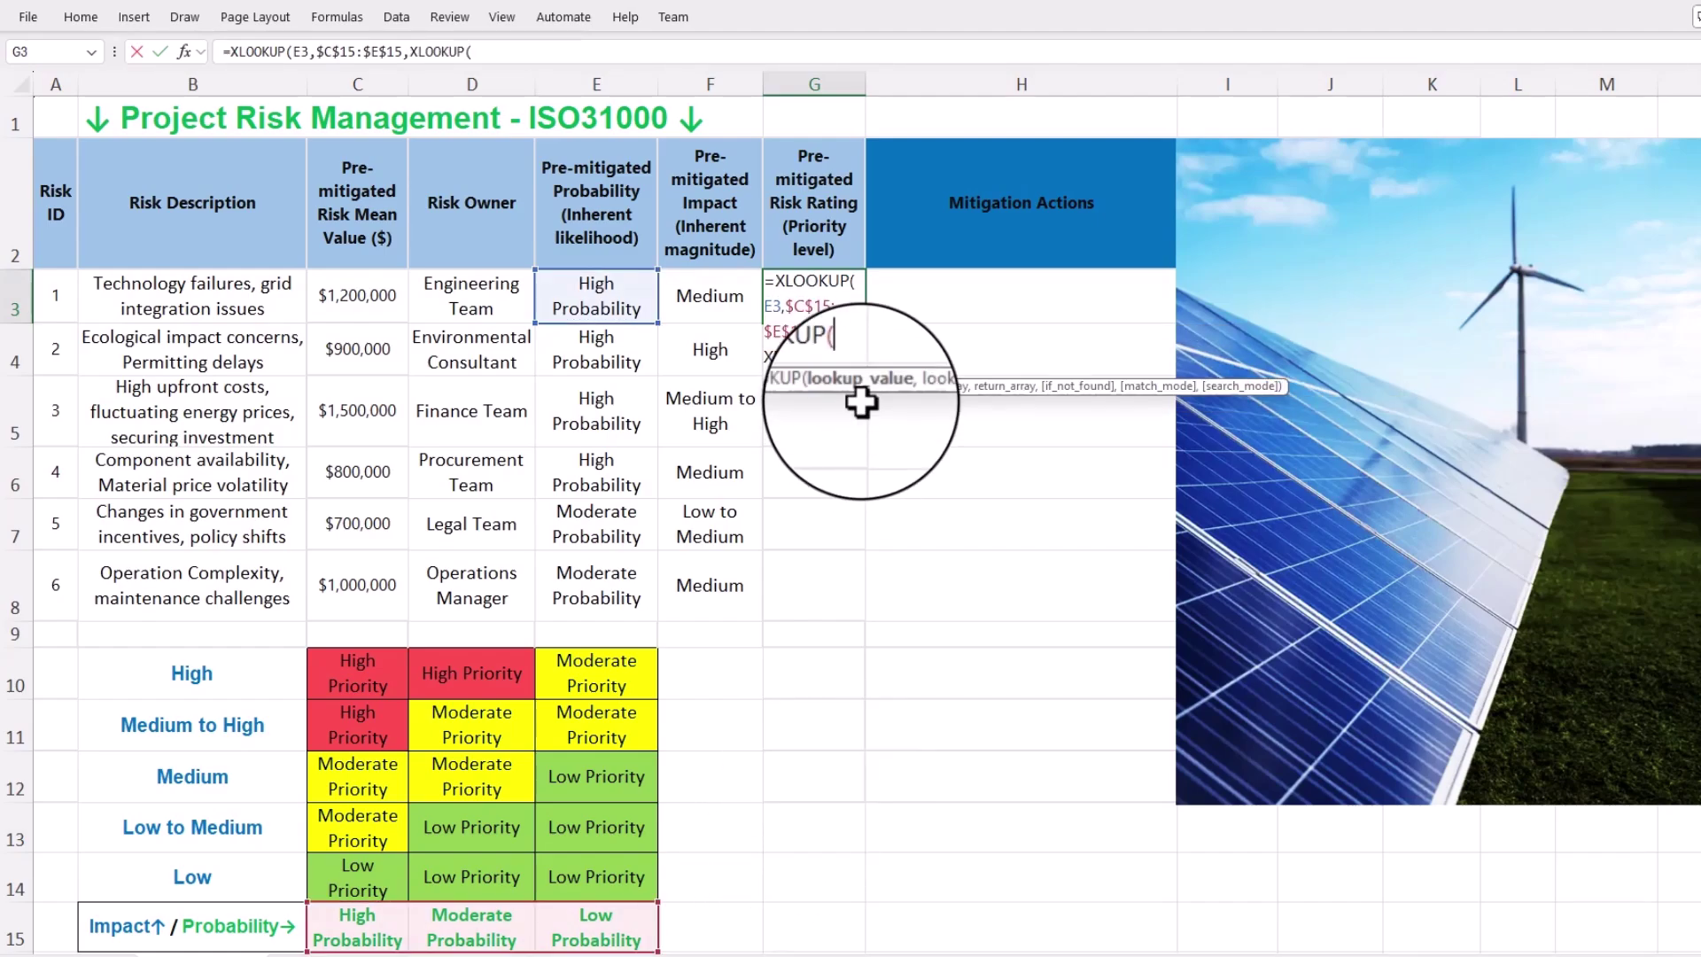
click(710, 312)
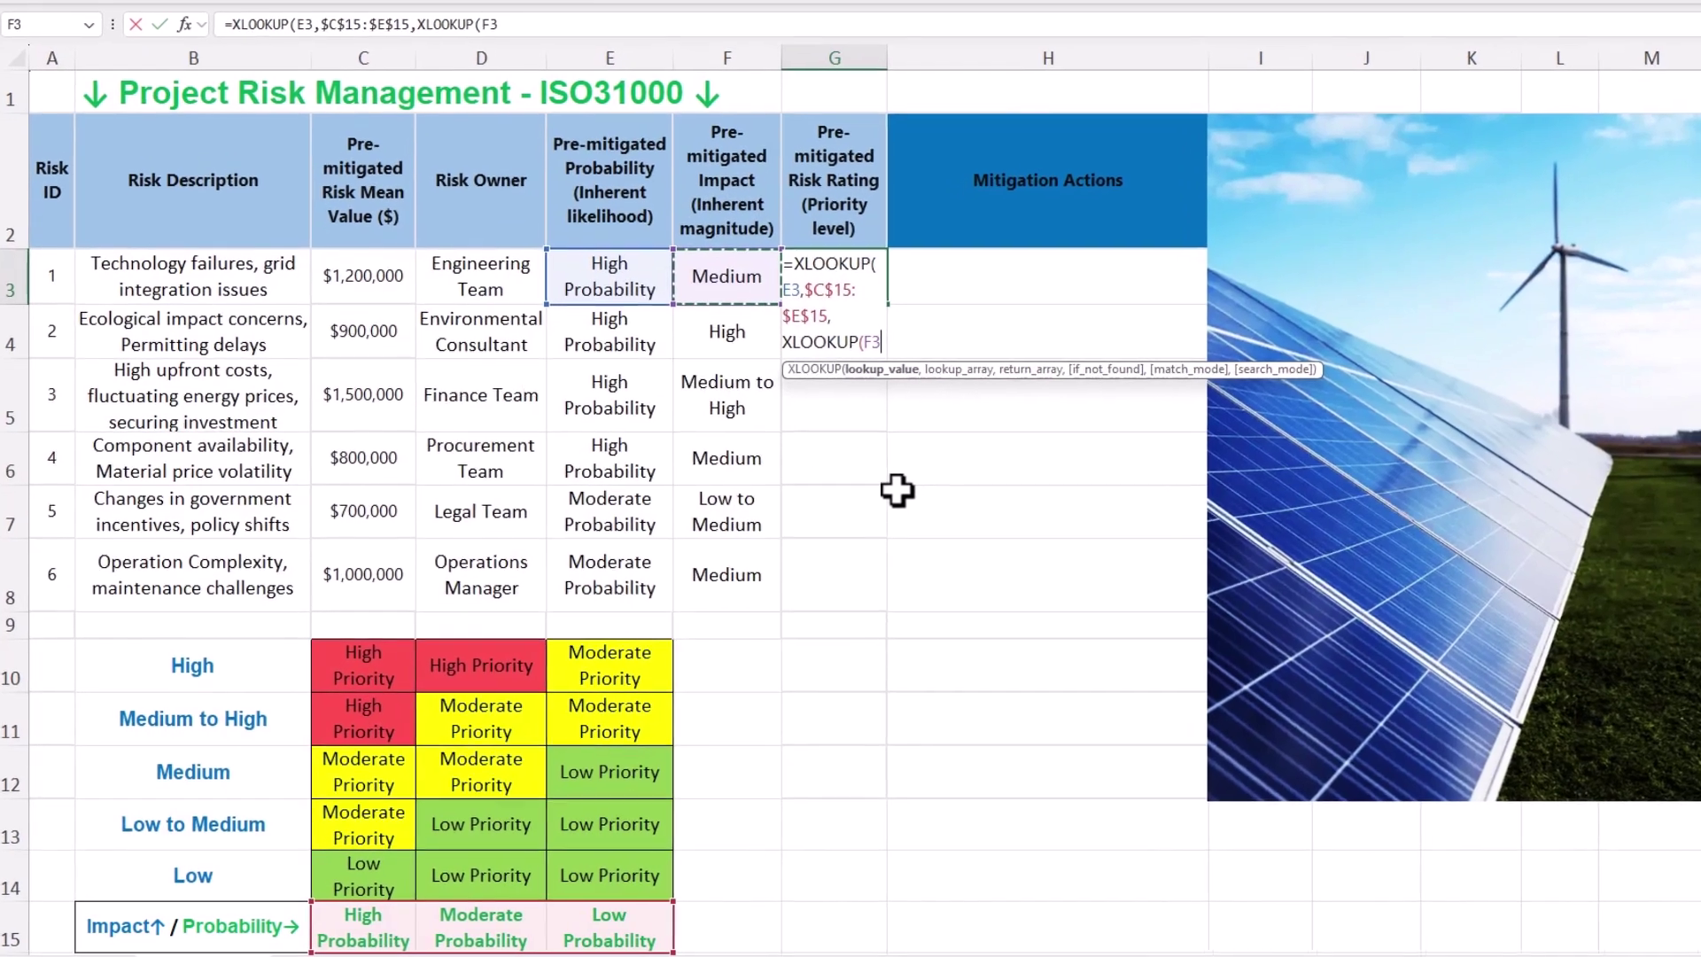
text(,)
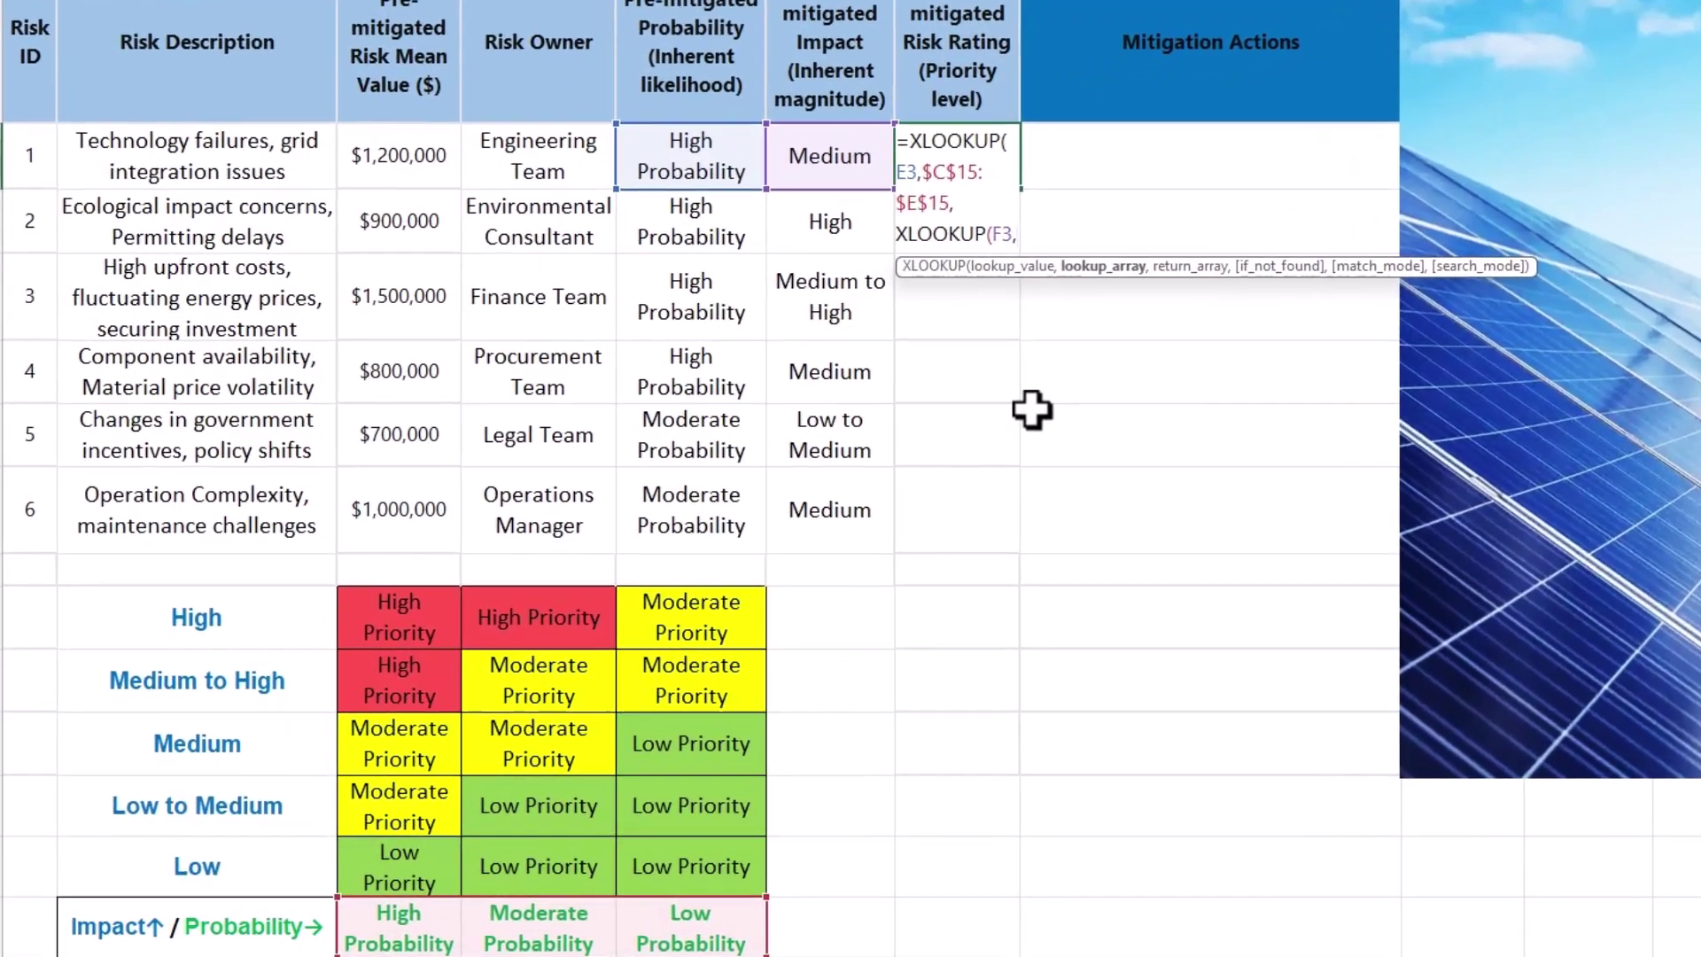
drag(248, 615, 269, 855)
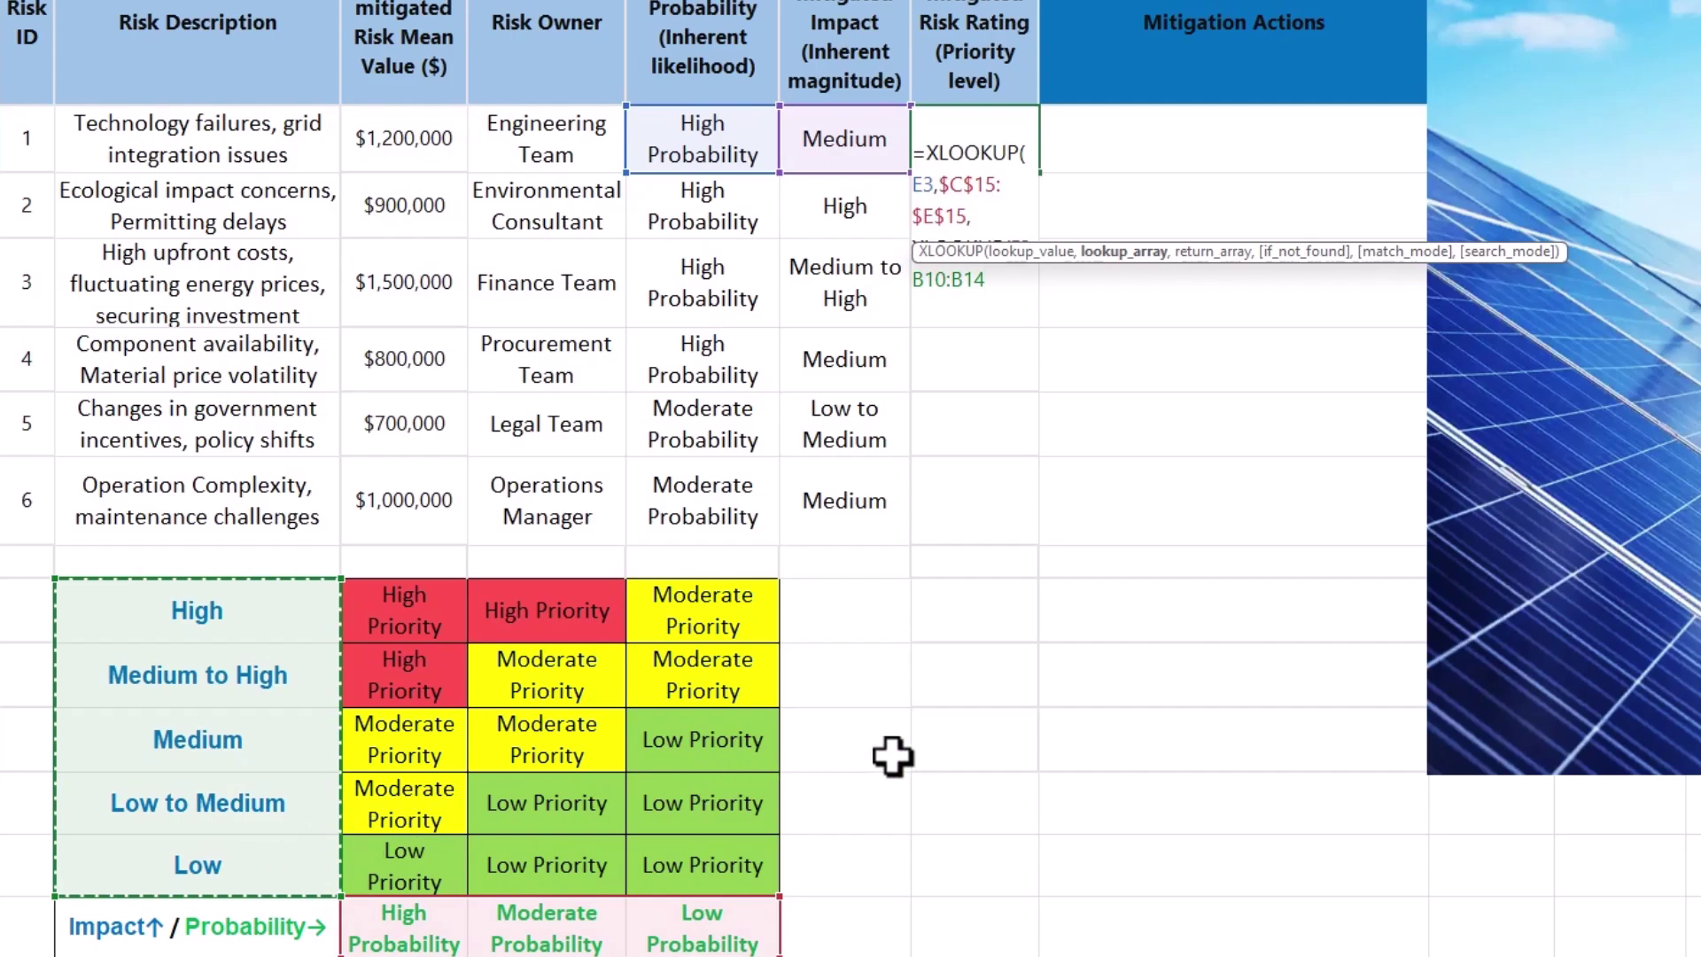
key(F4)
text(,)
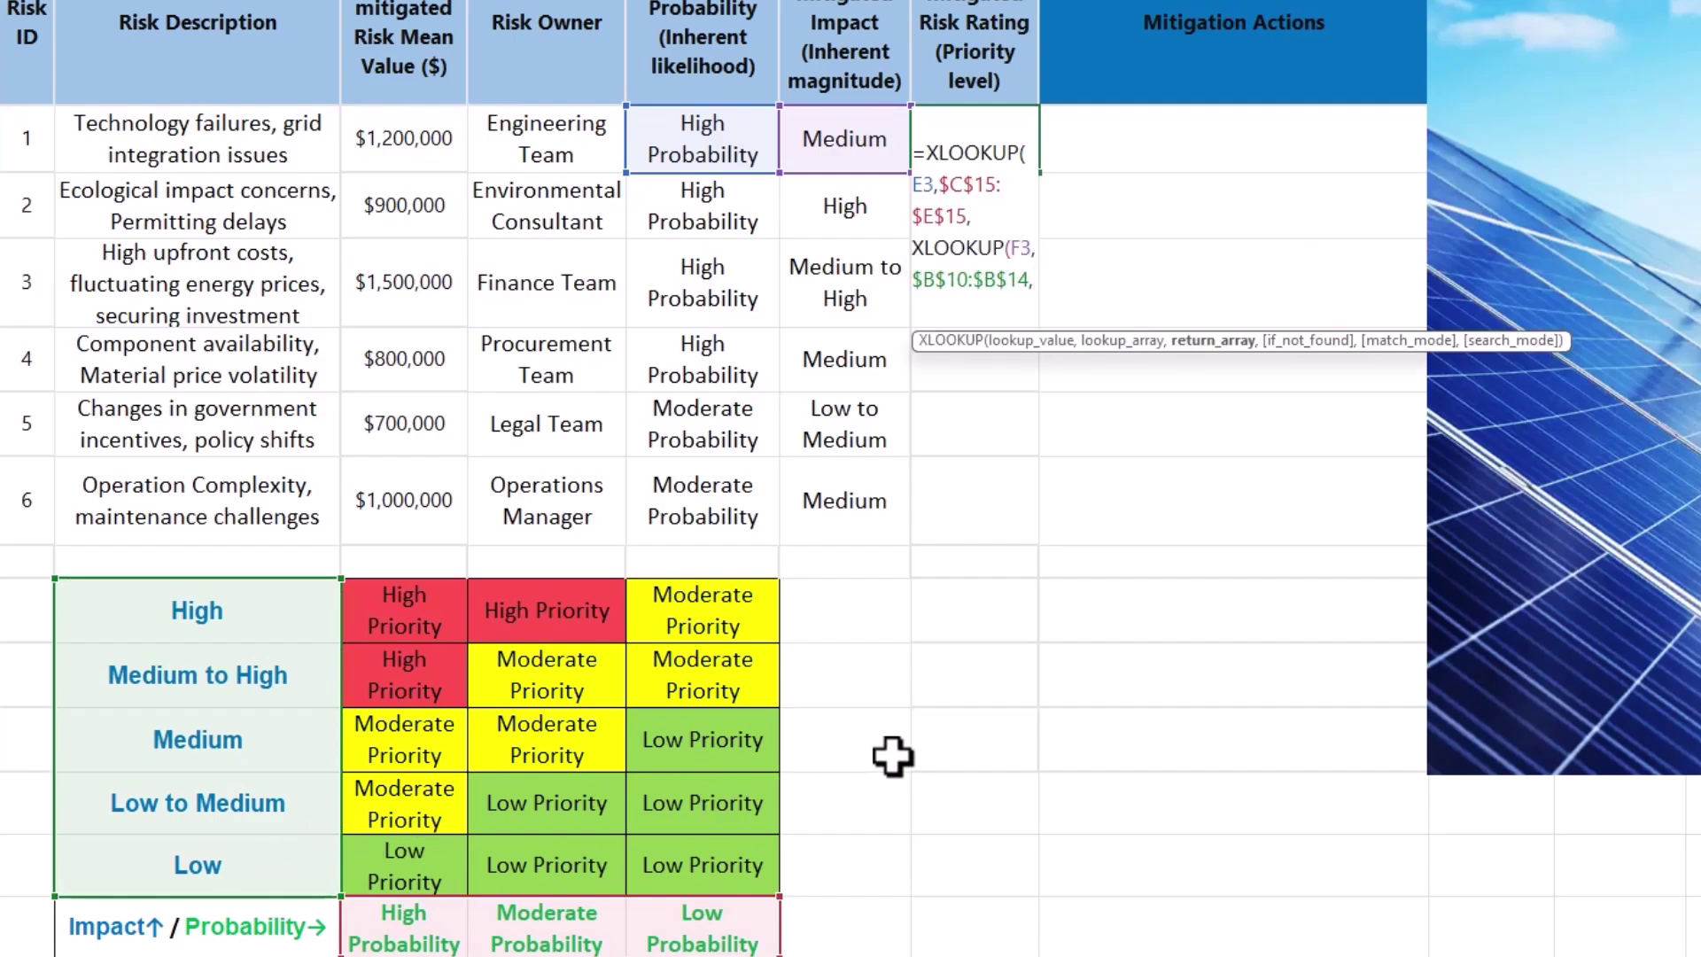
- Use the absolute priority matrix $C$10:$E$14 as the nested return array and complete the formula in G3
drag(400, 627, 665, 866)
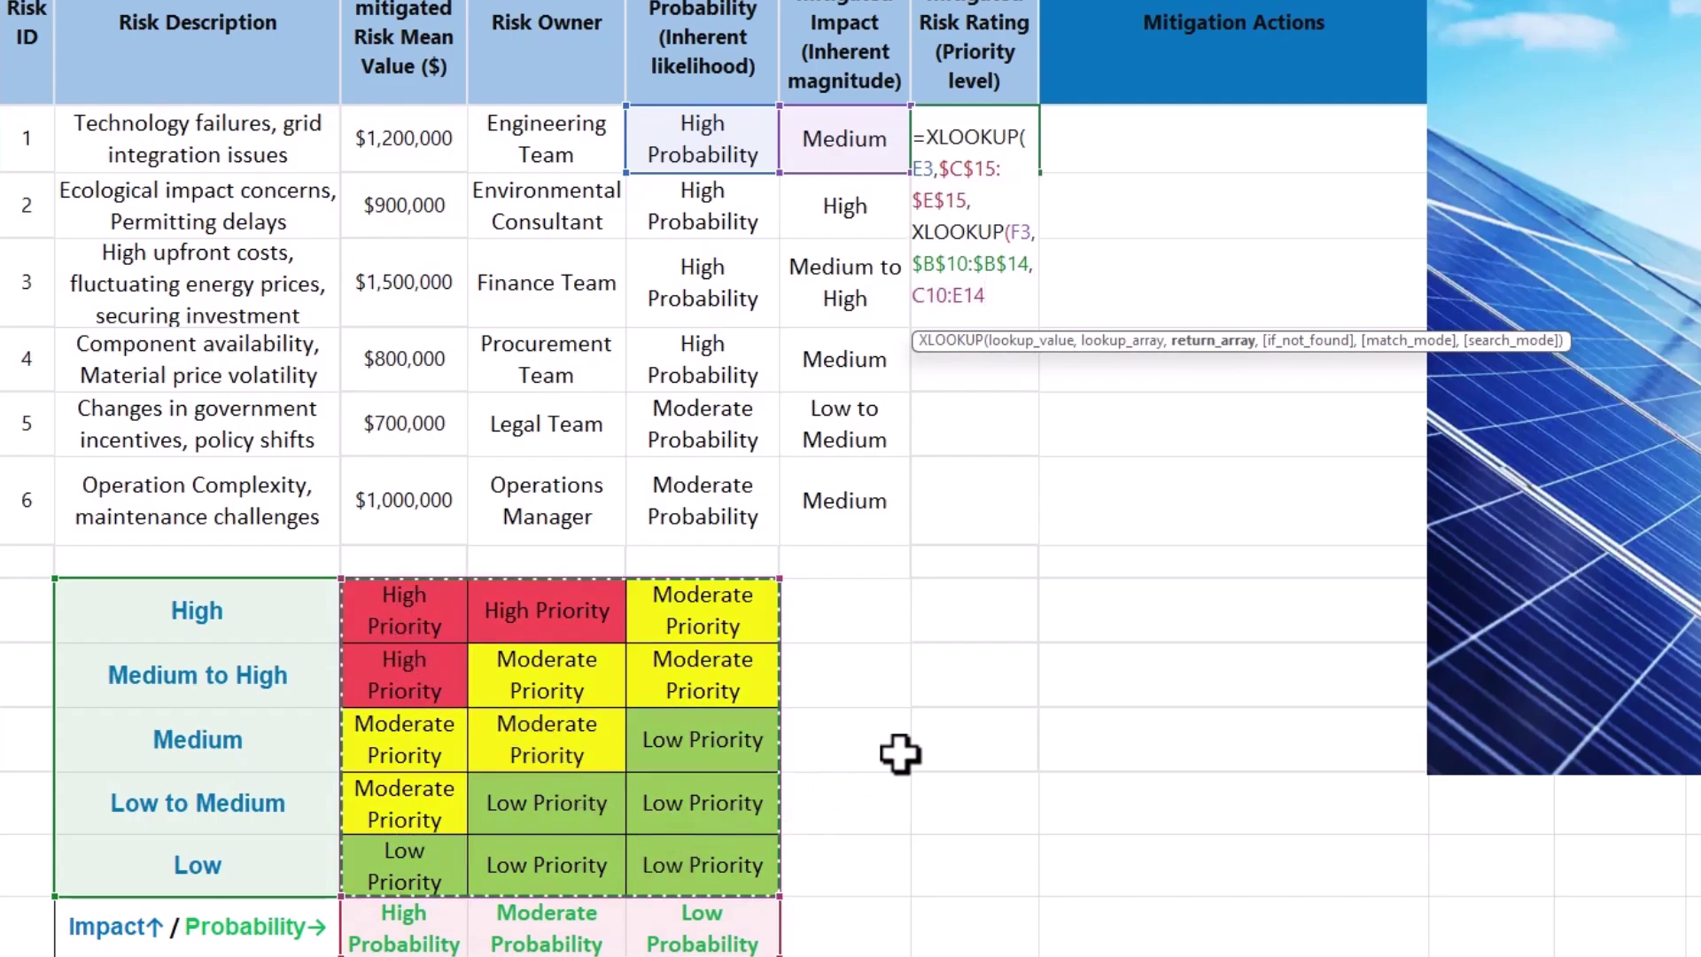
key(F4)
text())
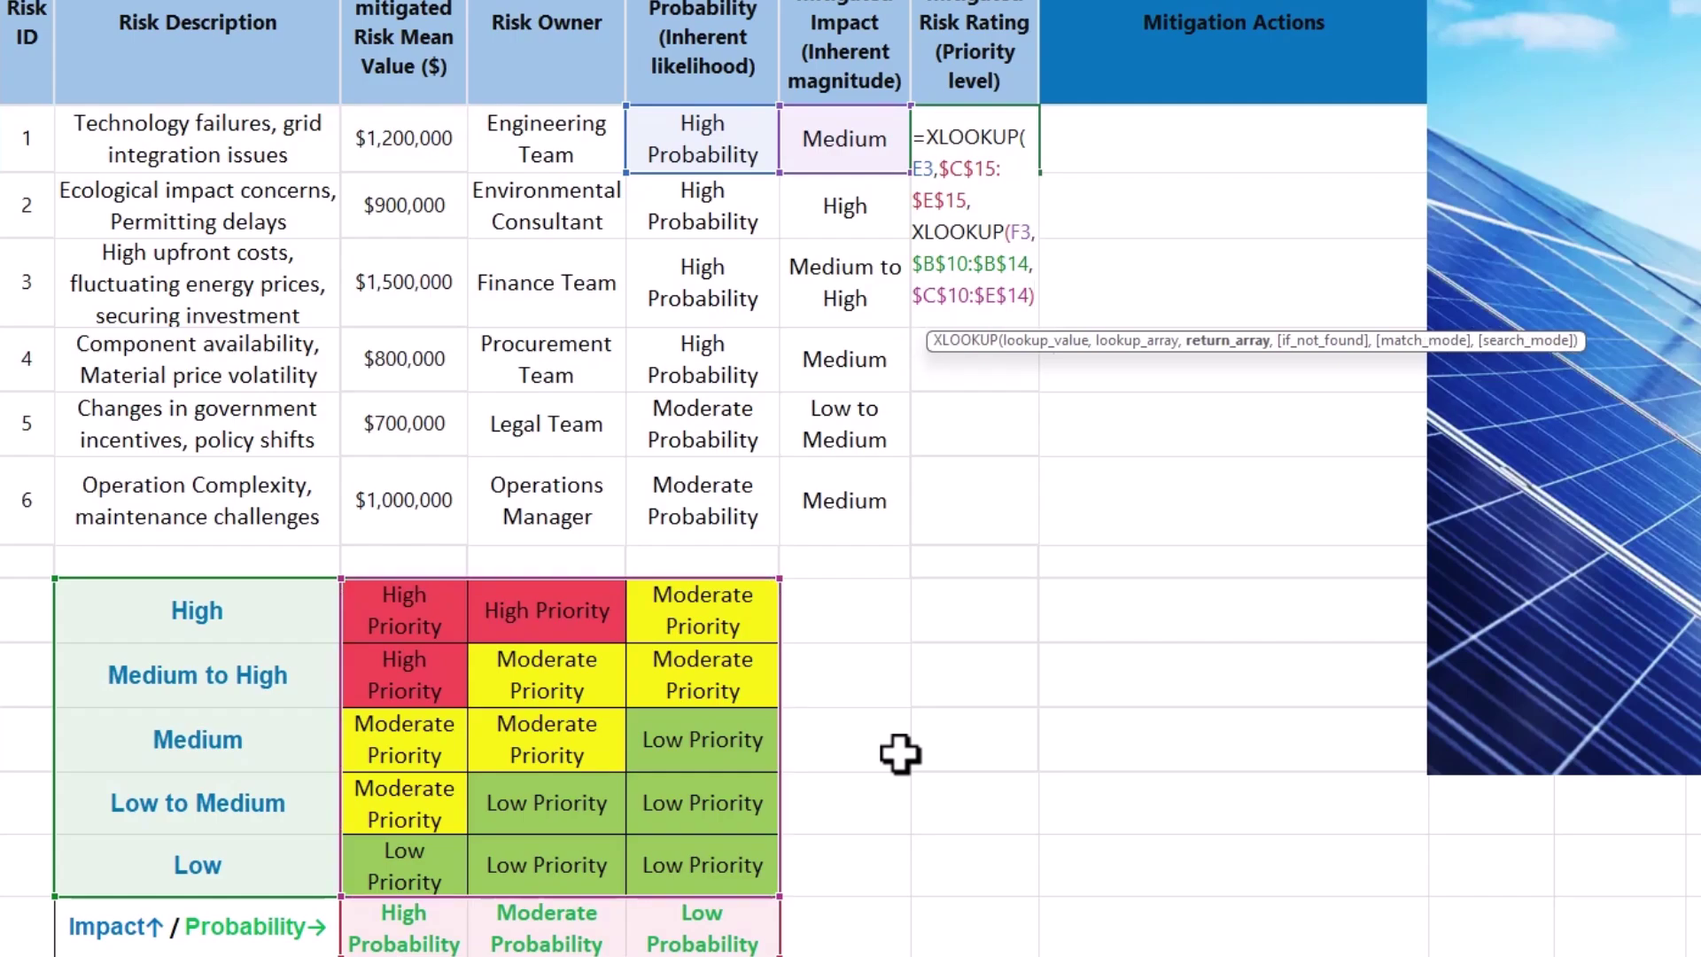
text())
key(Return)
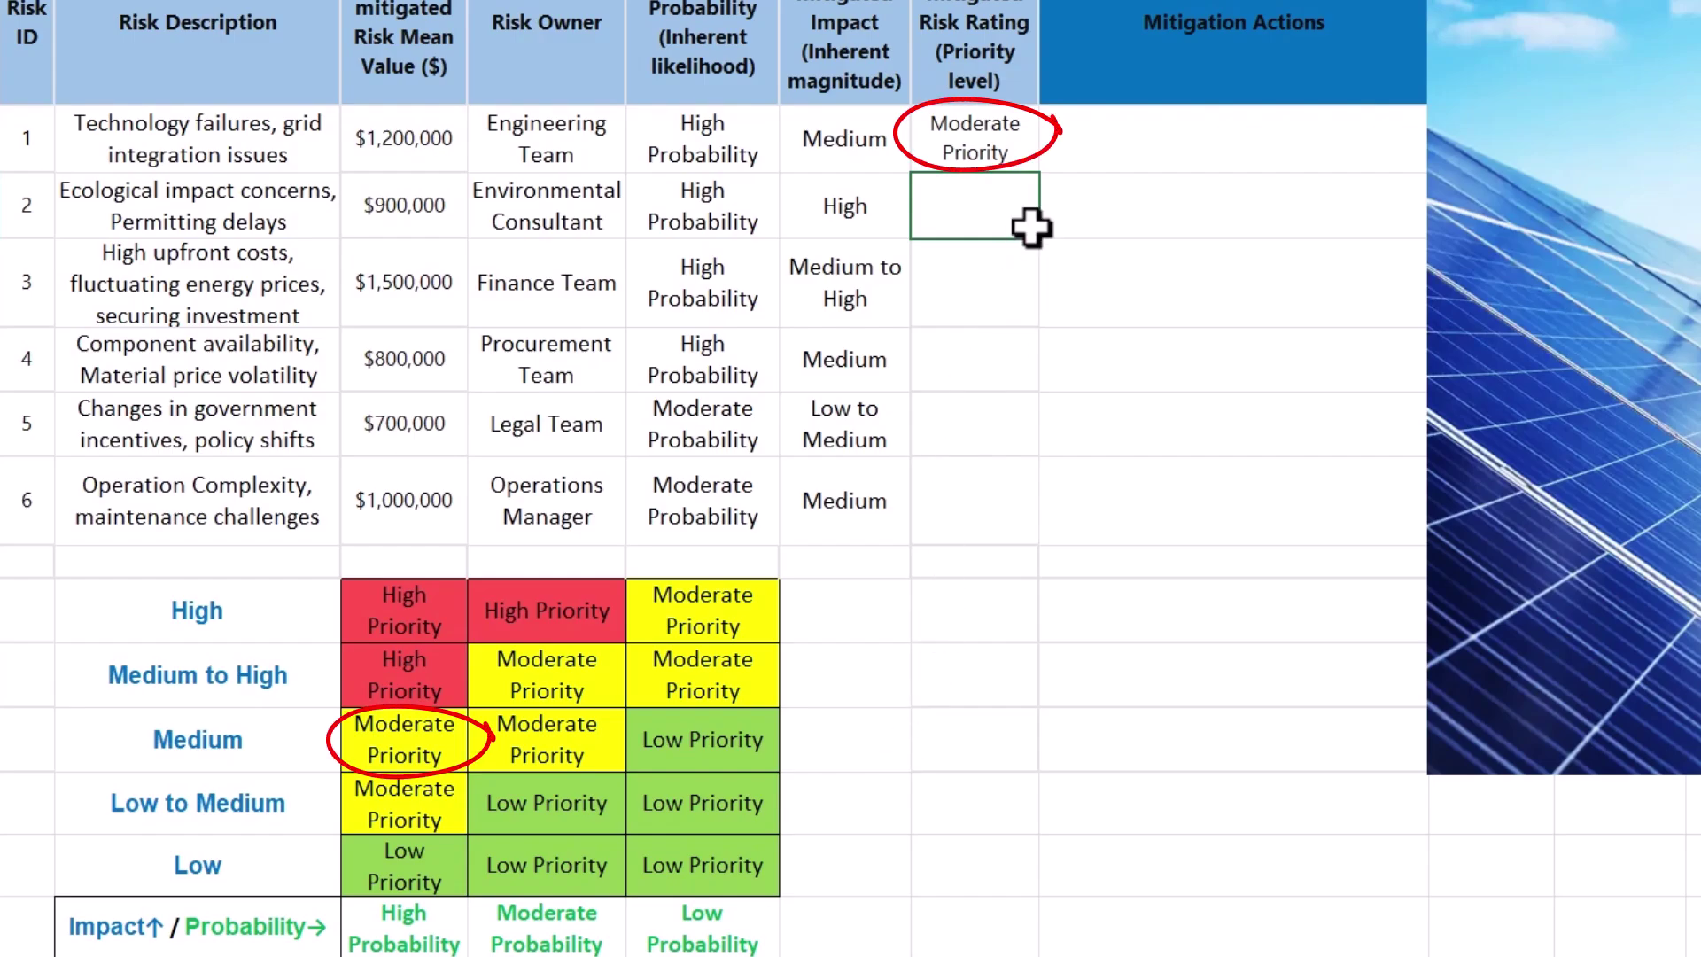
- Copy the risk rating formula from G3 down to G8 for all six risks
click(1020, 145)
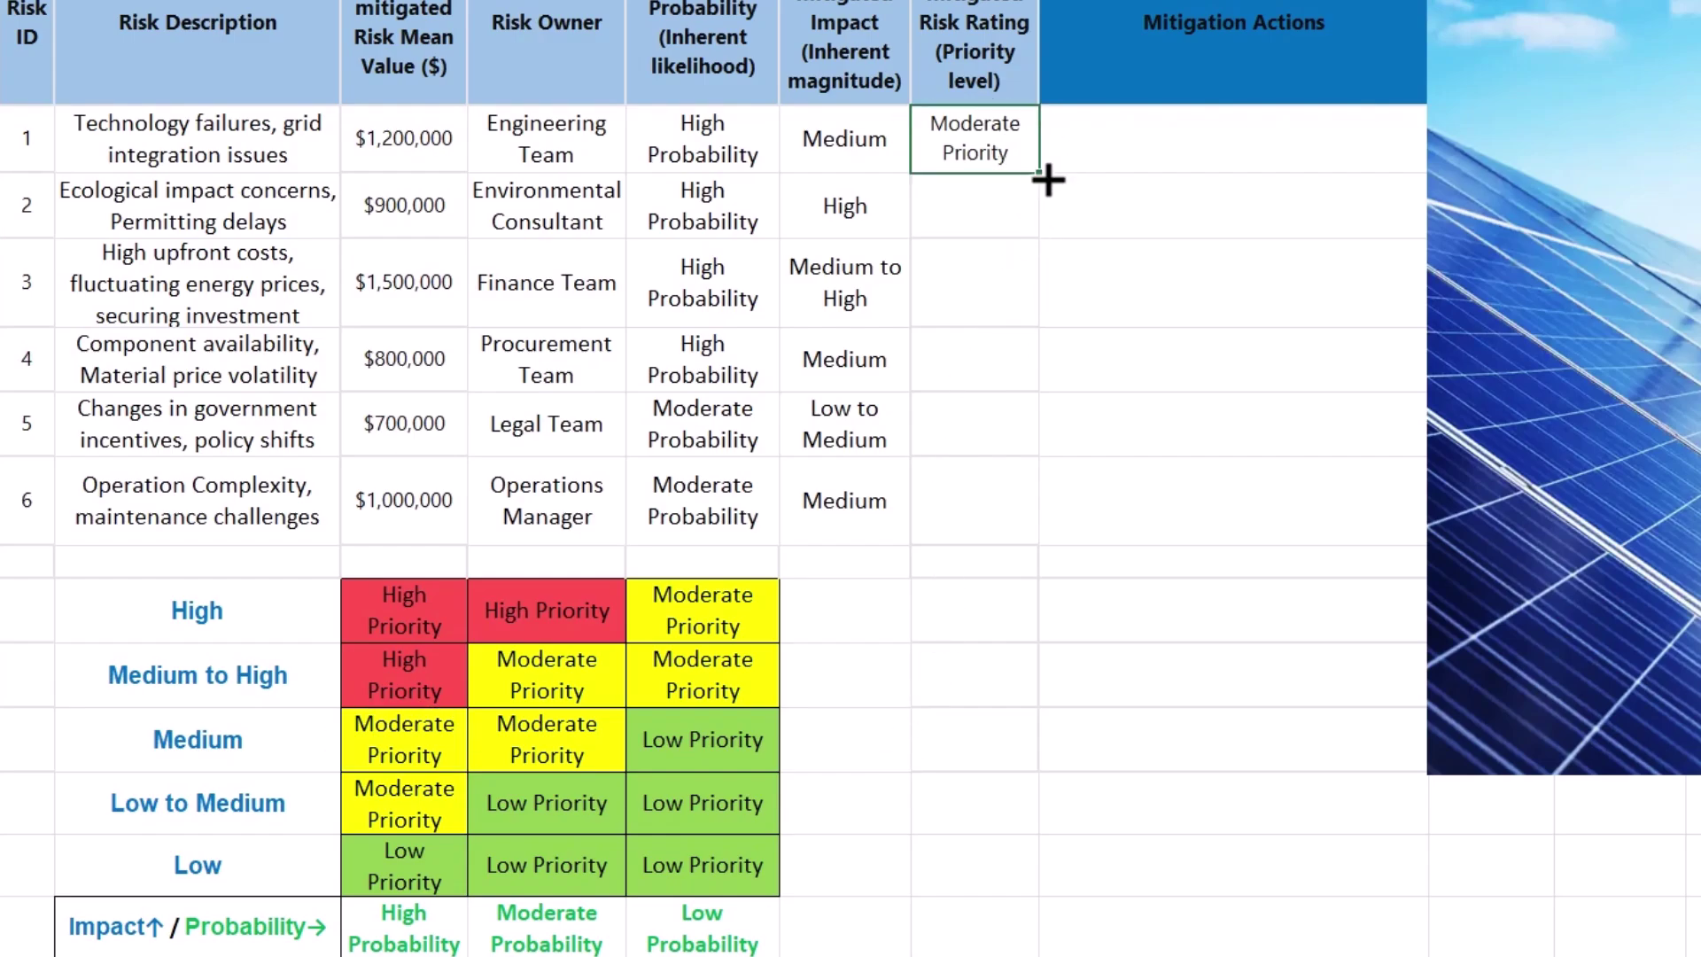
drag(1042, 174, 1048, 514)
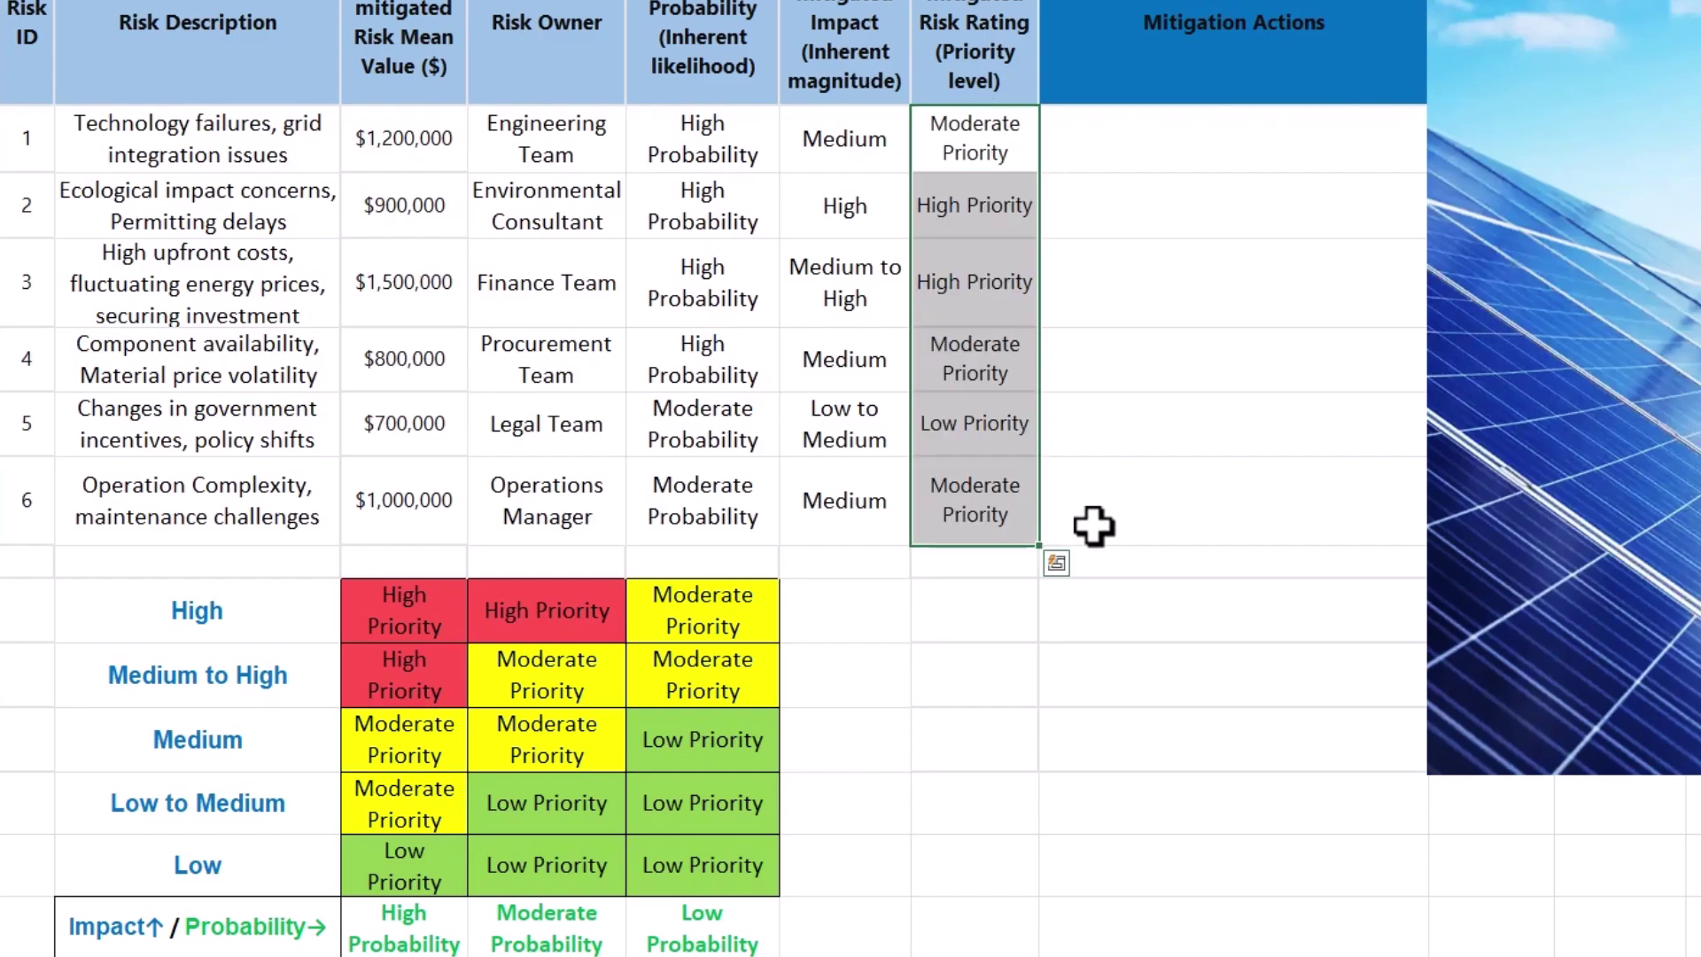
click(1007, 124)
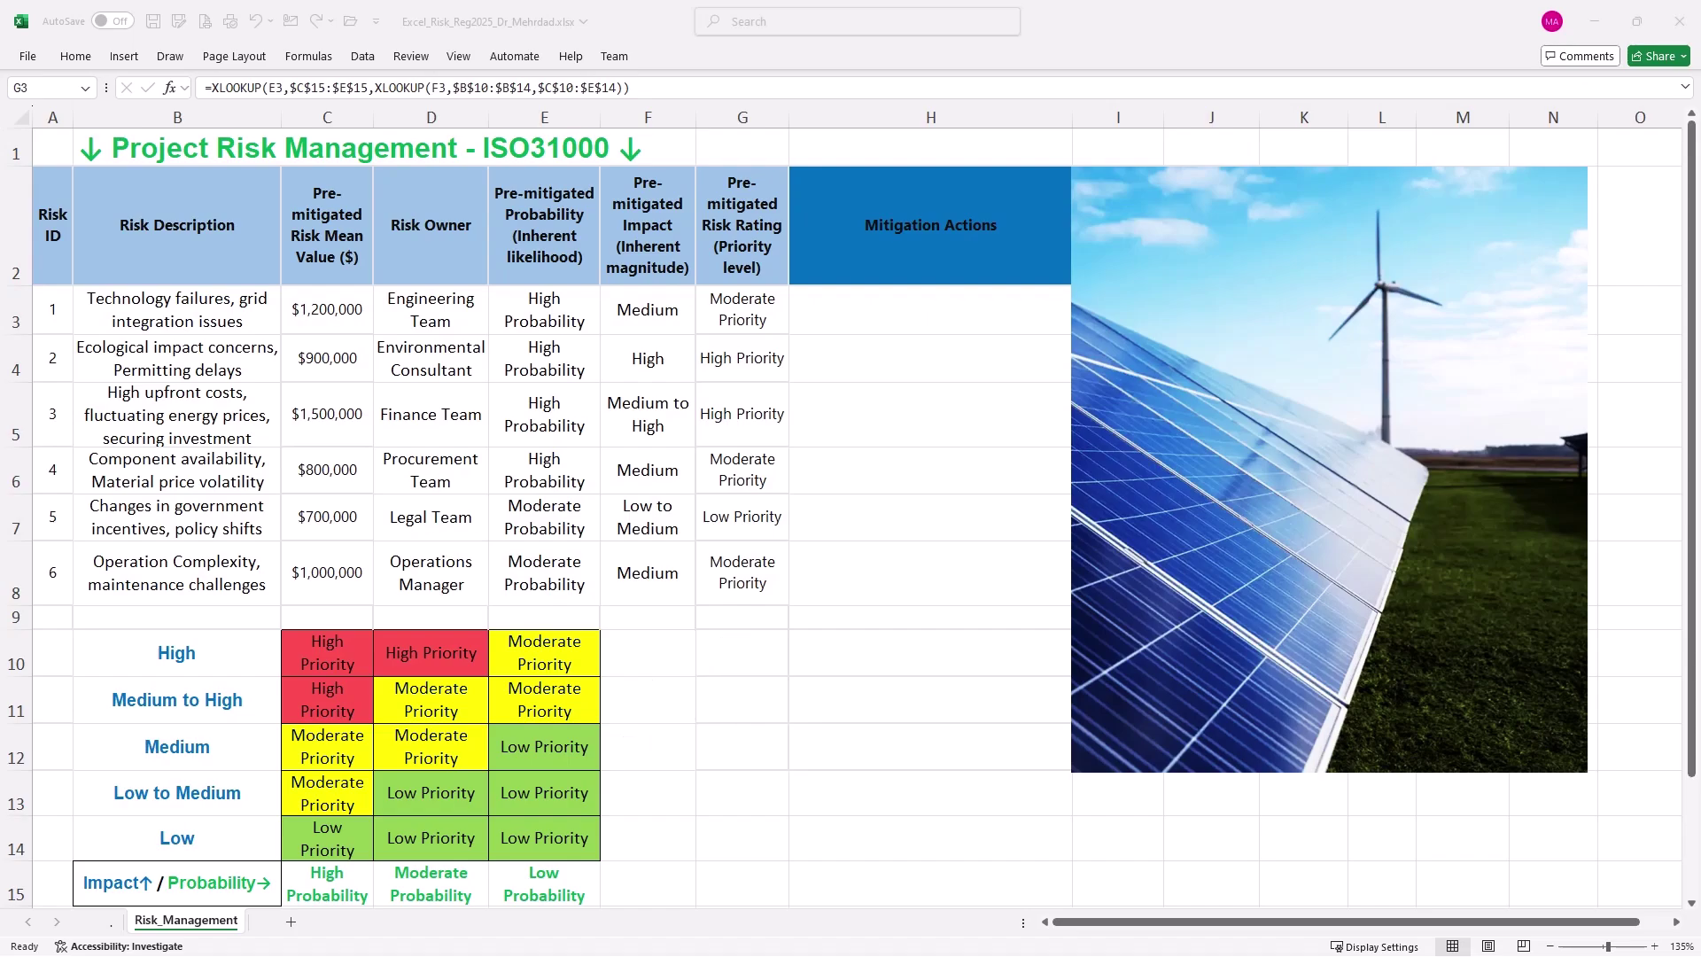
- Create a conditional formatting rule for the risk ratings G3:G8 that formats only cells with a value equal to =$C$10
drag(743, 321, 747, 563)
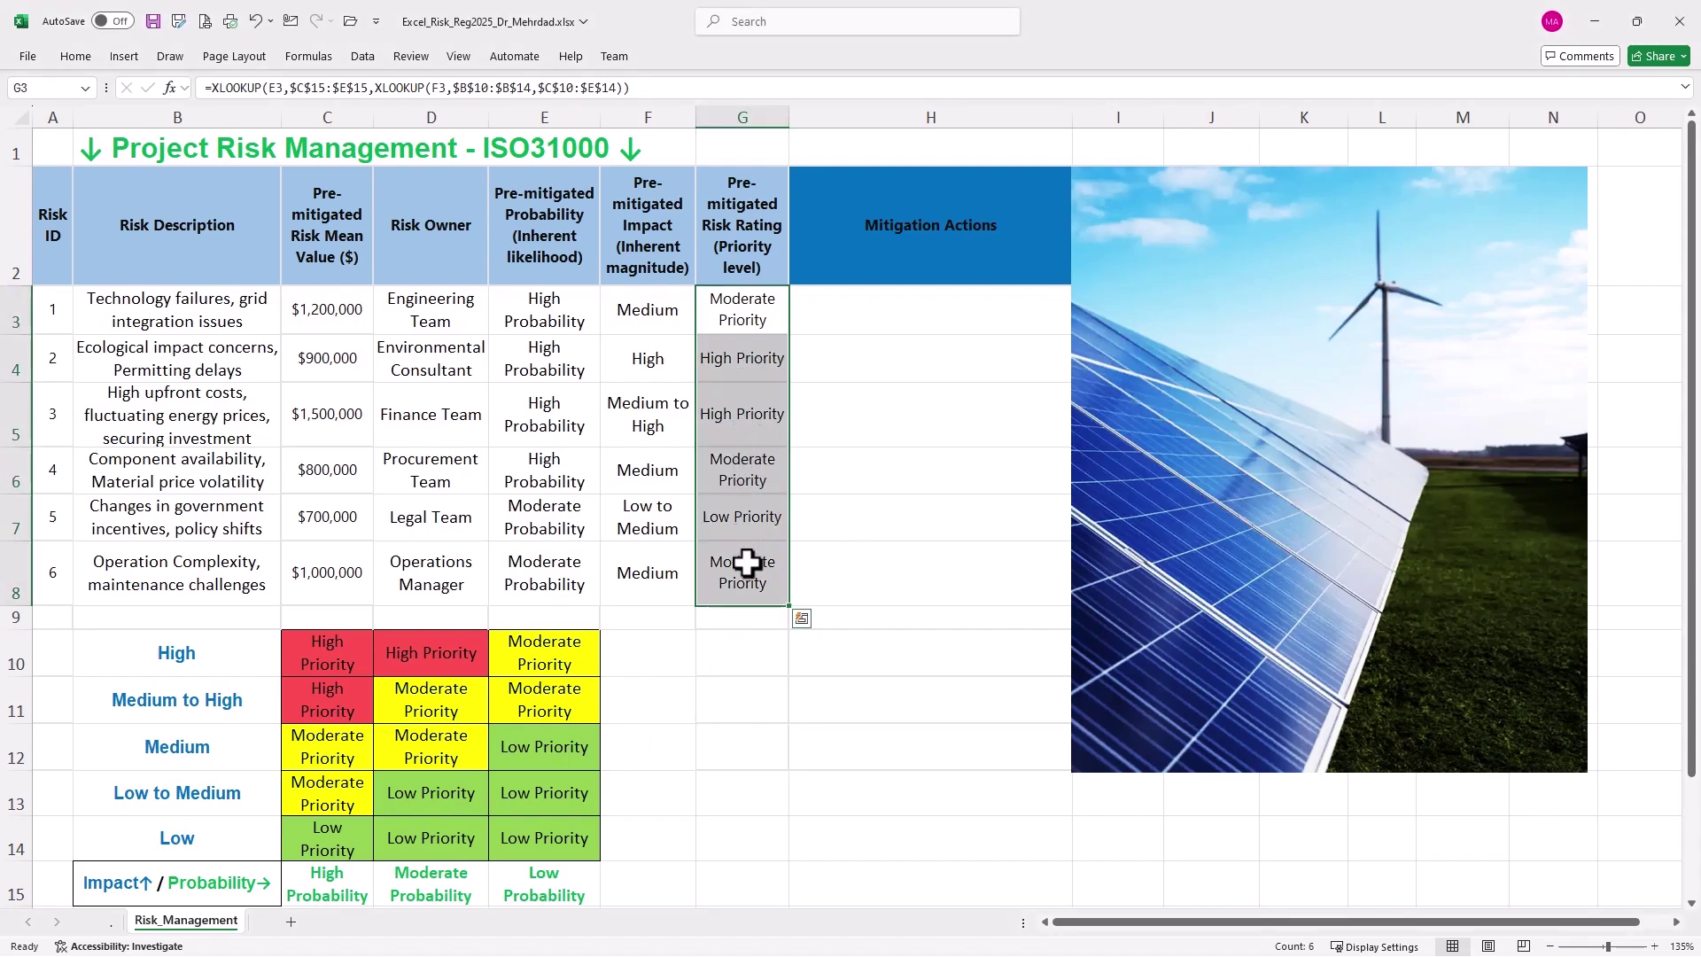
click(76, 56)
click(808, 104)
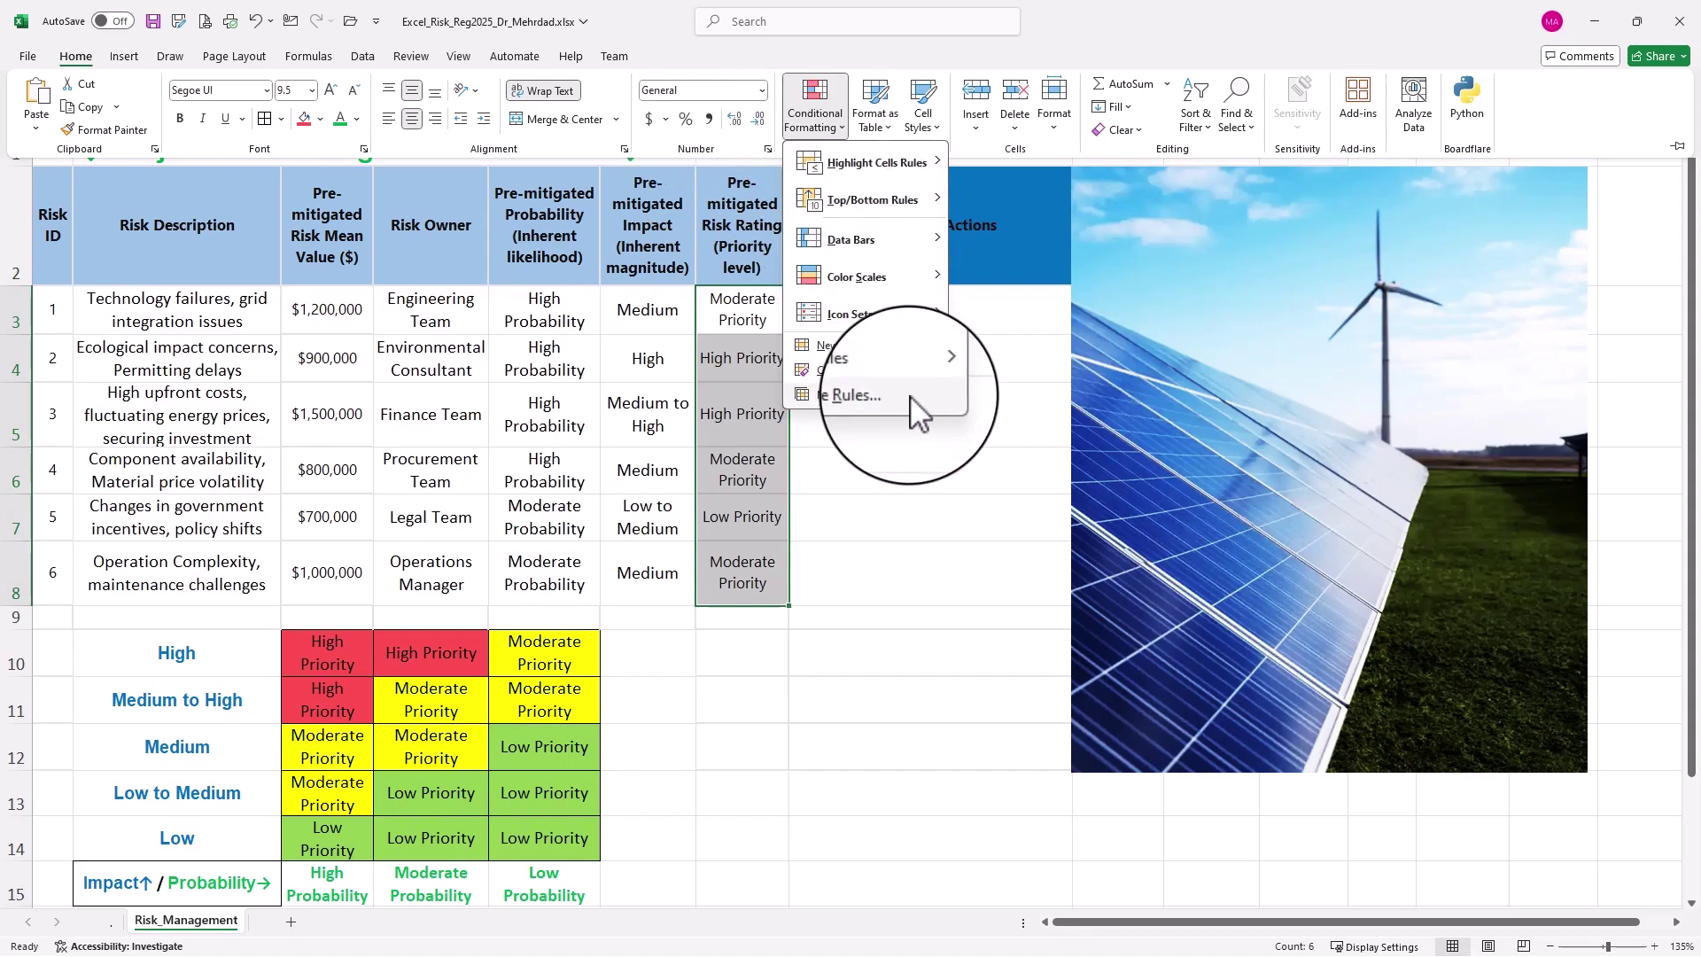
click(873, 394)
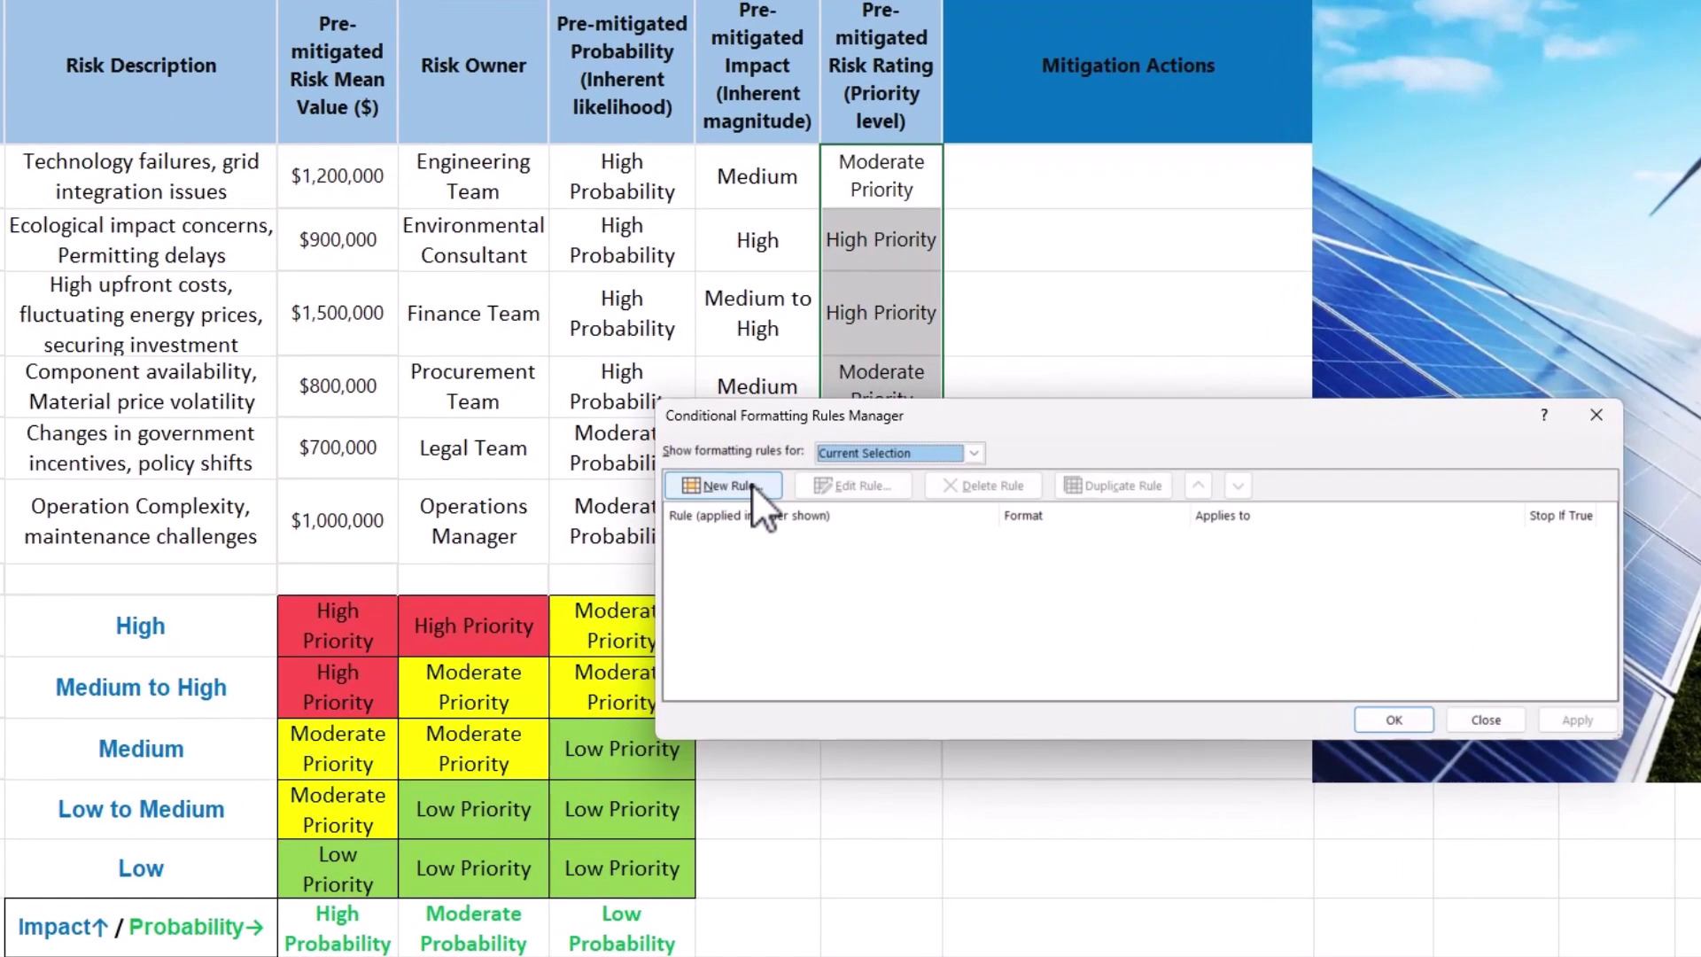
click(669, 517)
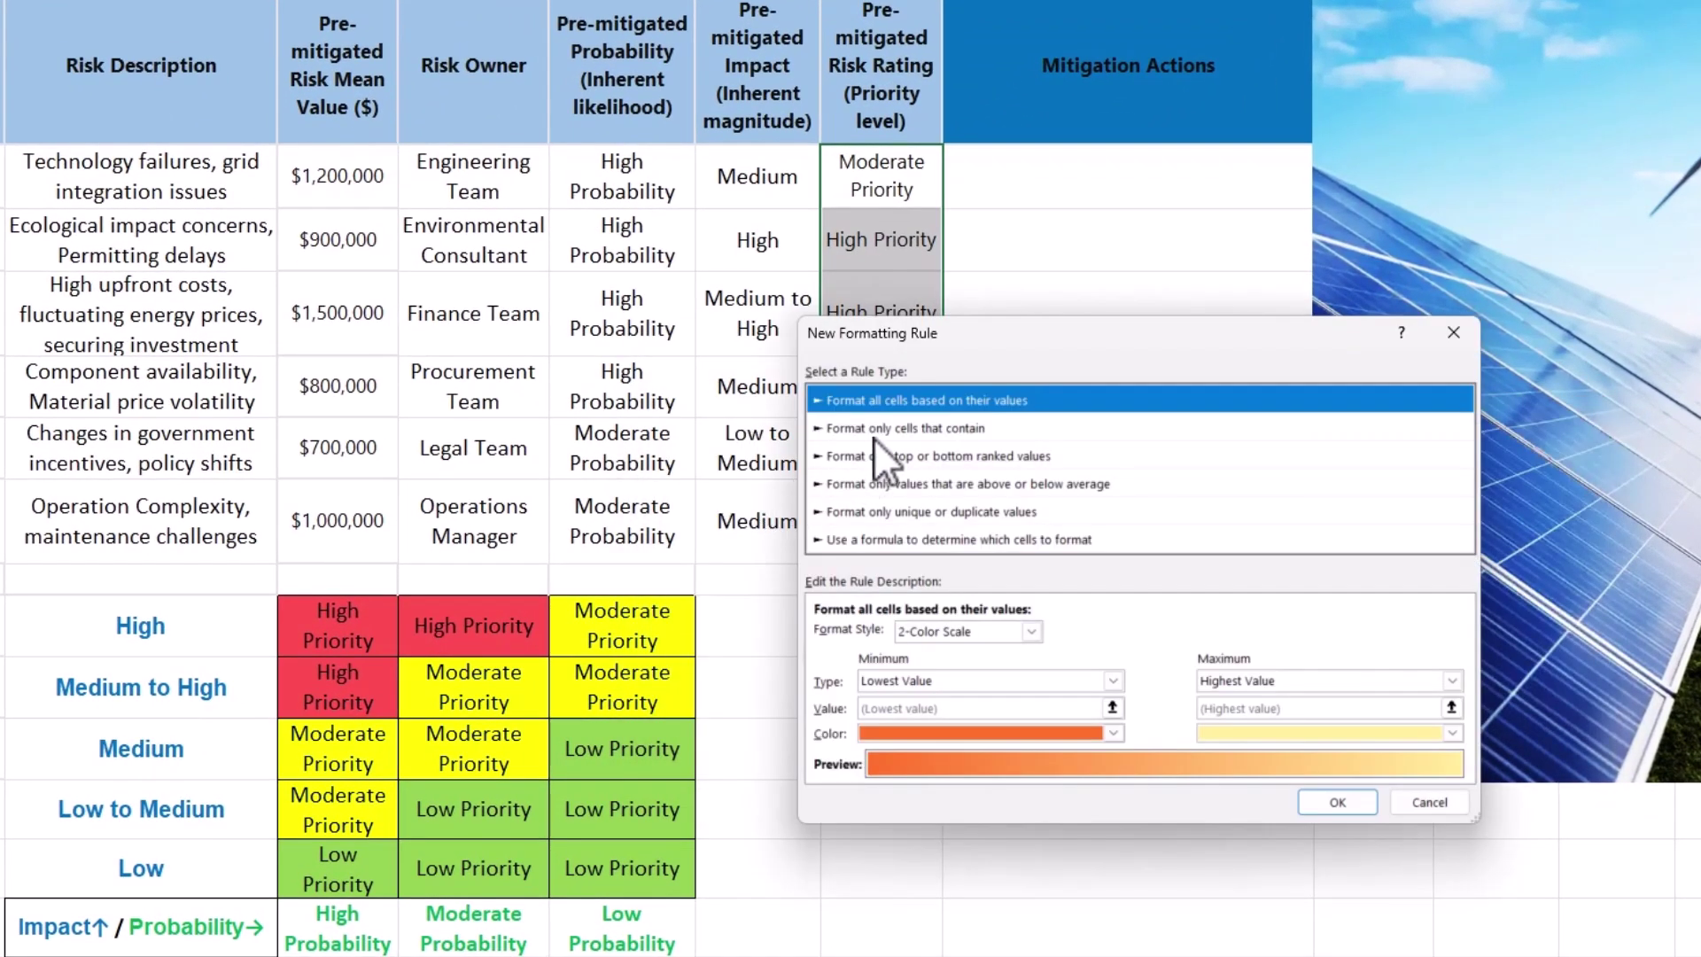
click(890, 430)
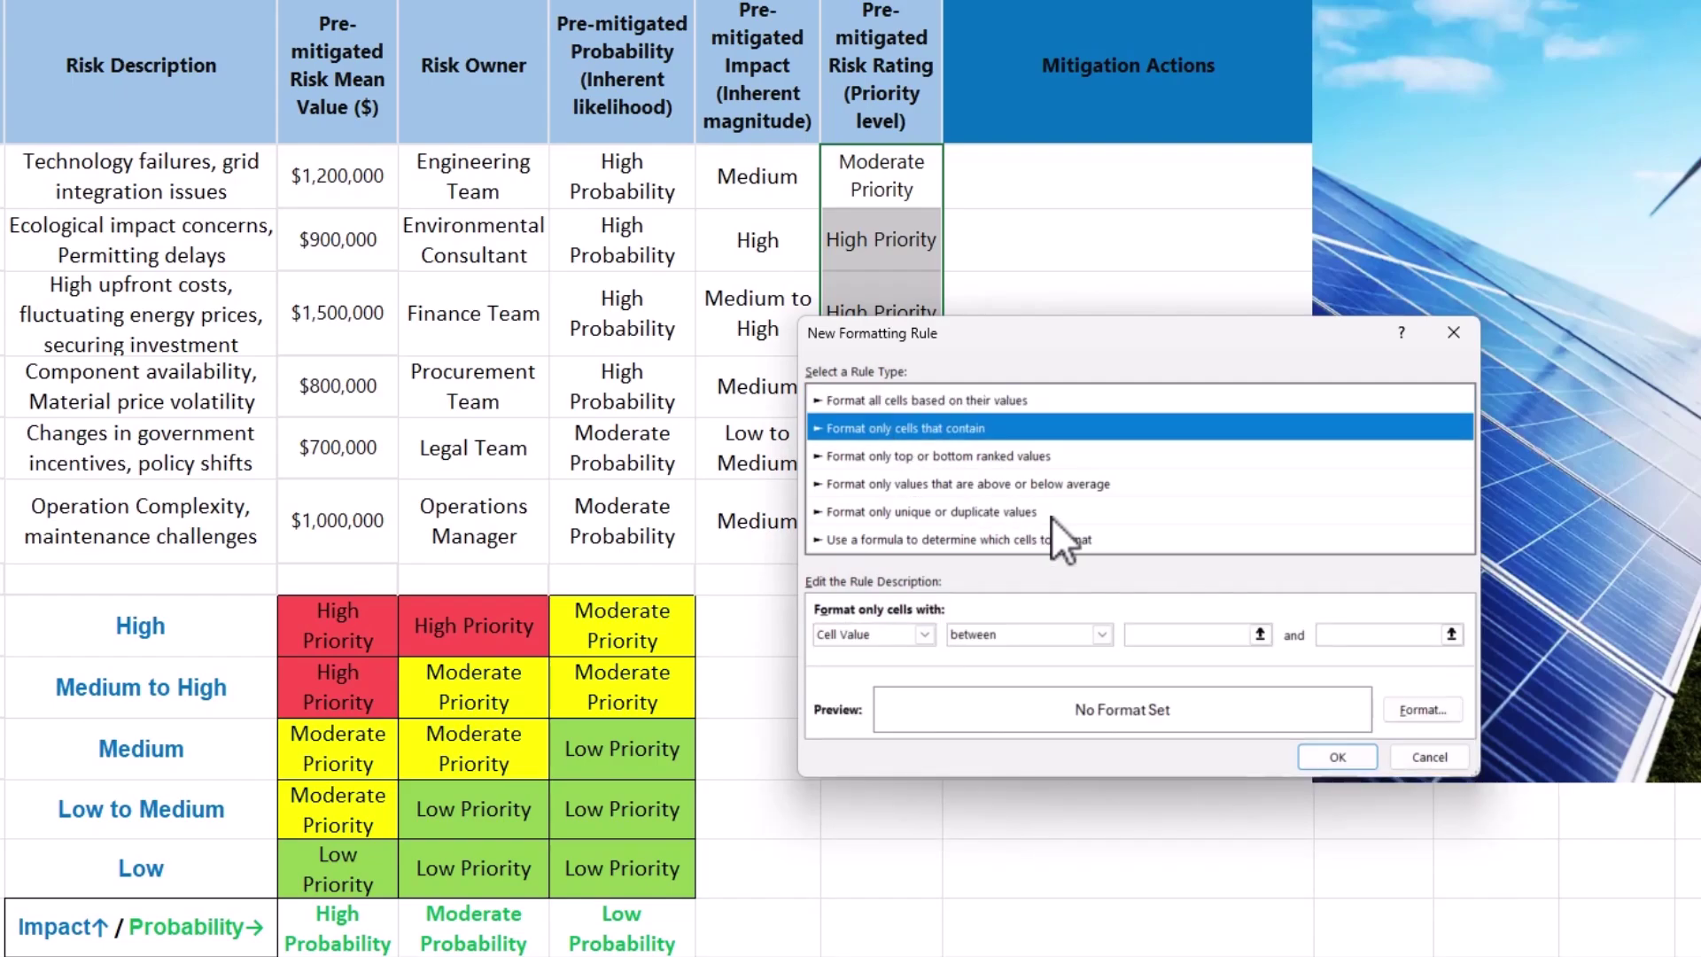
click(1104, 633)
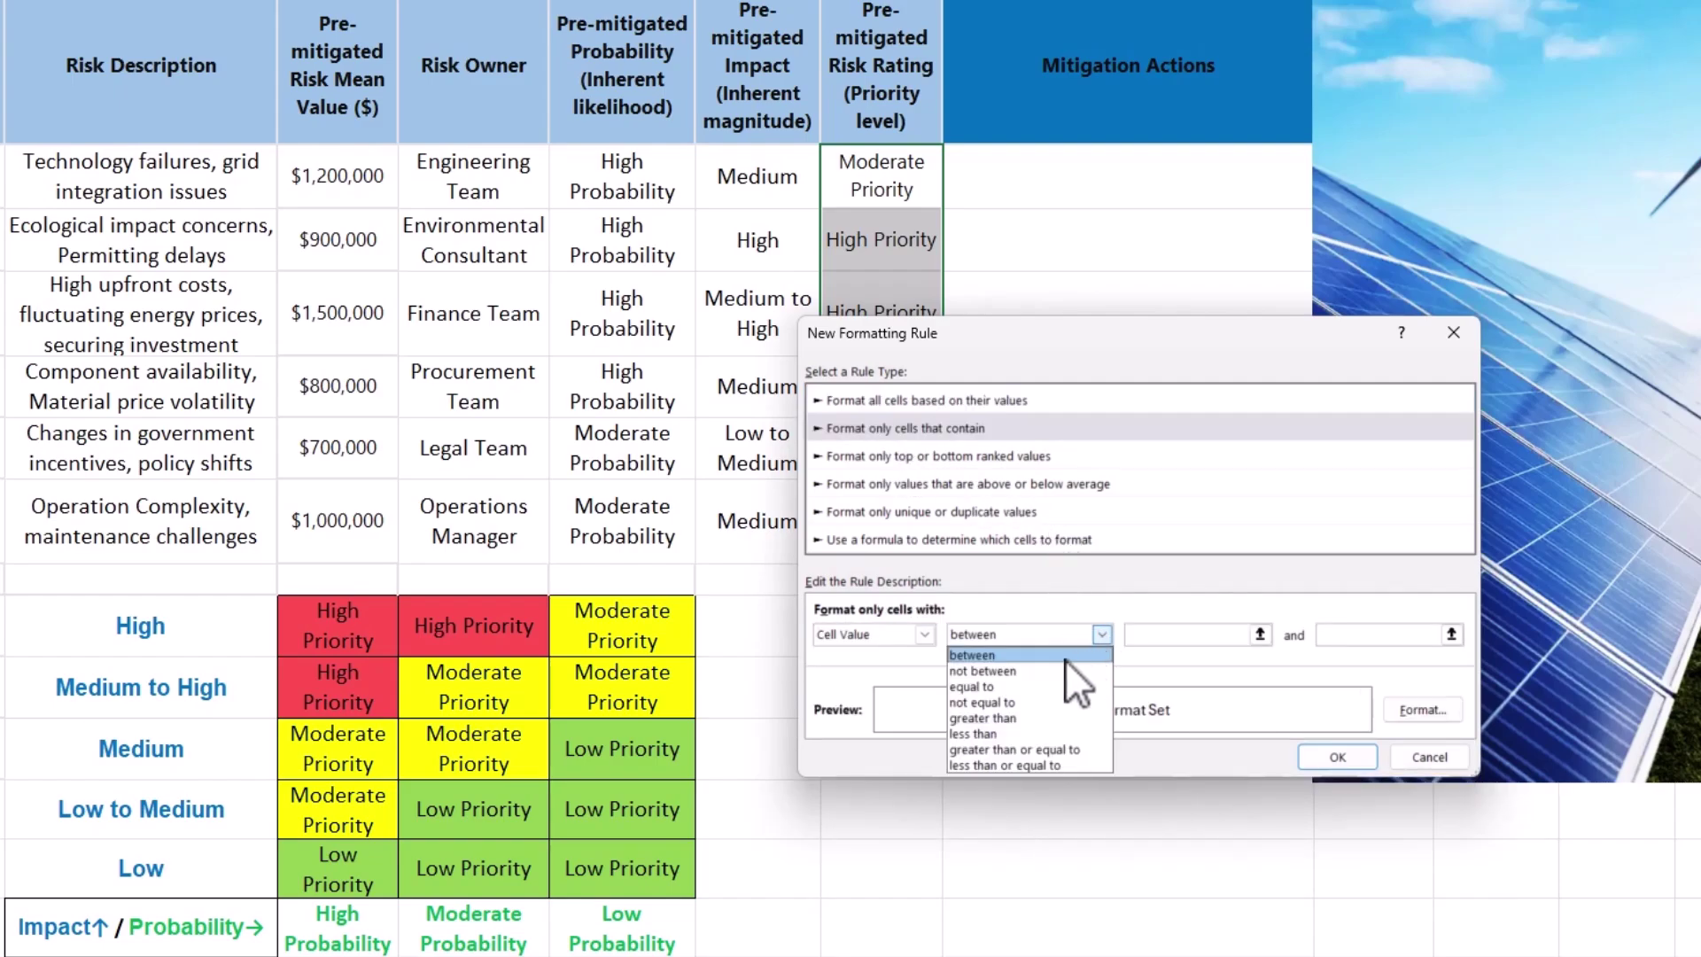
click(1042, 686)
click(1451, 634)
click(324, 636)
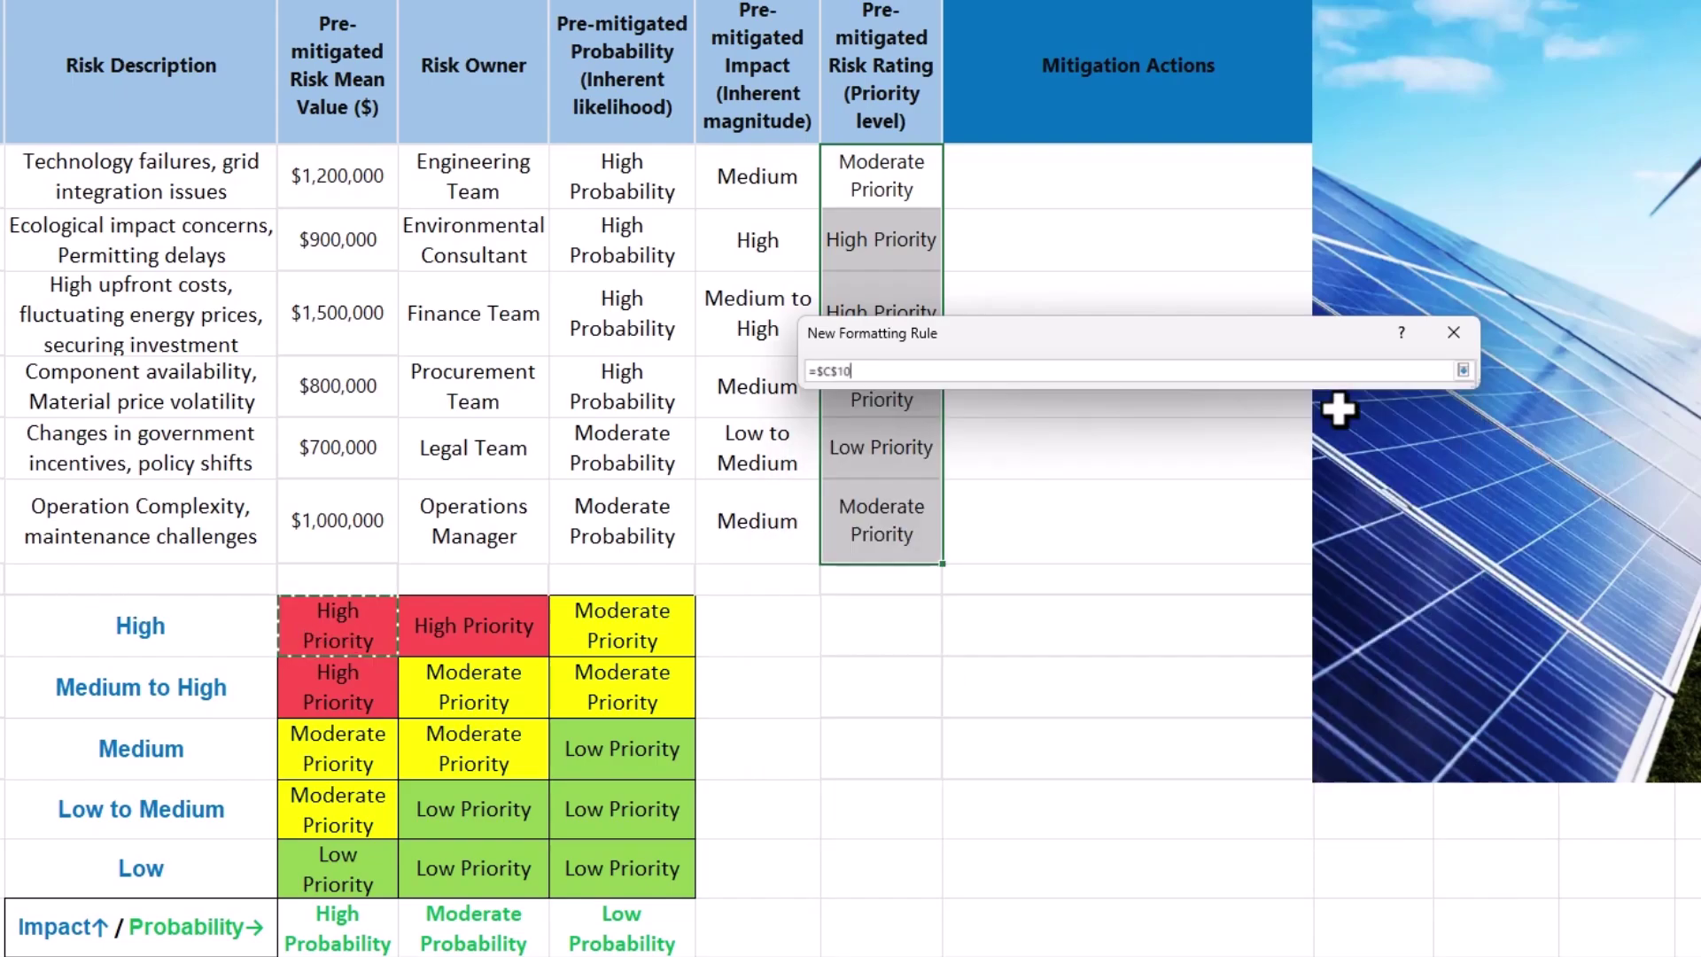
click(1469, 367)
- Give the High Priority rule a custom red fill matching the matrix and save the rule
click(1419, 711)
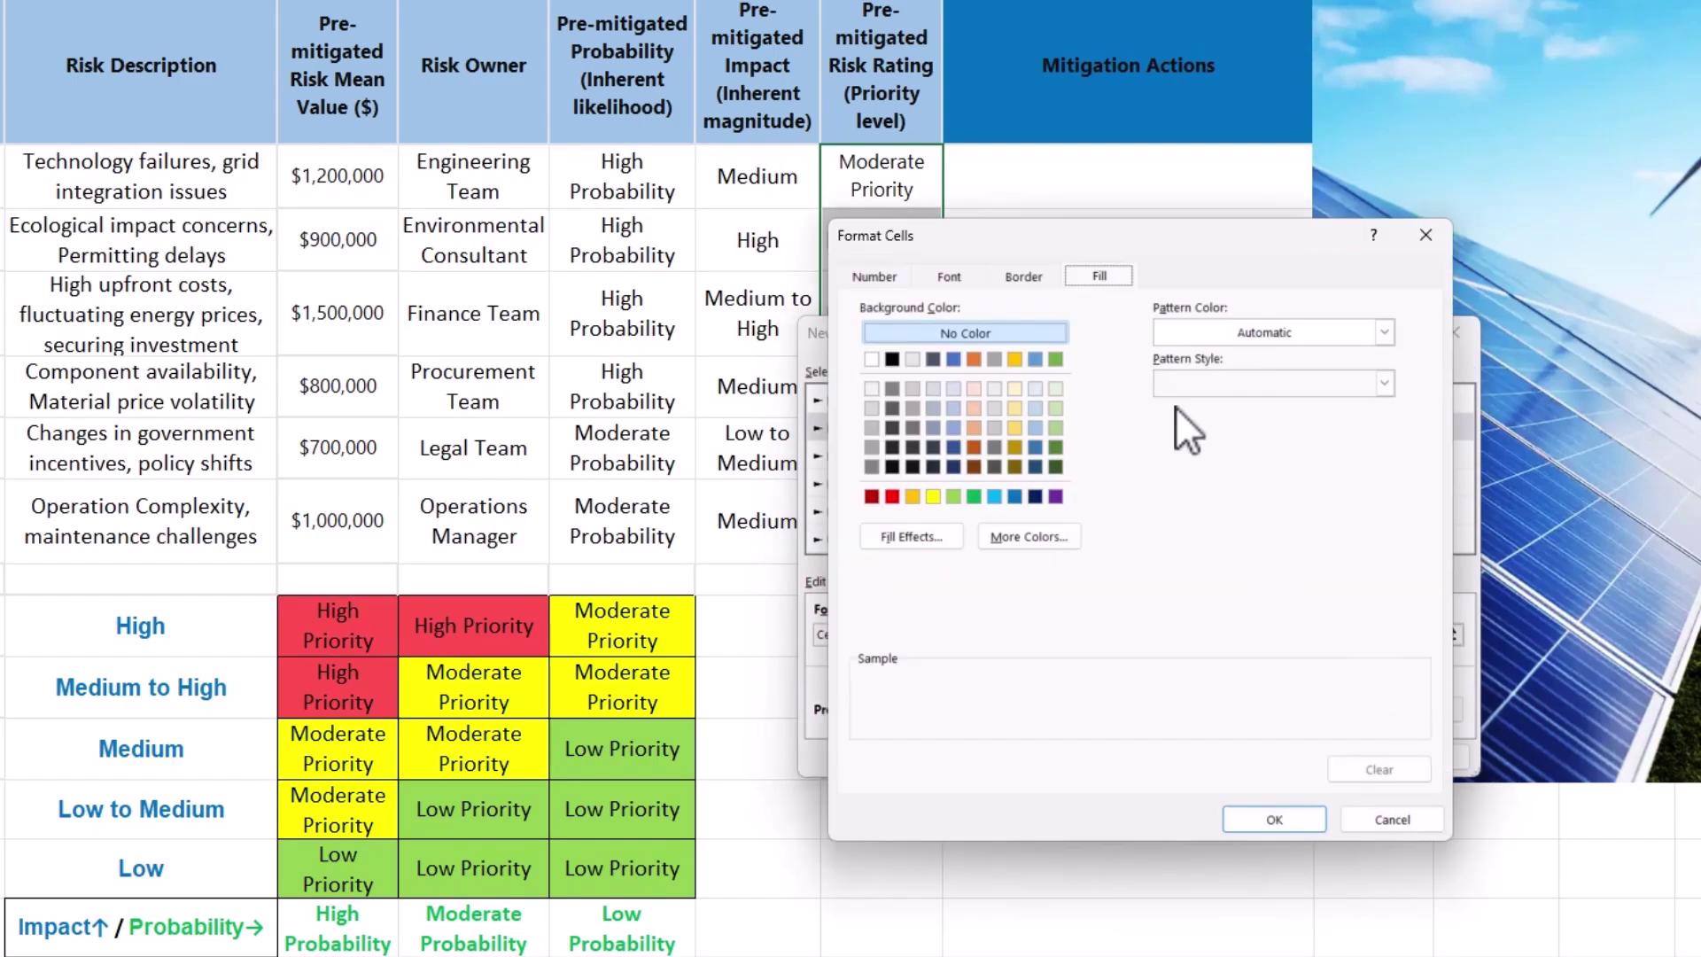
click(1033, 536)
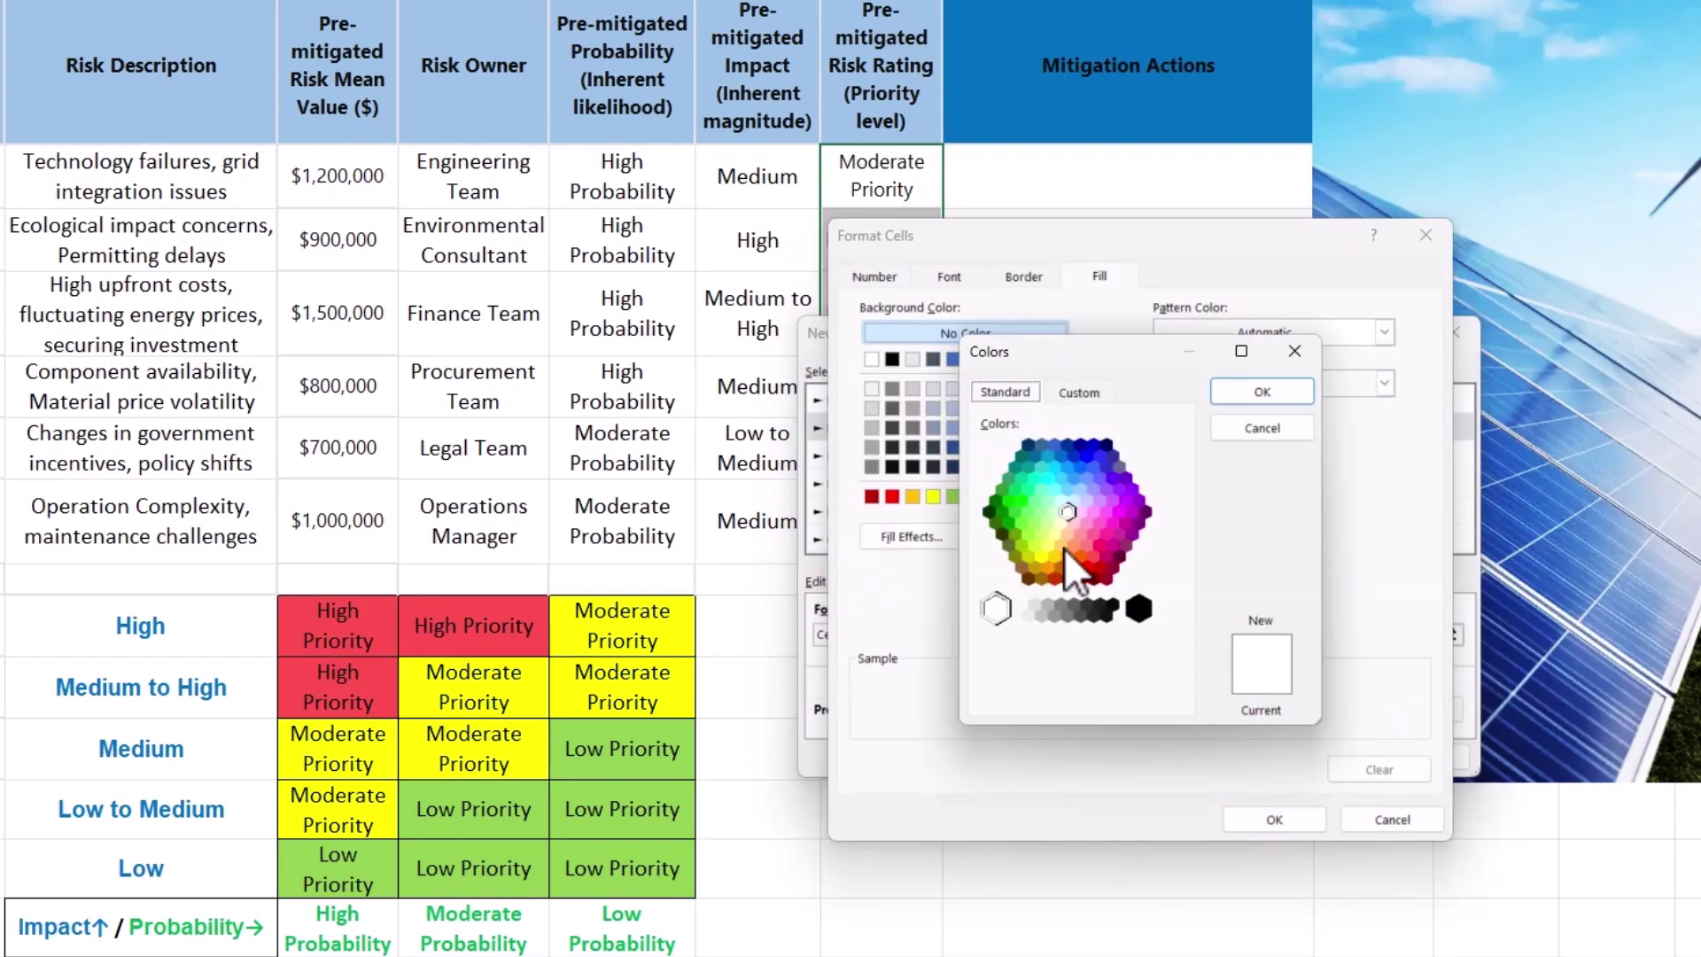
click(1097, 558)
click(1264, 388)
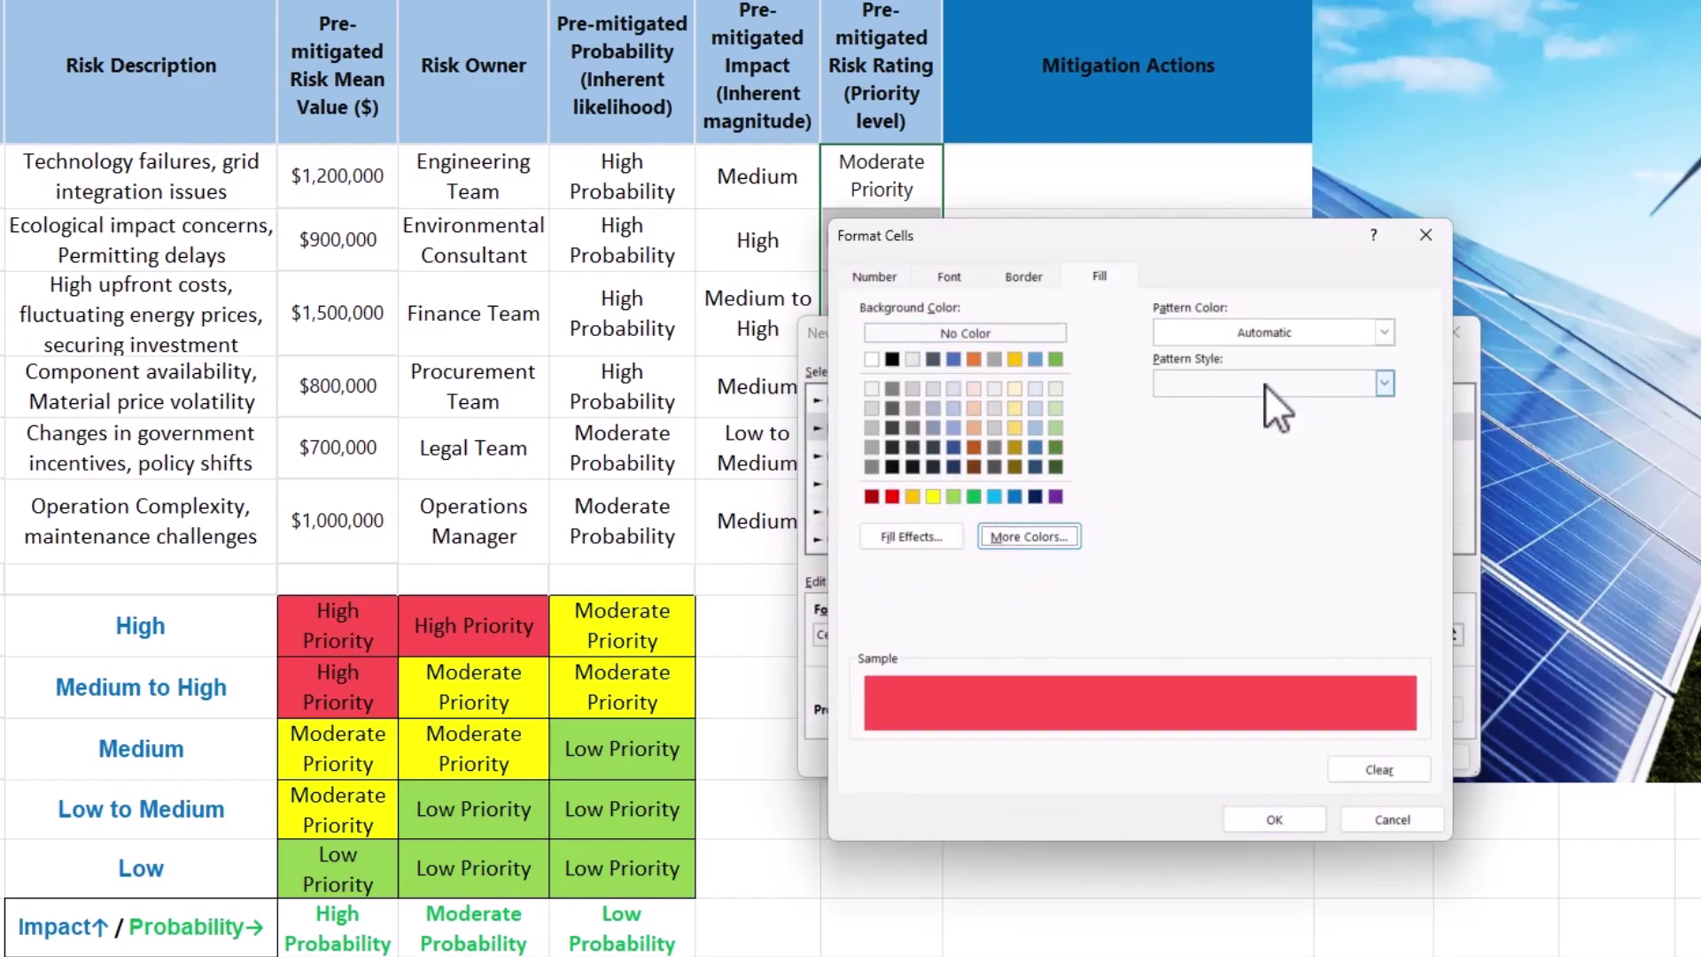
click(1306, 822)
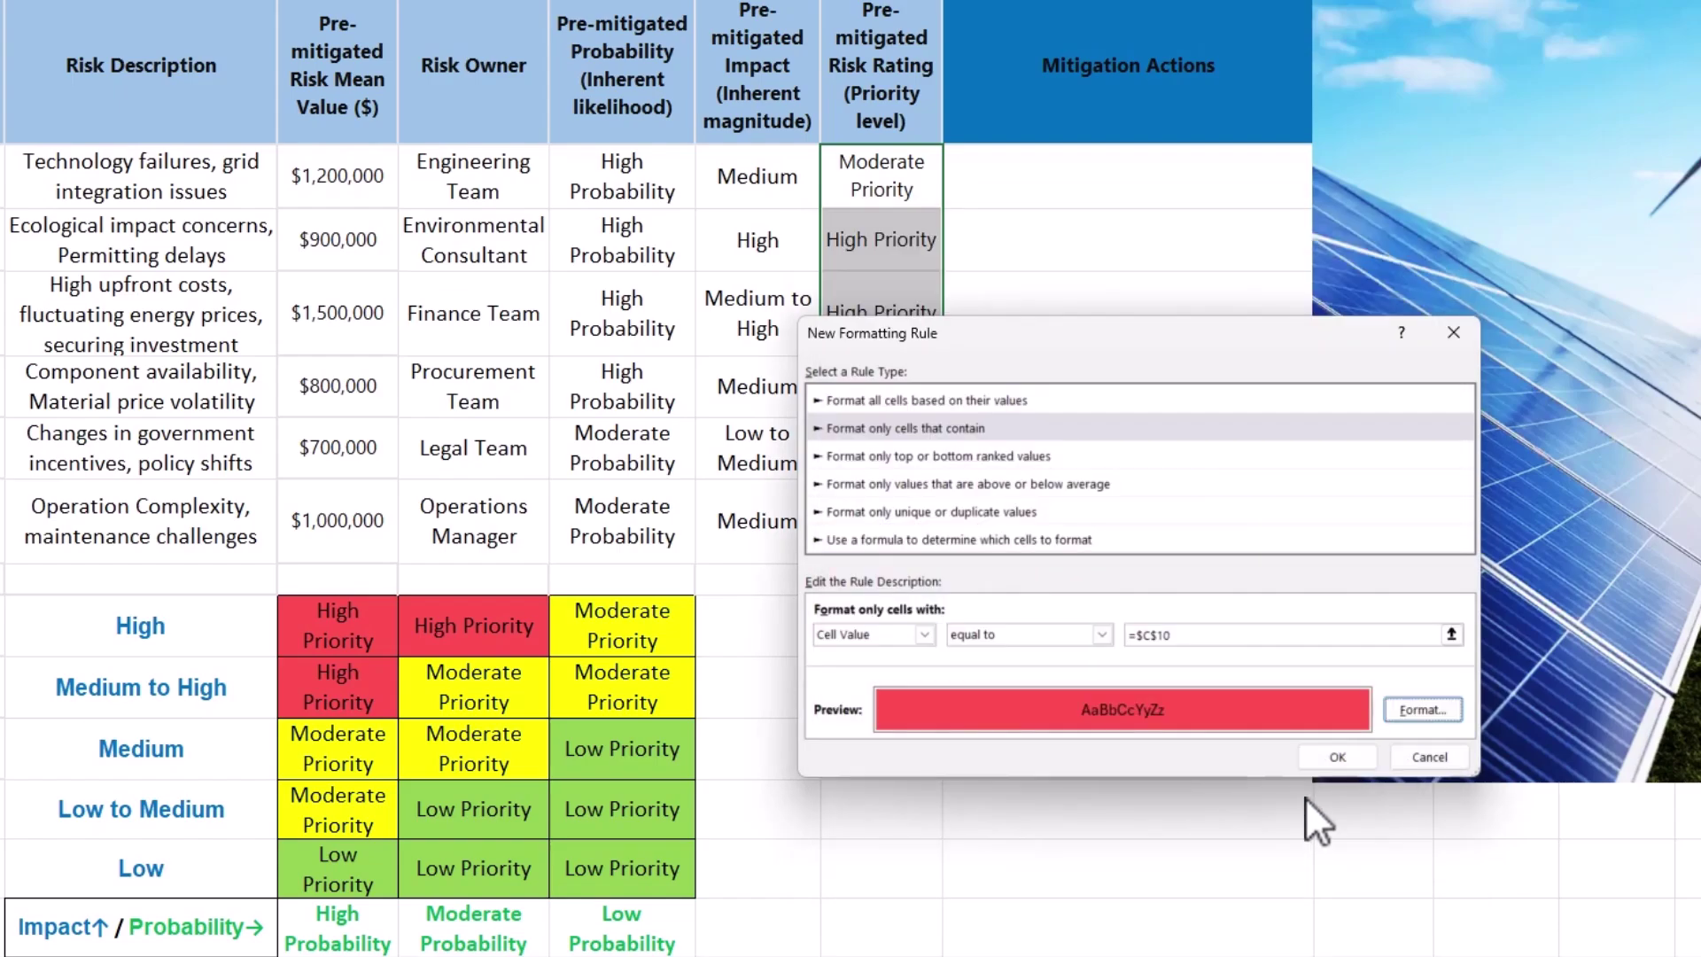
click(1319, 763)
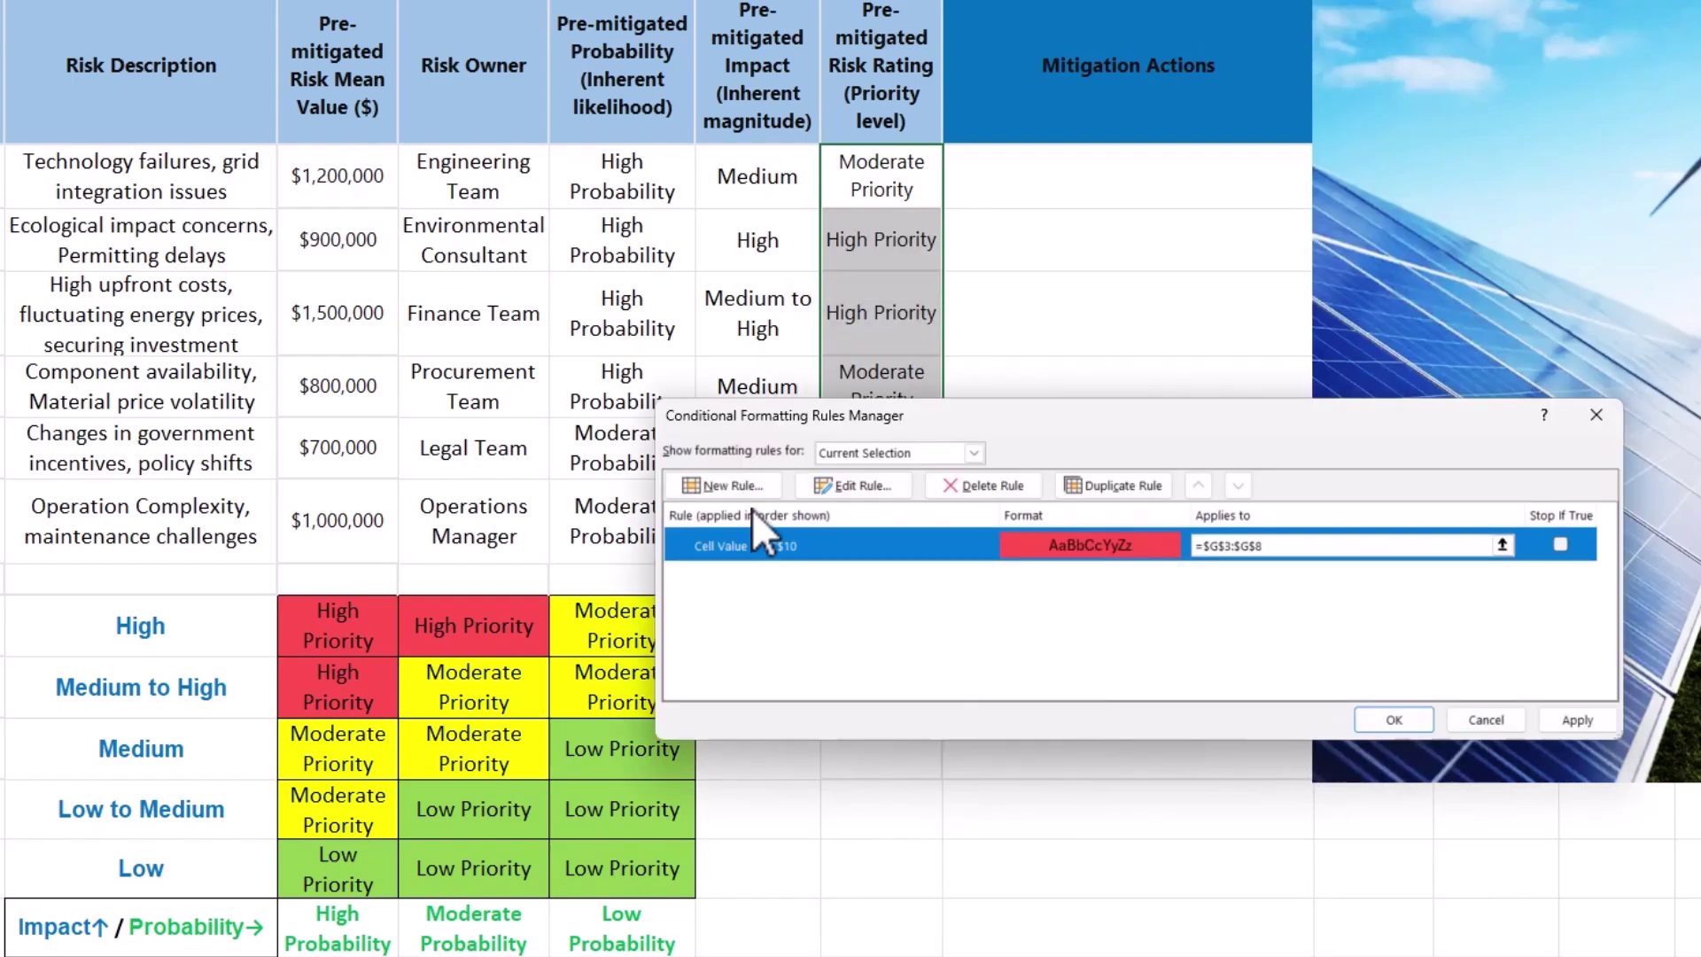
- Create a second rule that formats only cells with a value equal to =$E$10
click(747, 485)
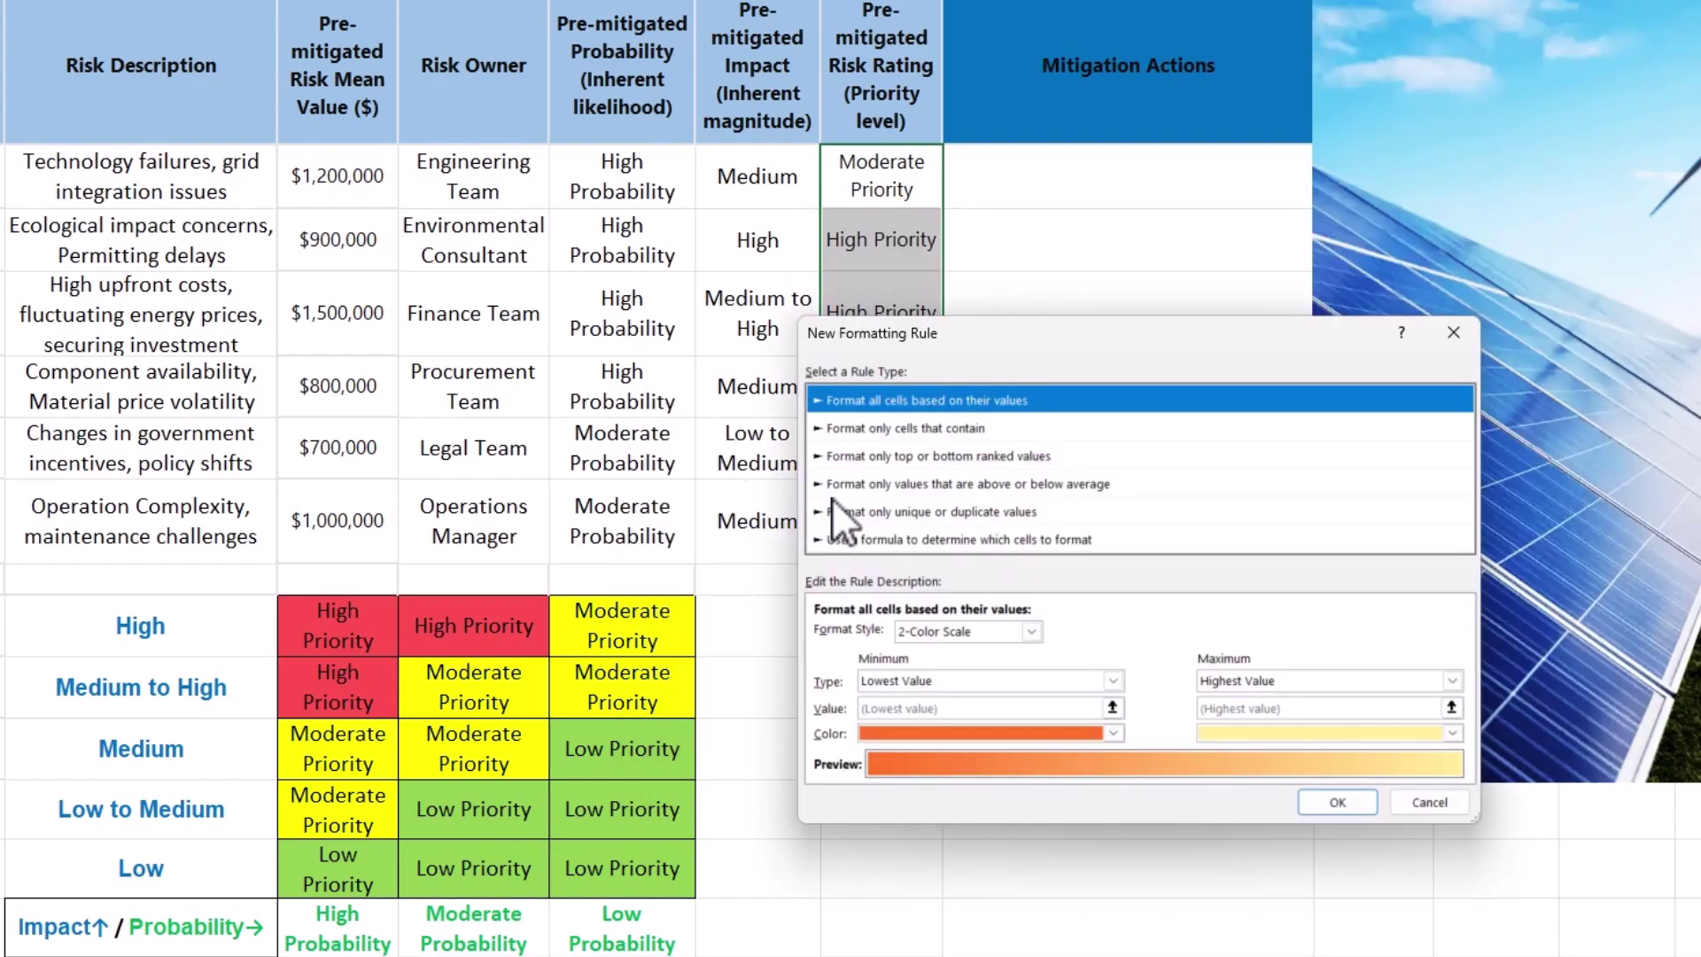
click(913, 427)
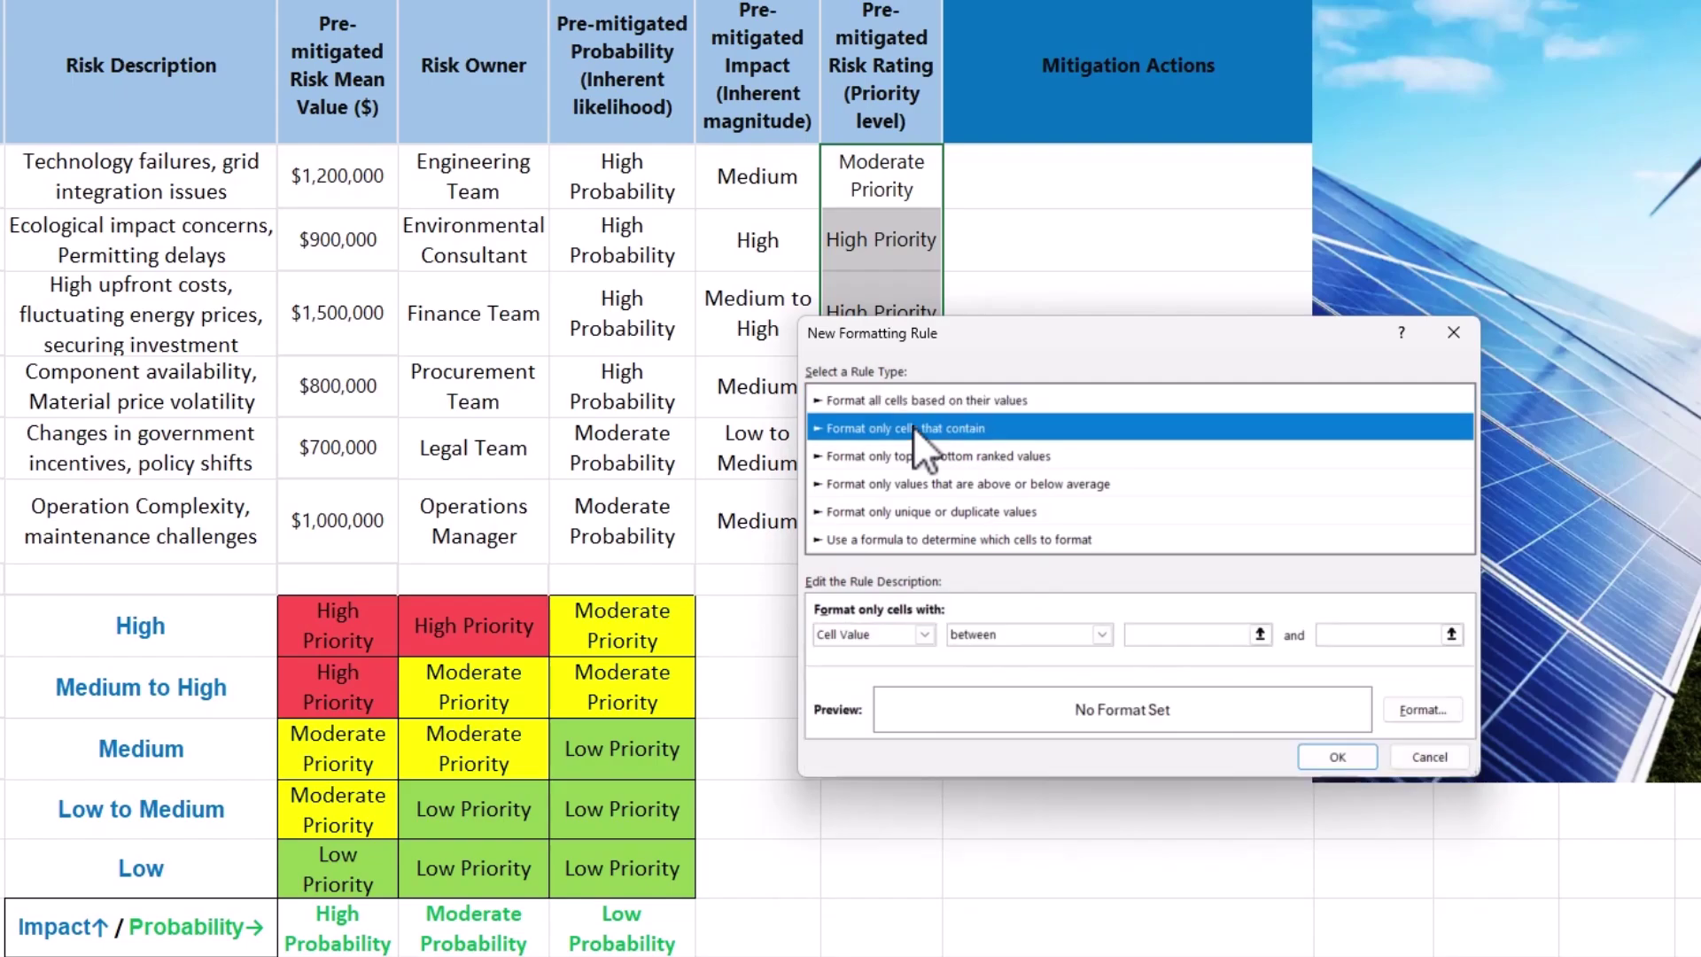
click(1100, 634)
click(1060, 685)
click(1454, 635)
click(622, 625)
click(1454, 367)
- Give the Moderate Priority rule a yellow fill and save the rule
click(1422, 709)
click(933, 496)
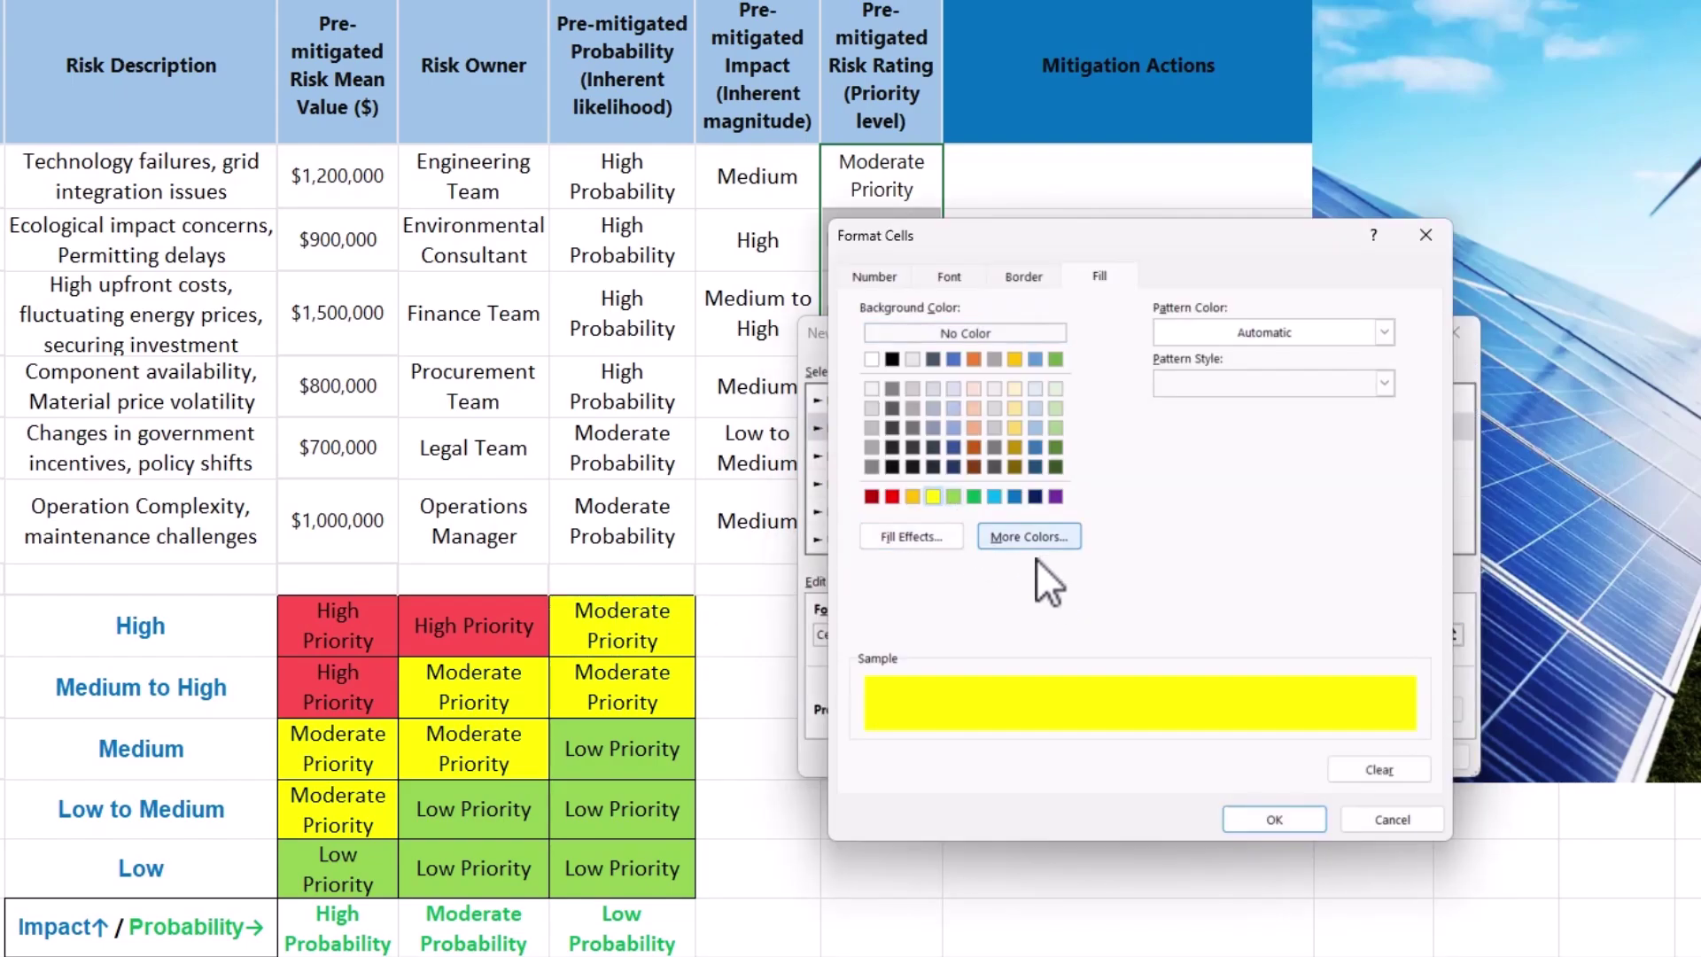
click(1274, 818)
click(1297, 821)
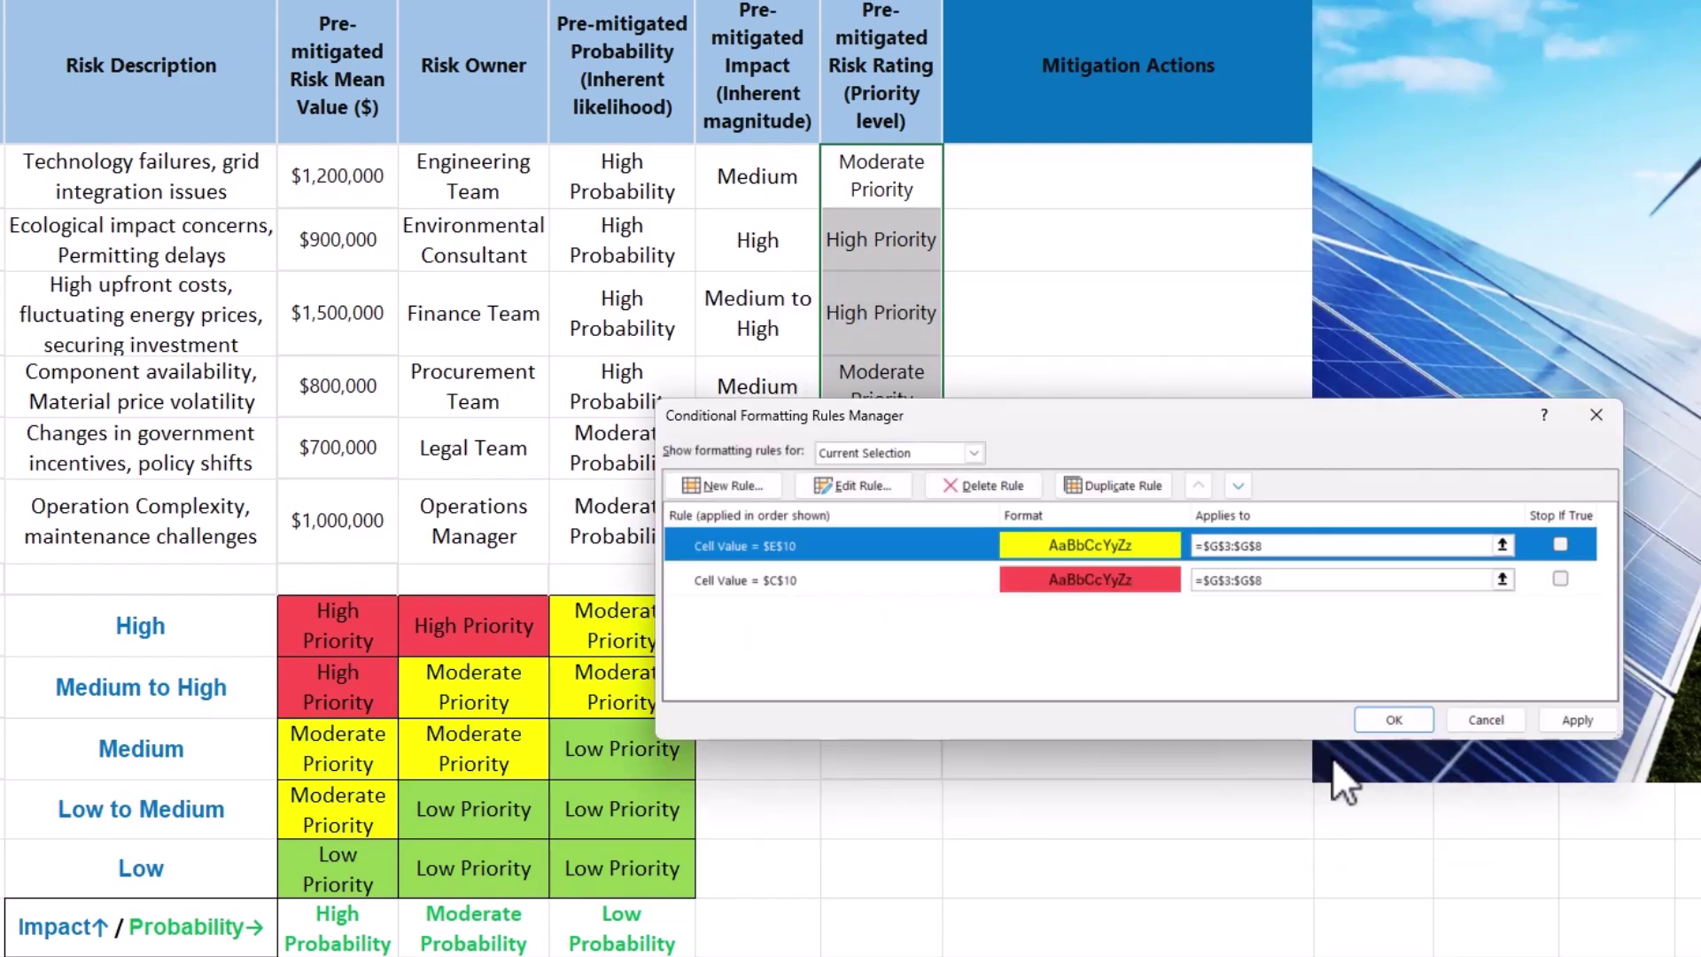
- Add a third rule with a light green fill for cells equal to =$E$12 and apply all rules to the ratings
click(753, 491)
click(622, 749)
click(1463, 371)
click(1454, 636)
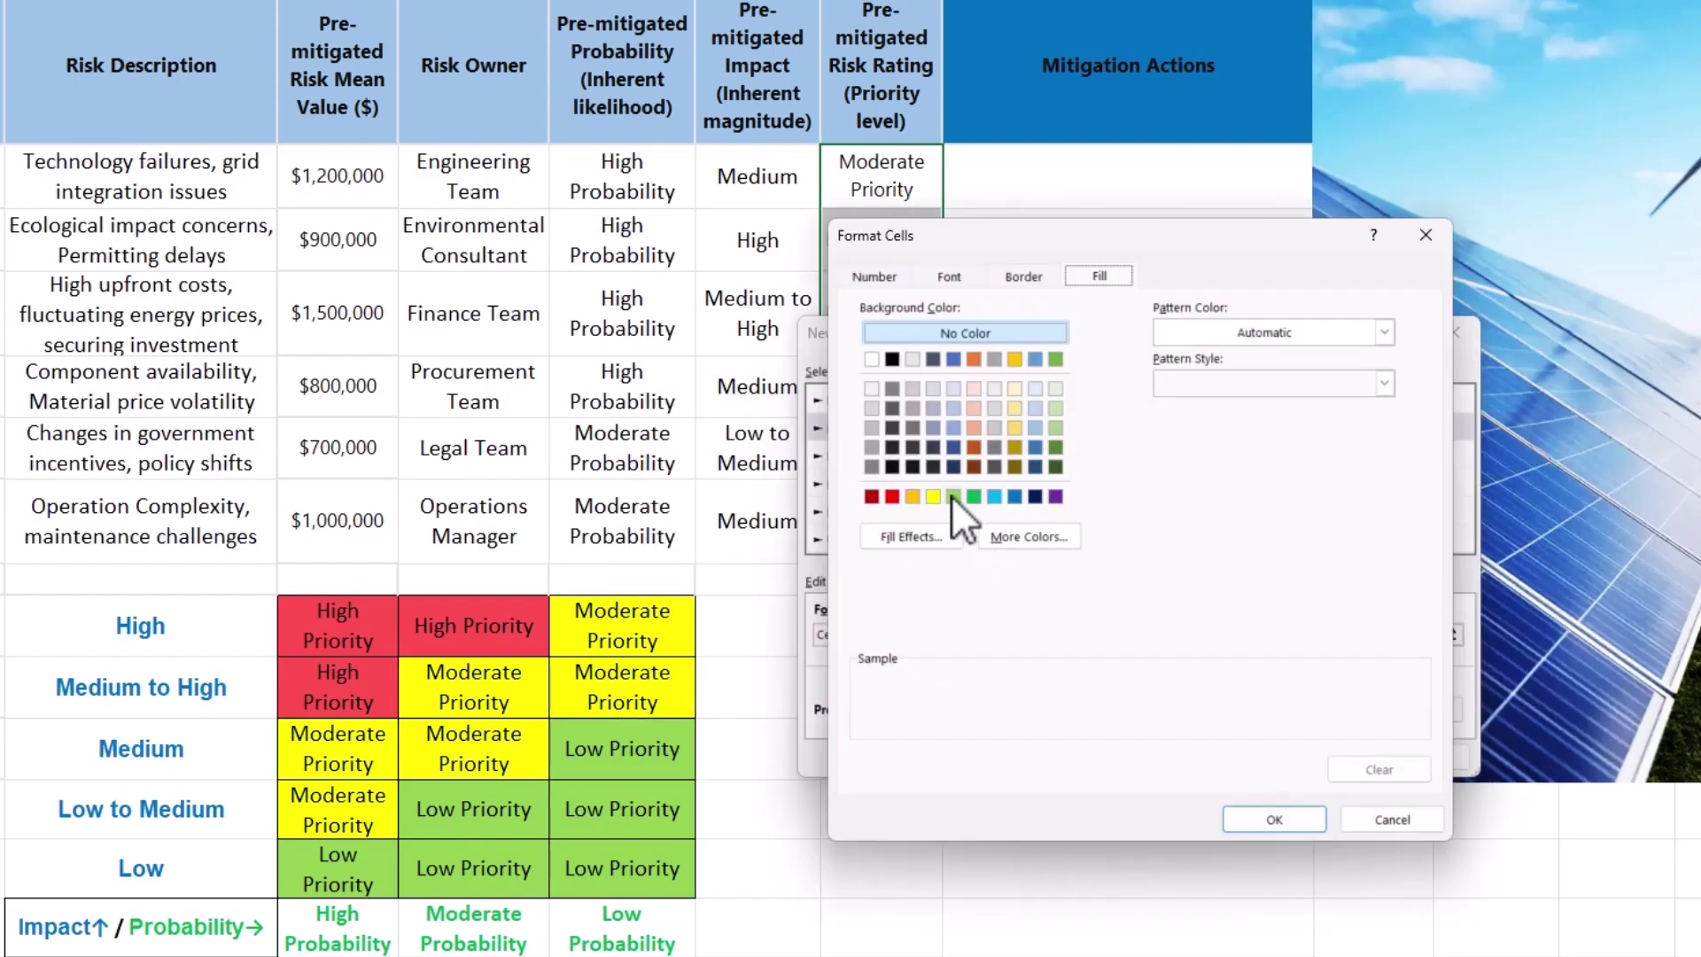
click(953, 497)
click(1237, 814)
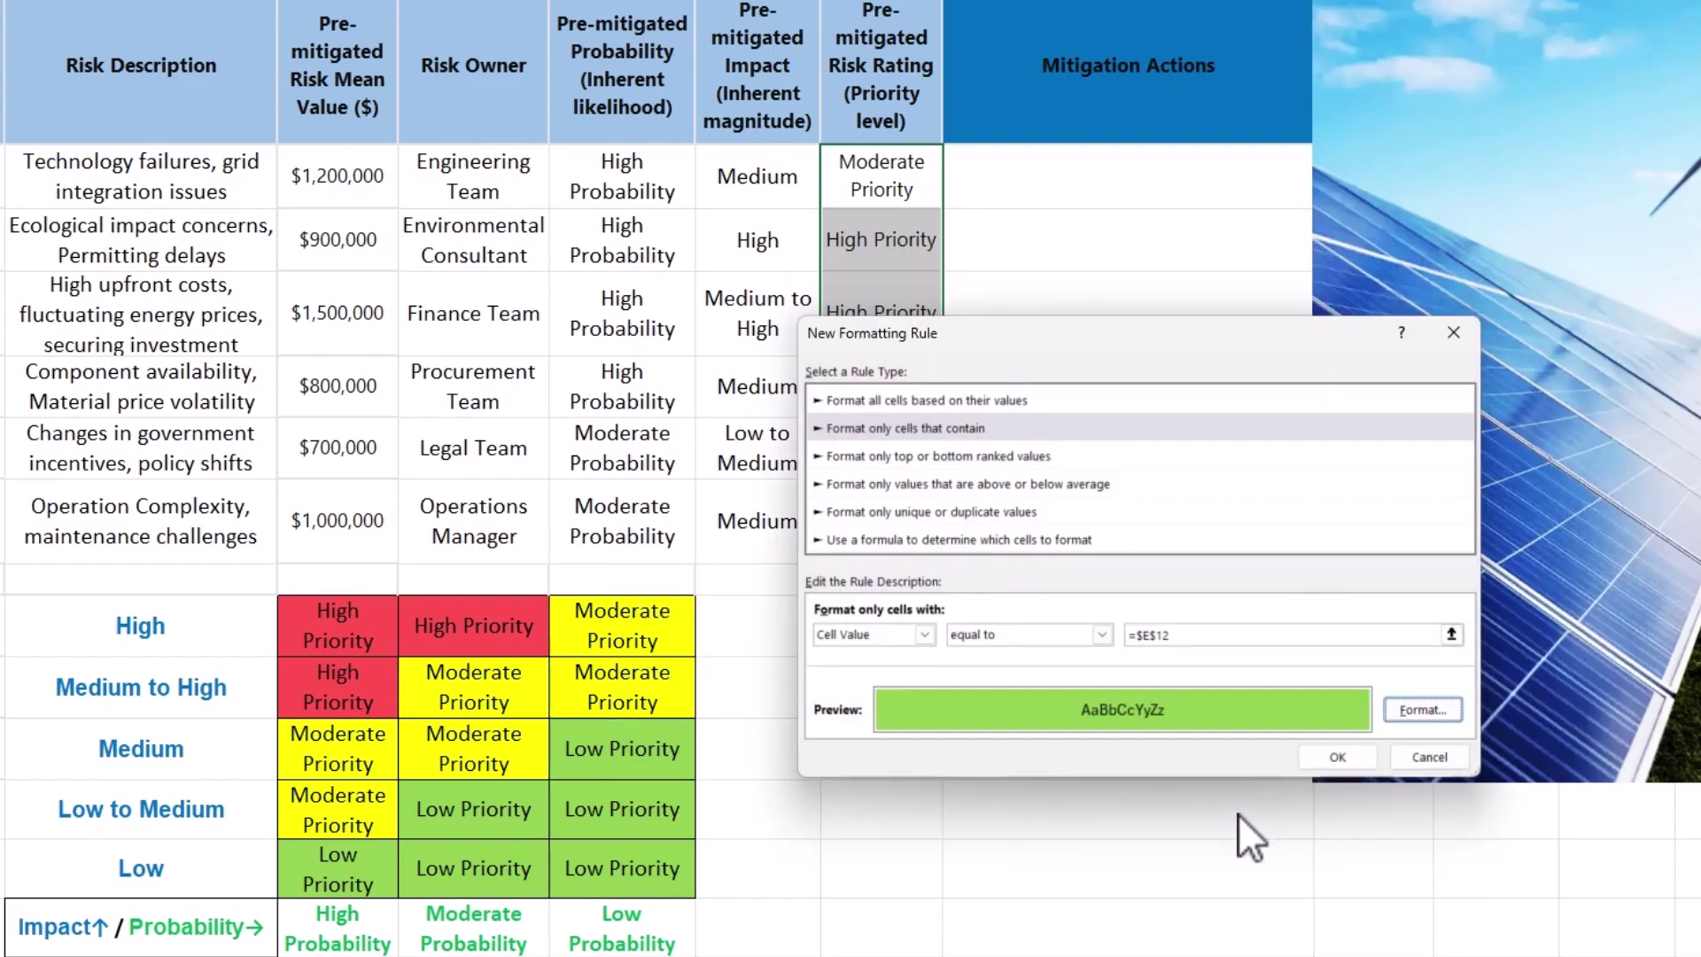
click(1347, 758)
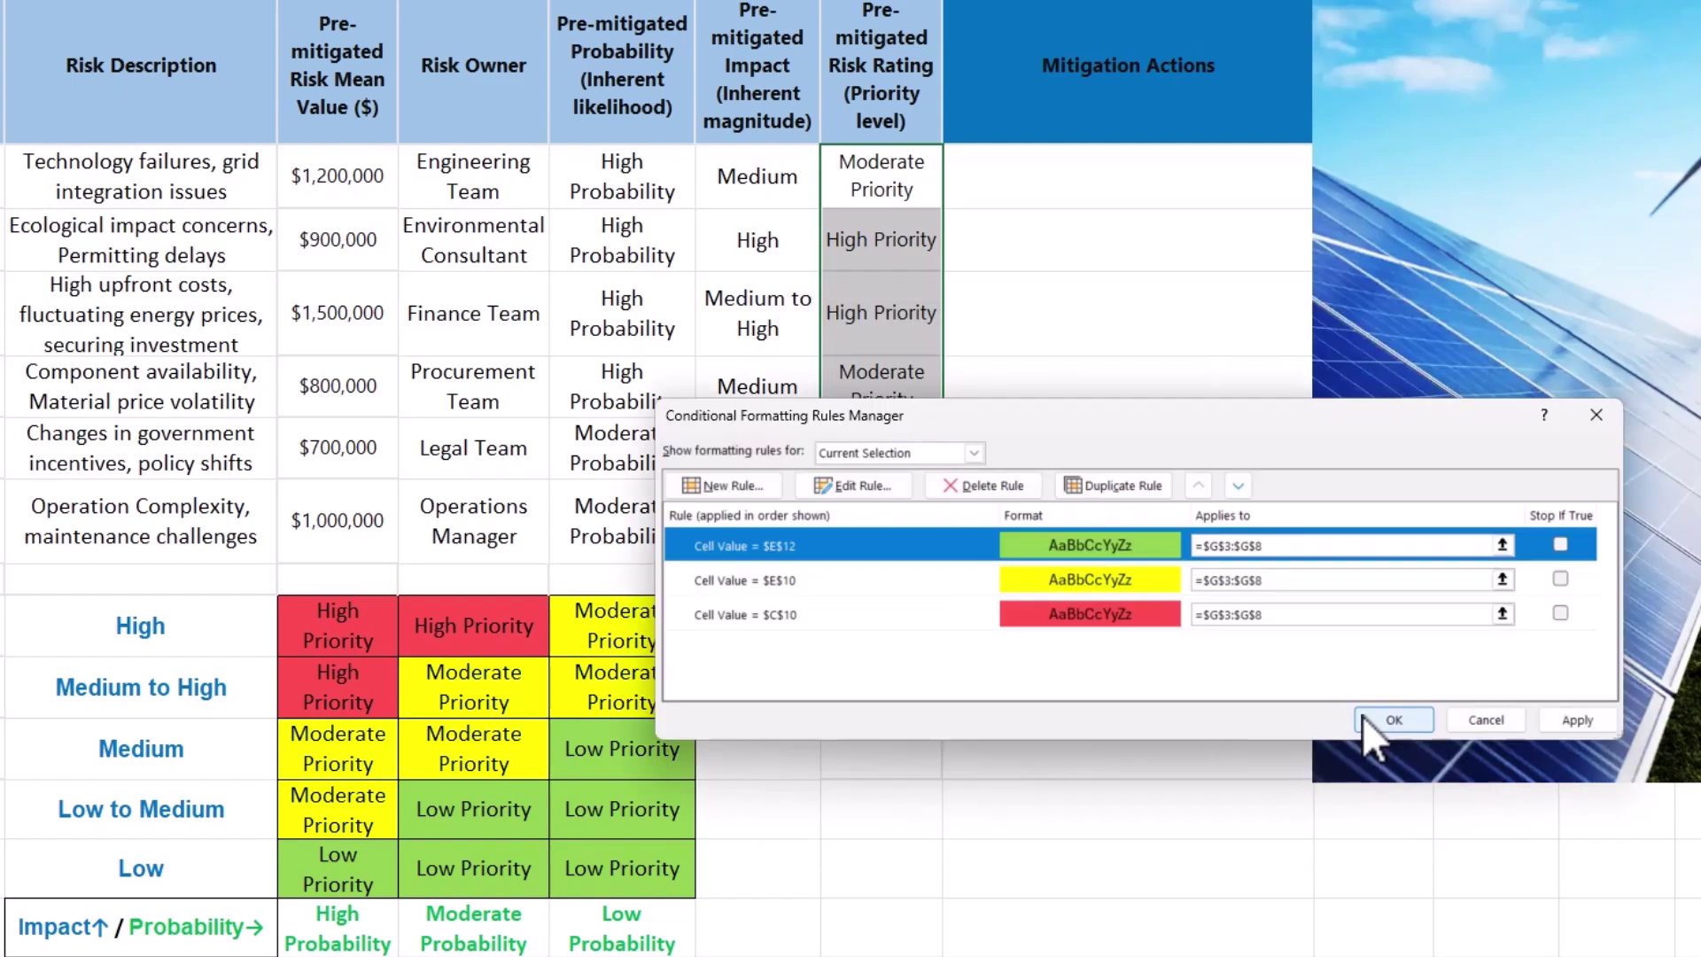
click(1363, 715)
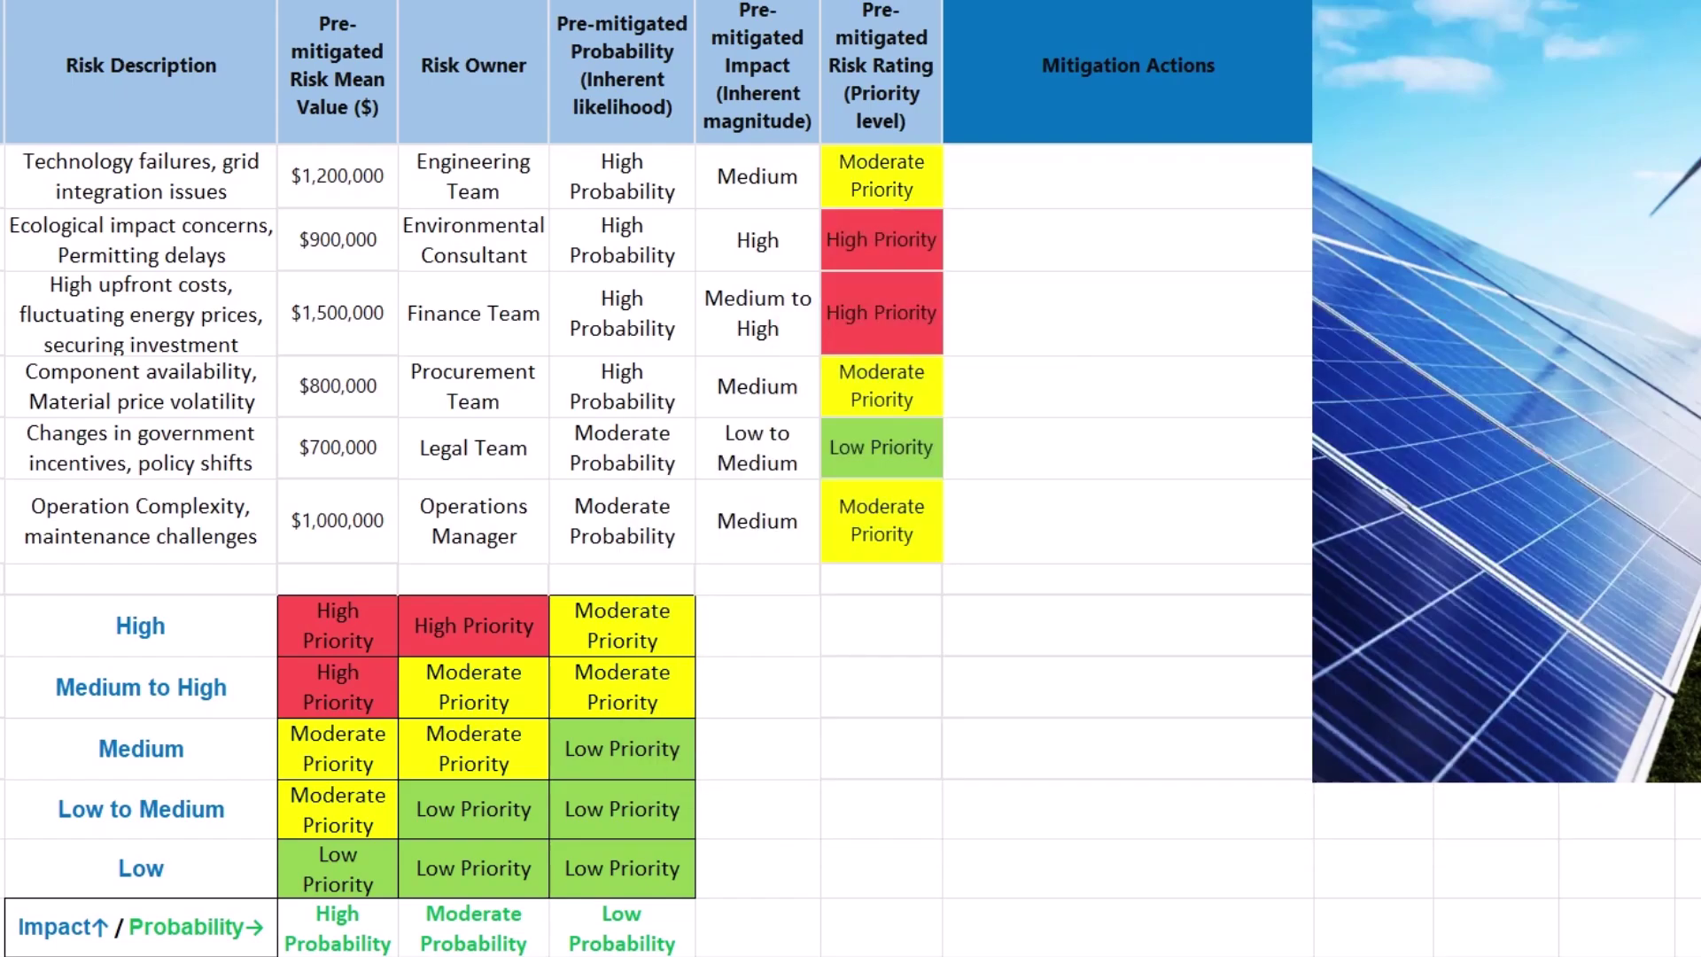
- Change the pre-mitigated impact of risk 5 to Medium to High
click(749, 453)
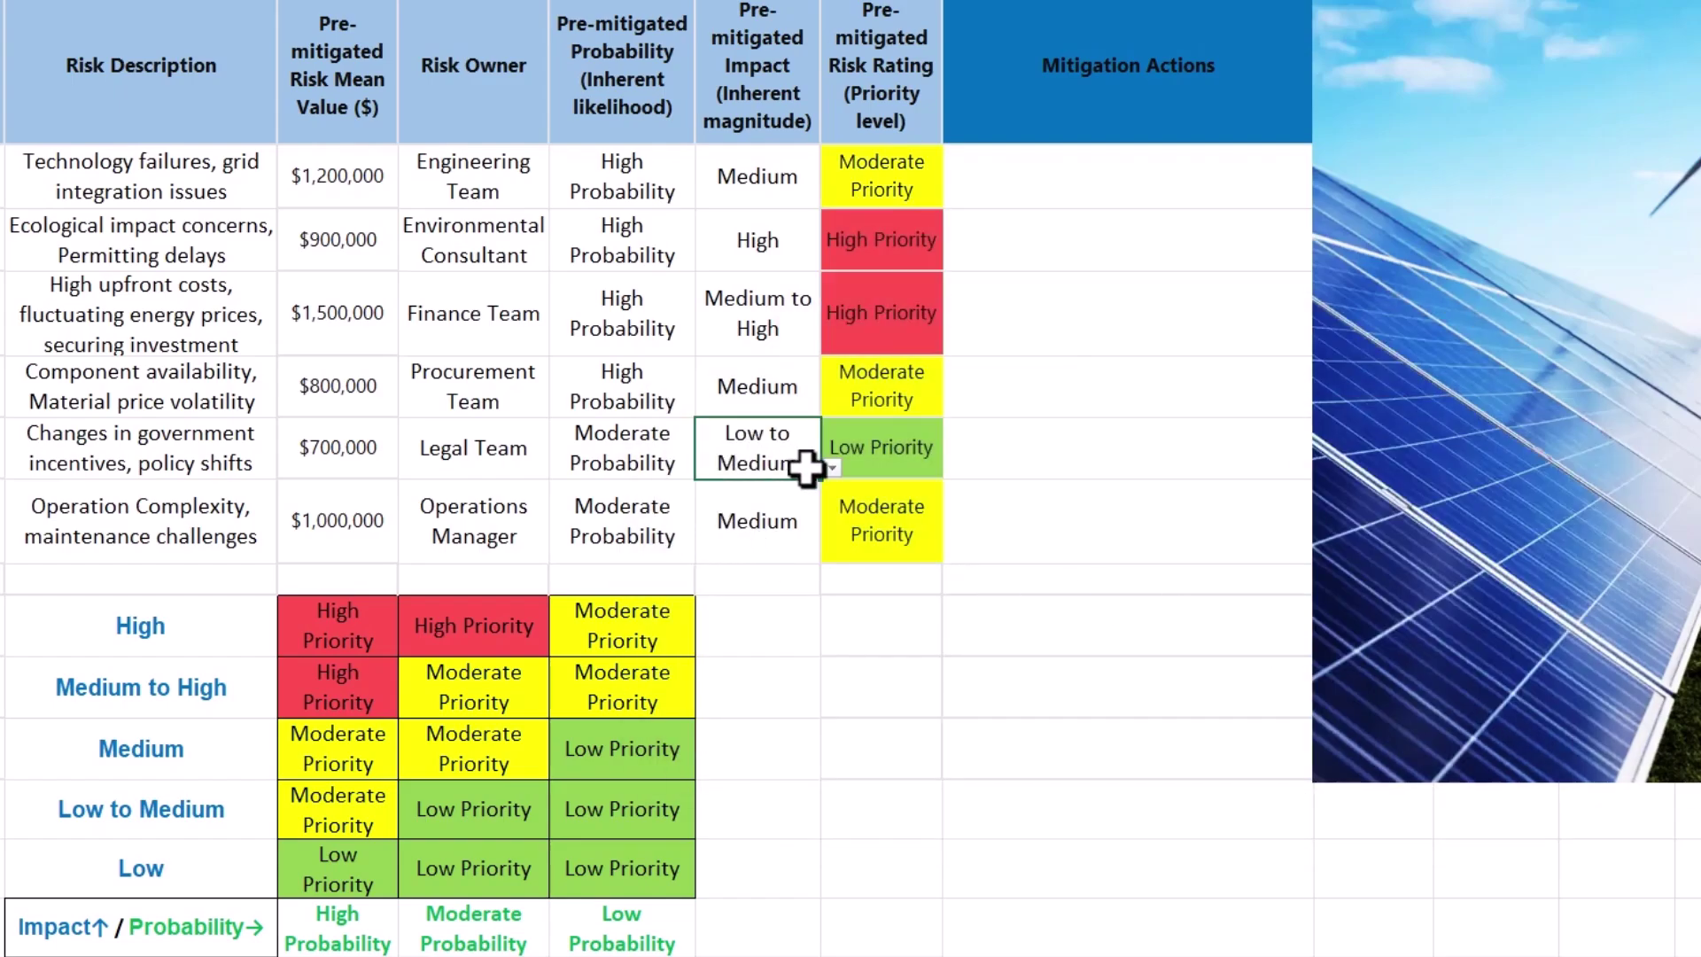
click(833, 469)
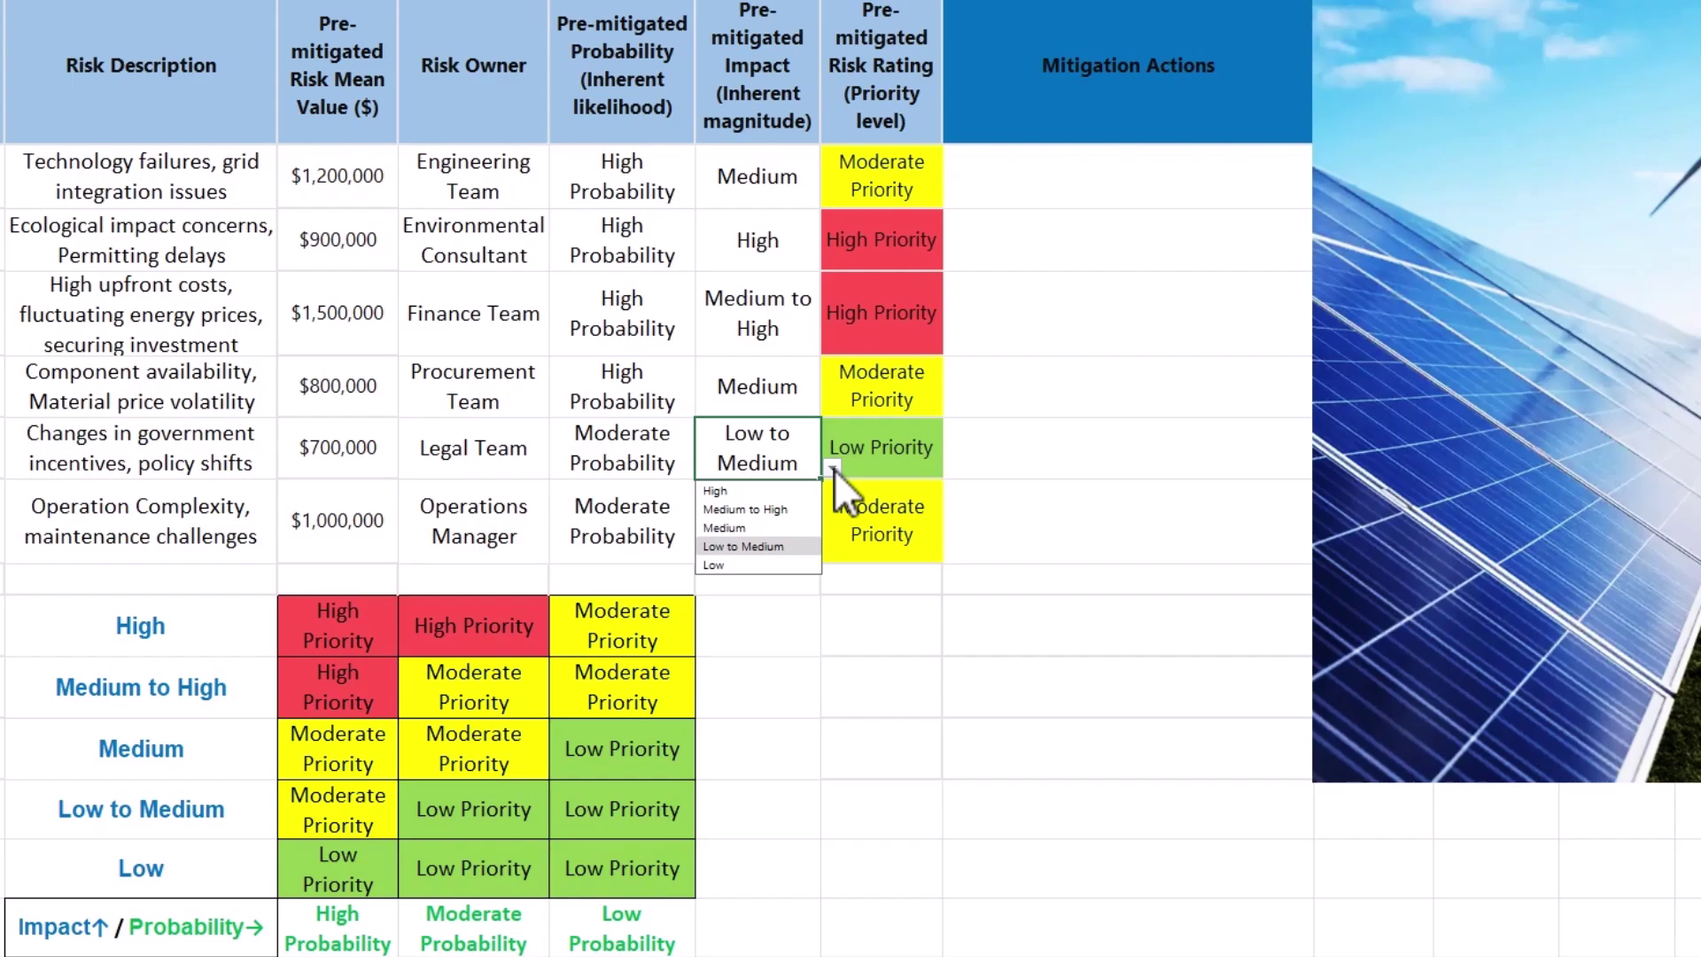
click(805, 505)
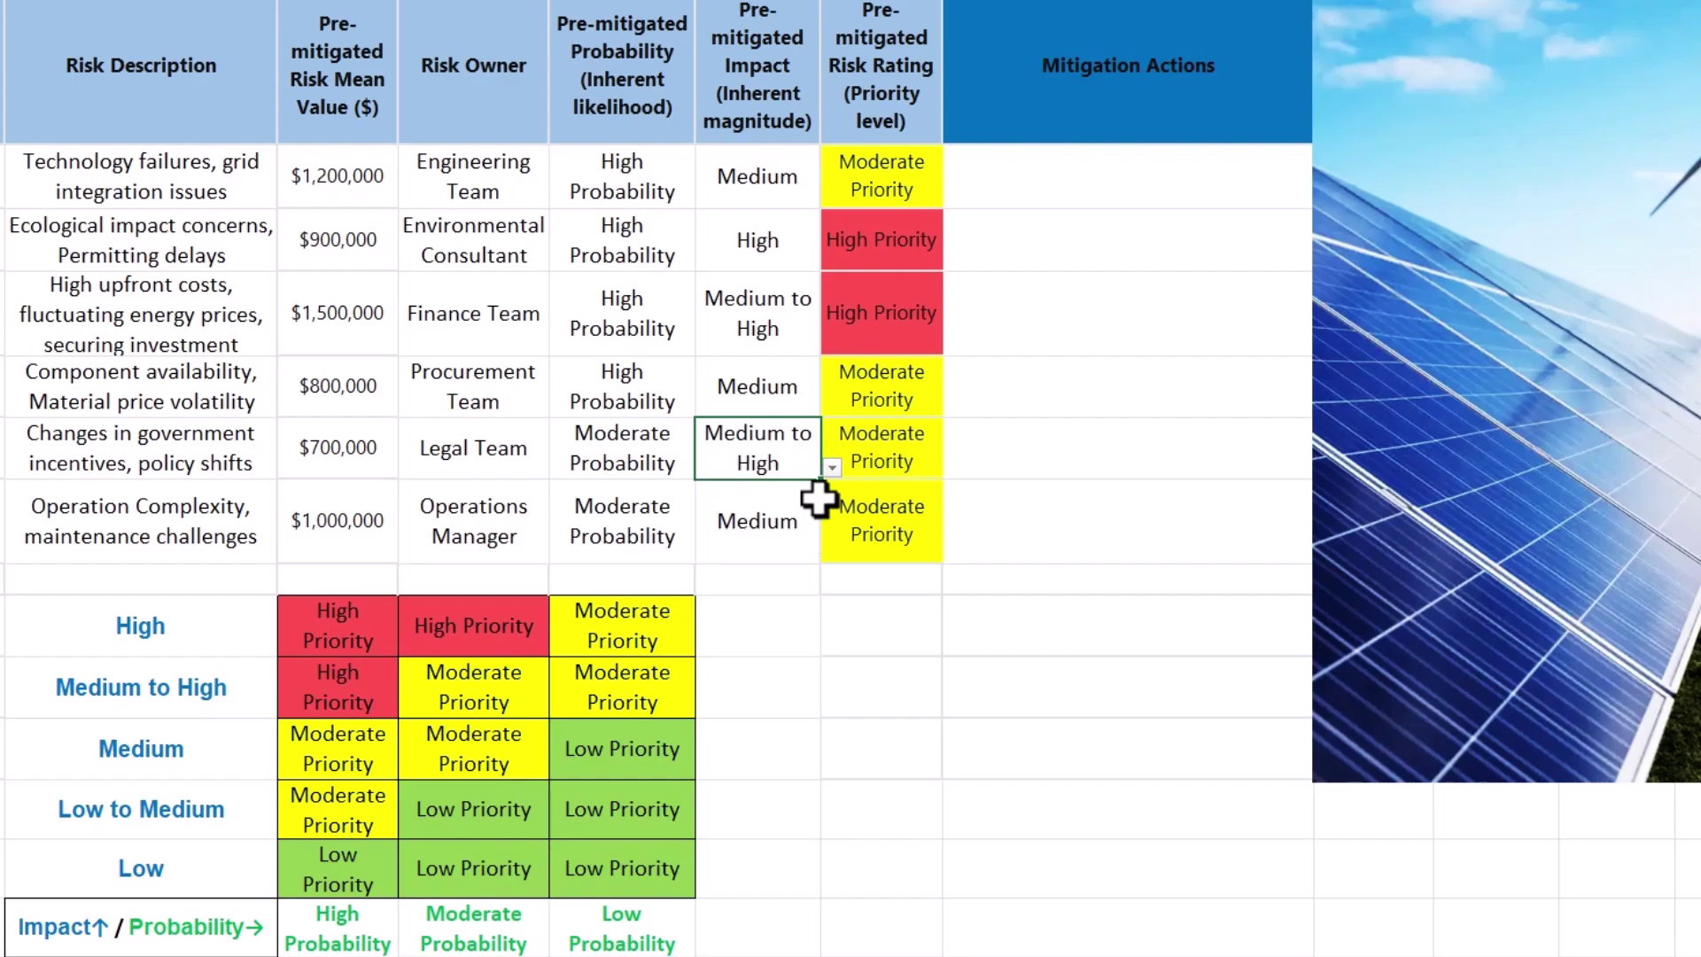
- Change the pre-mitigated impact of risk 5 to Low to Medium
click(833, 469)
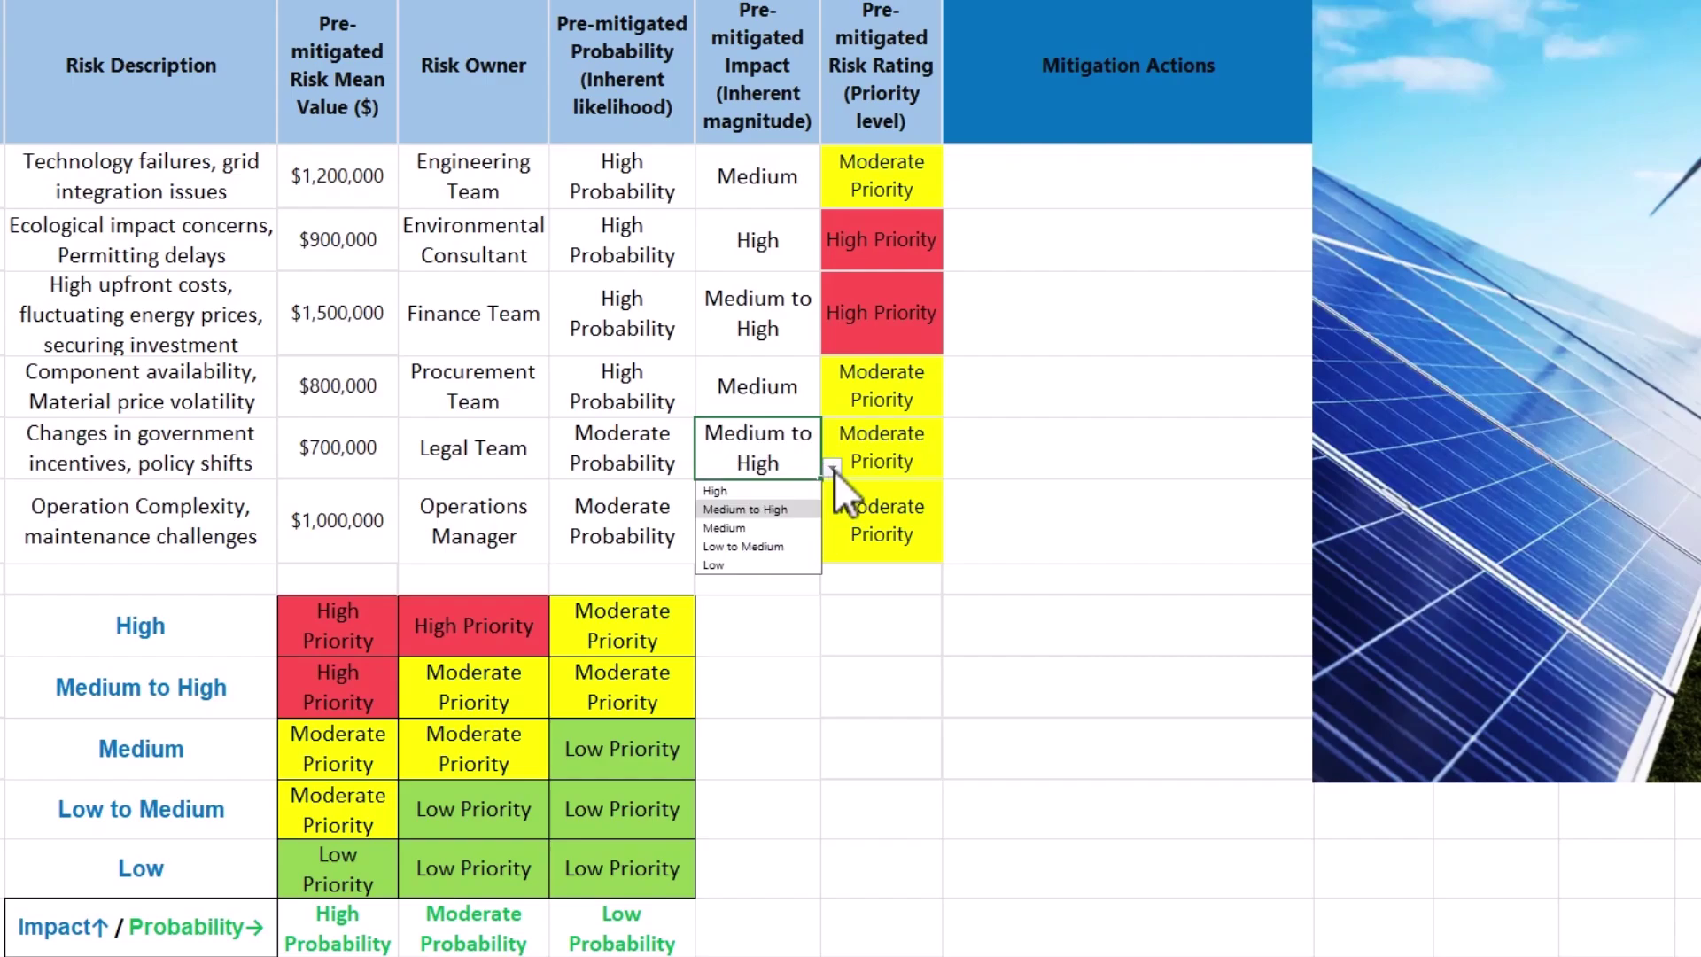
click(794, 544)
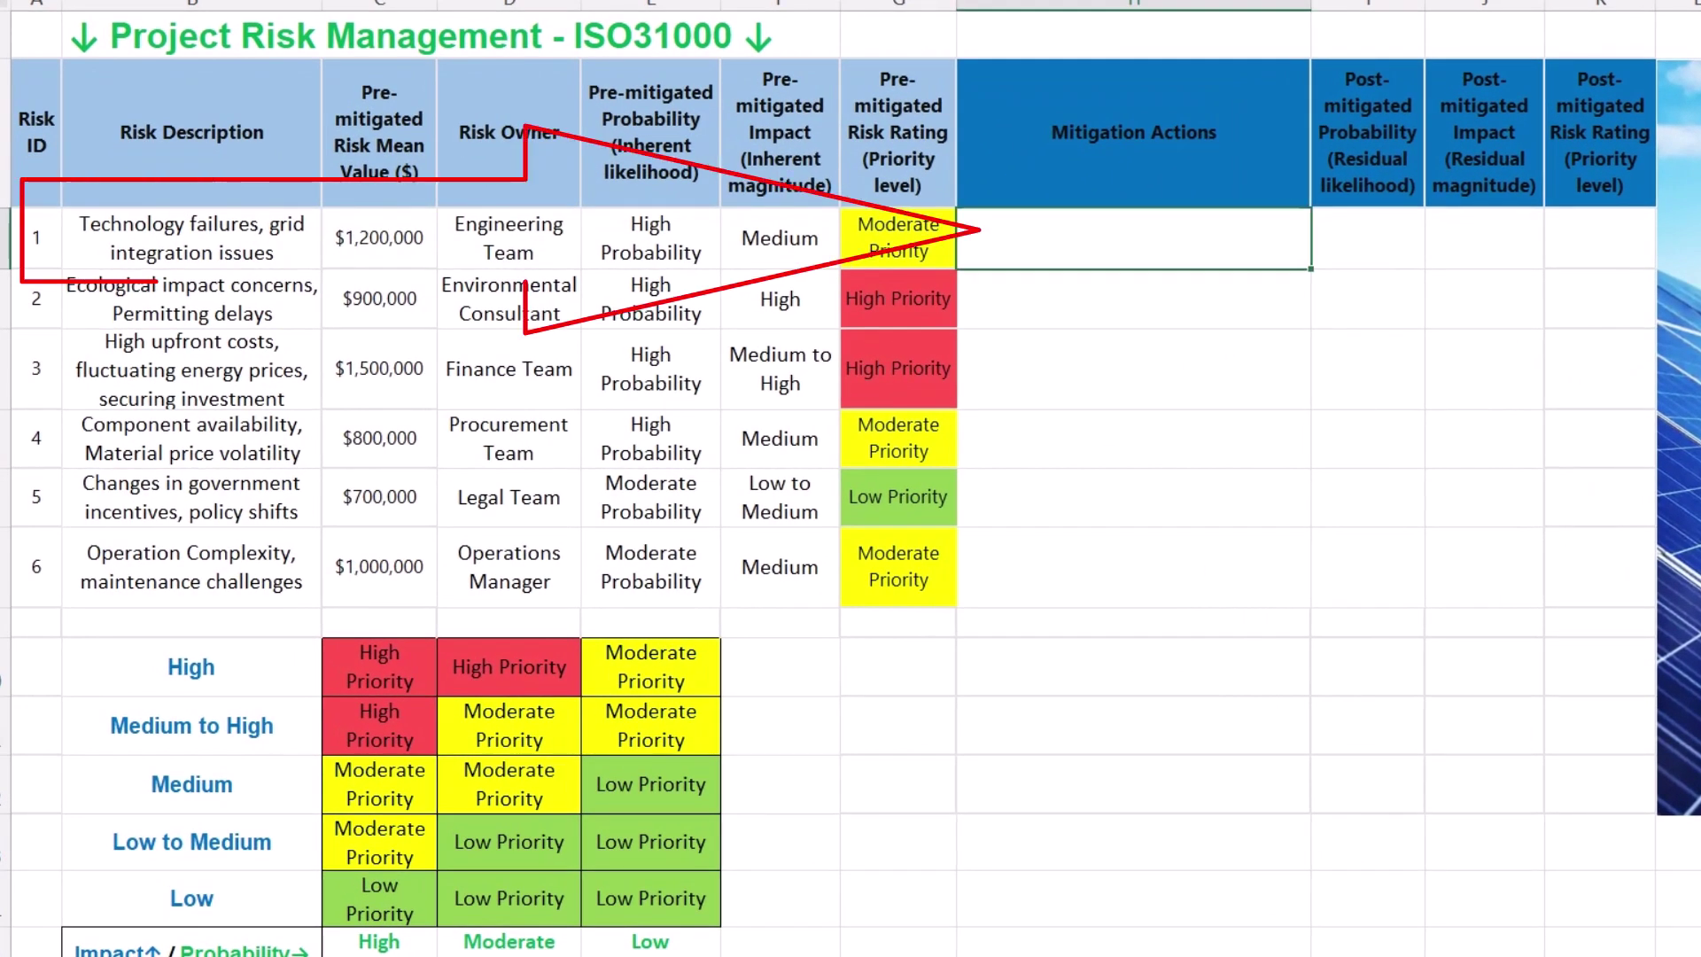
- Enter the mitigation actions "Backup systems, regular testing, advanced forecasting models" for risk 1 and "Early environmental studies, regulatory compliance, adaptive design" for risk 2
text(Backup systems, regular testing, advanced forecasting models)
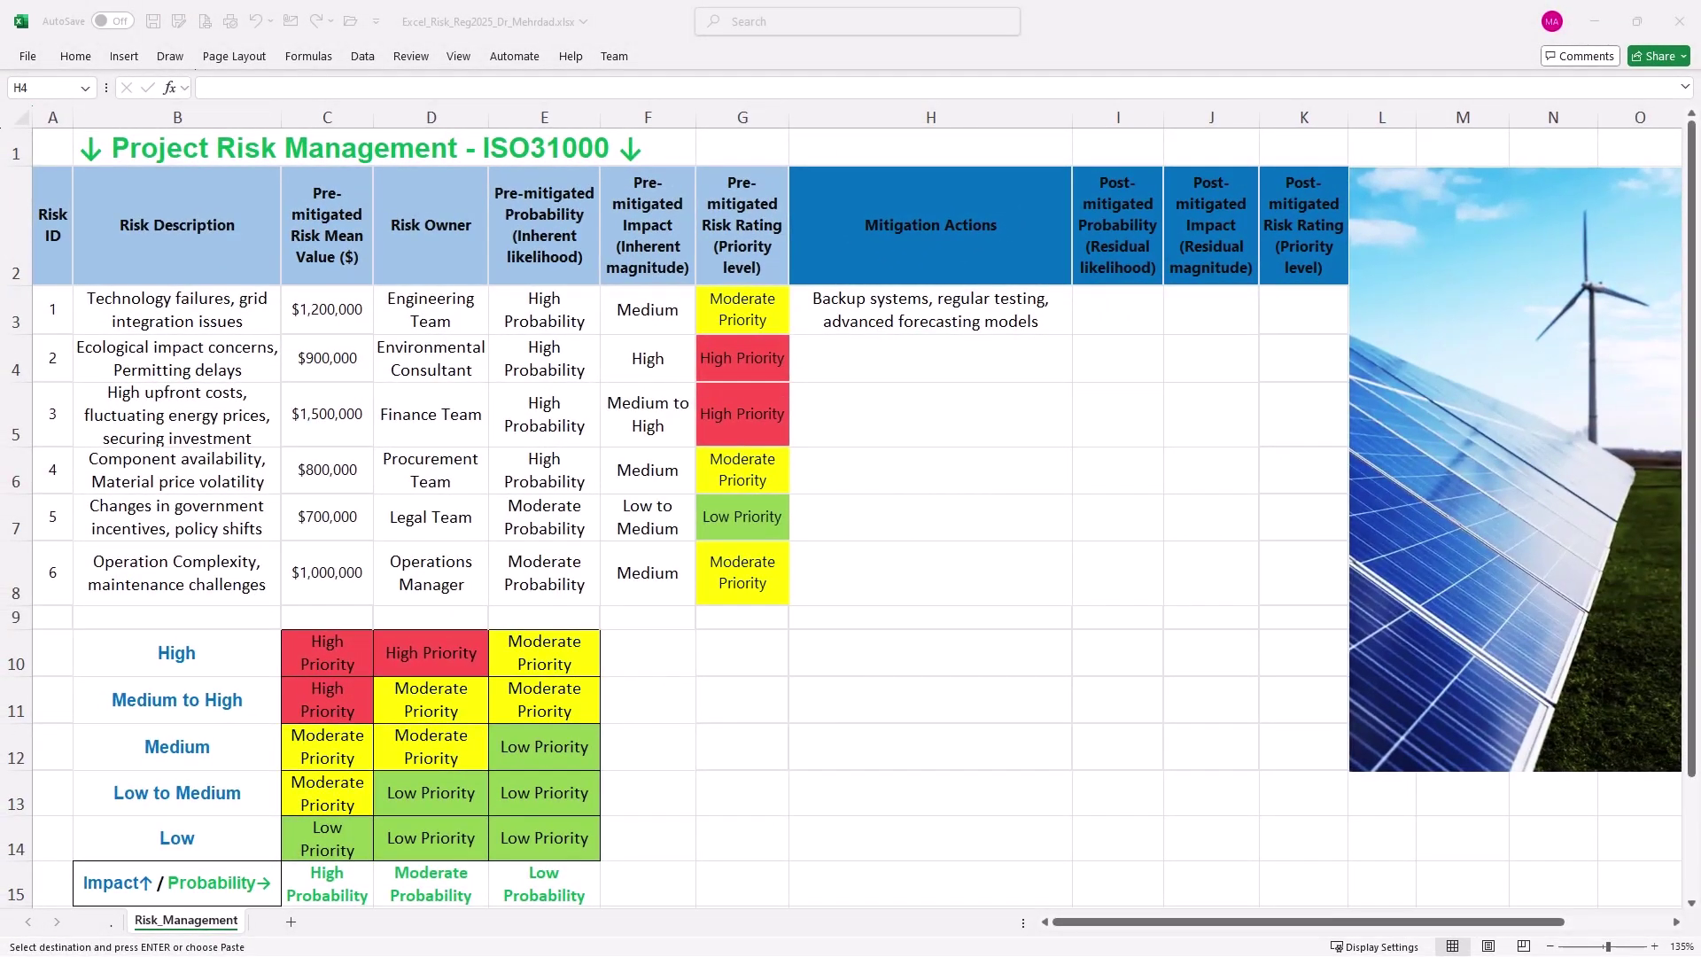
click(979, 372)
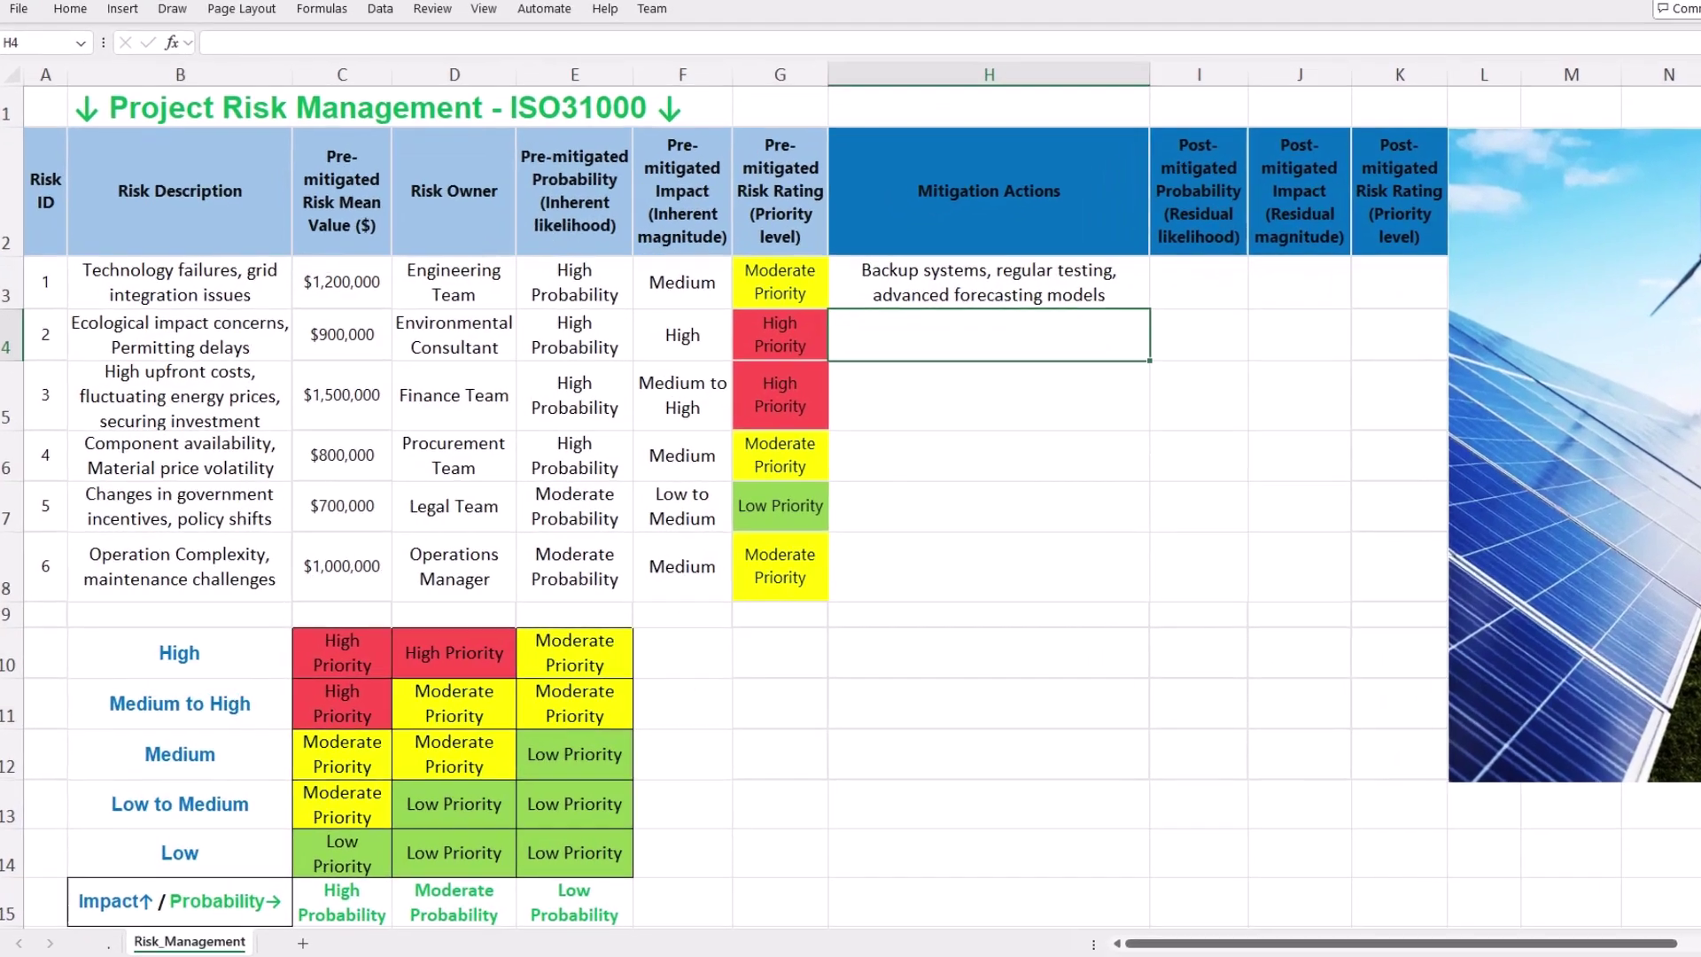
text(Early environmental studies, regulatory compliance, adaptive design)
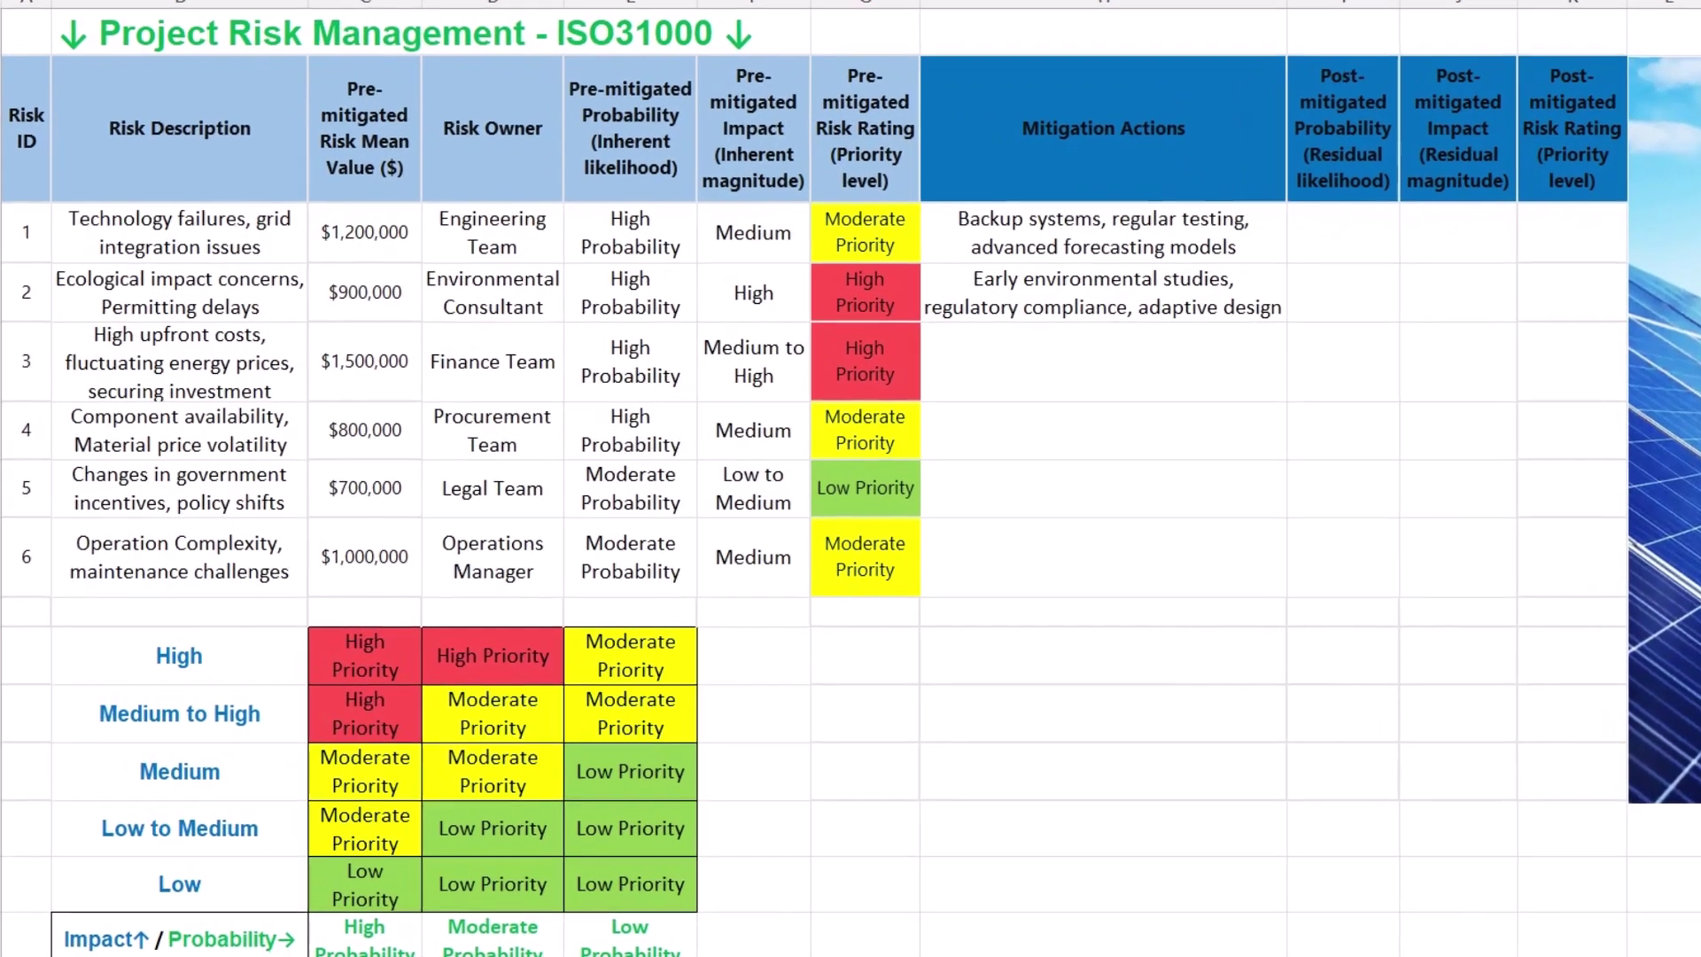
- Enter the mitigation actions "Long-term contracts, diversified revenue streams, financial hedging" for risk 3 and "Multiple suppliers, buffer stock, alternative logistics routes" for risk 4
key(Down)
text(Long-term contracts, diversified revenue streams, financial hedging)
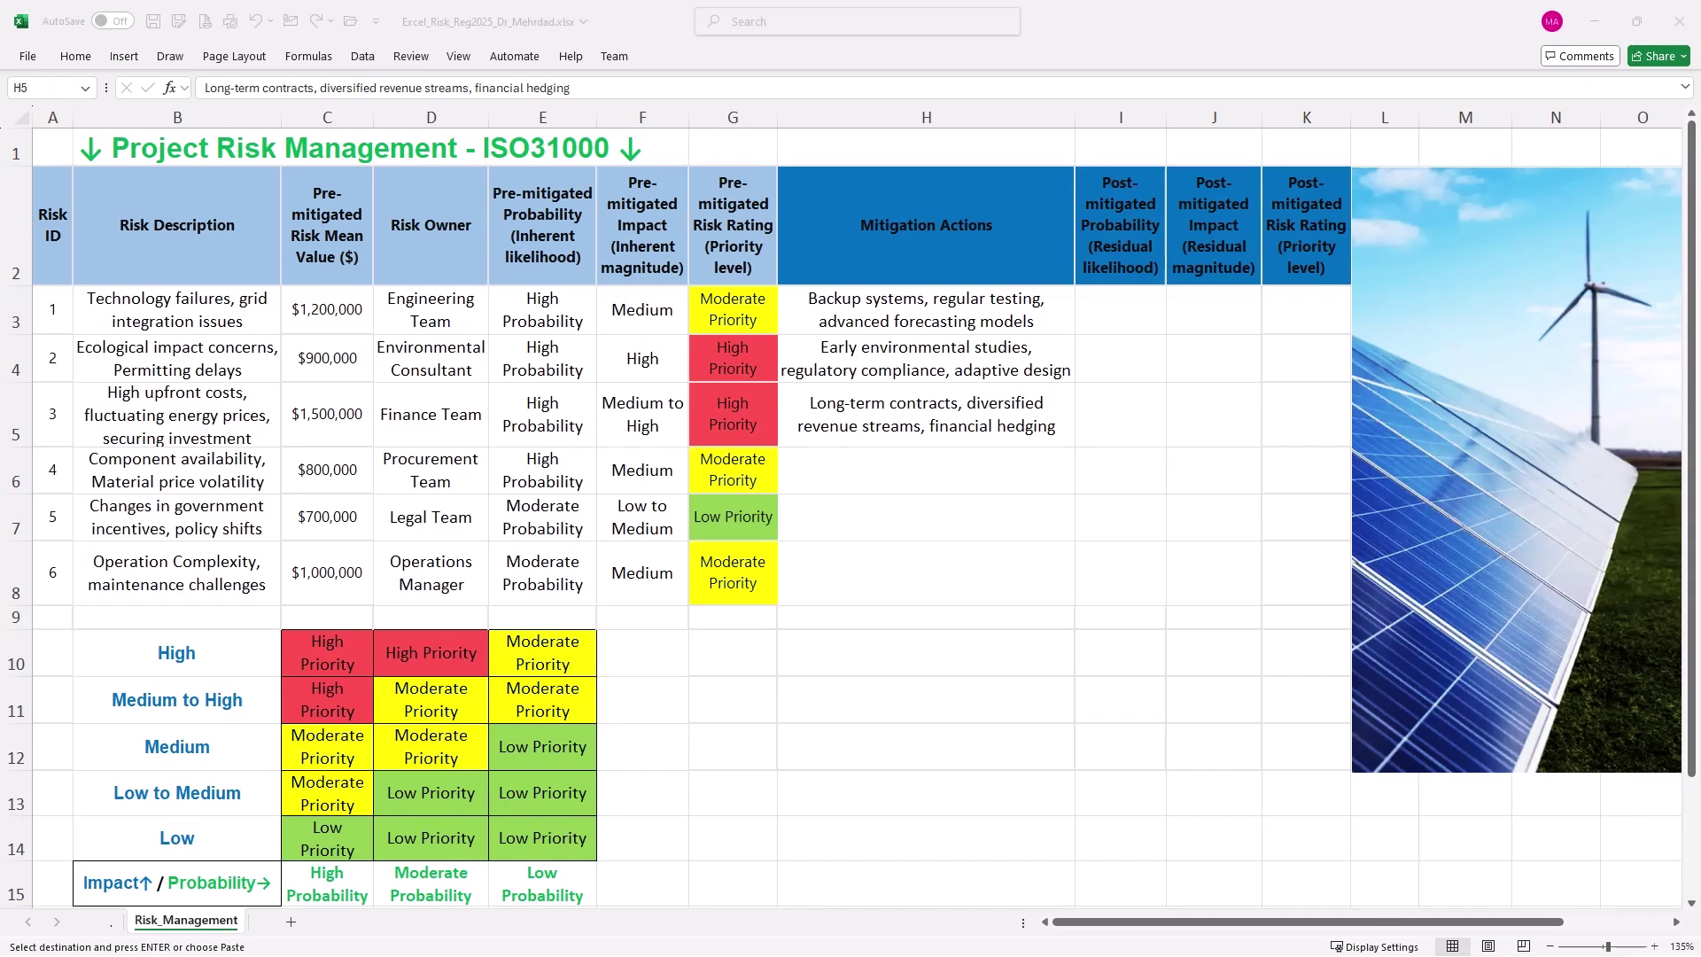
click(926, 470)
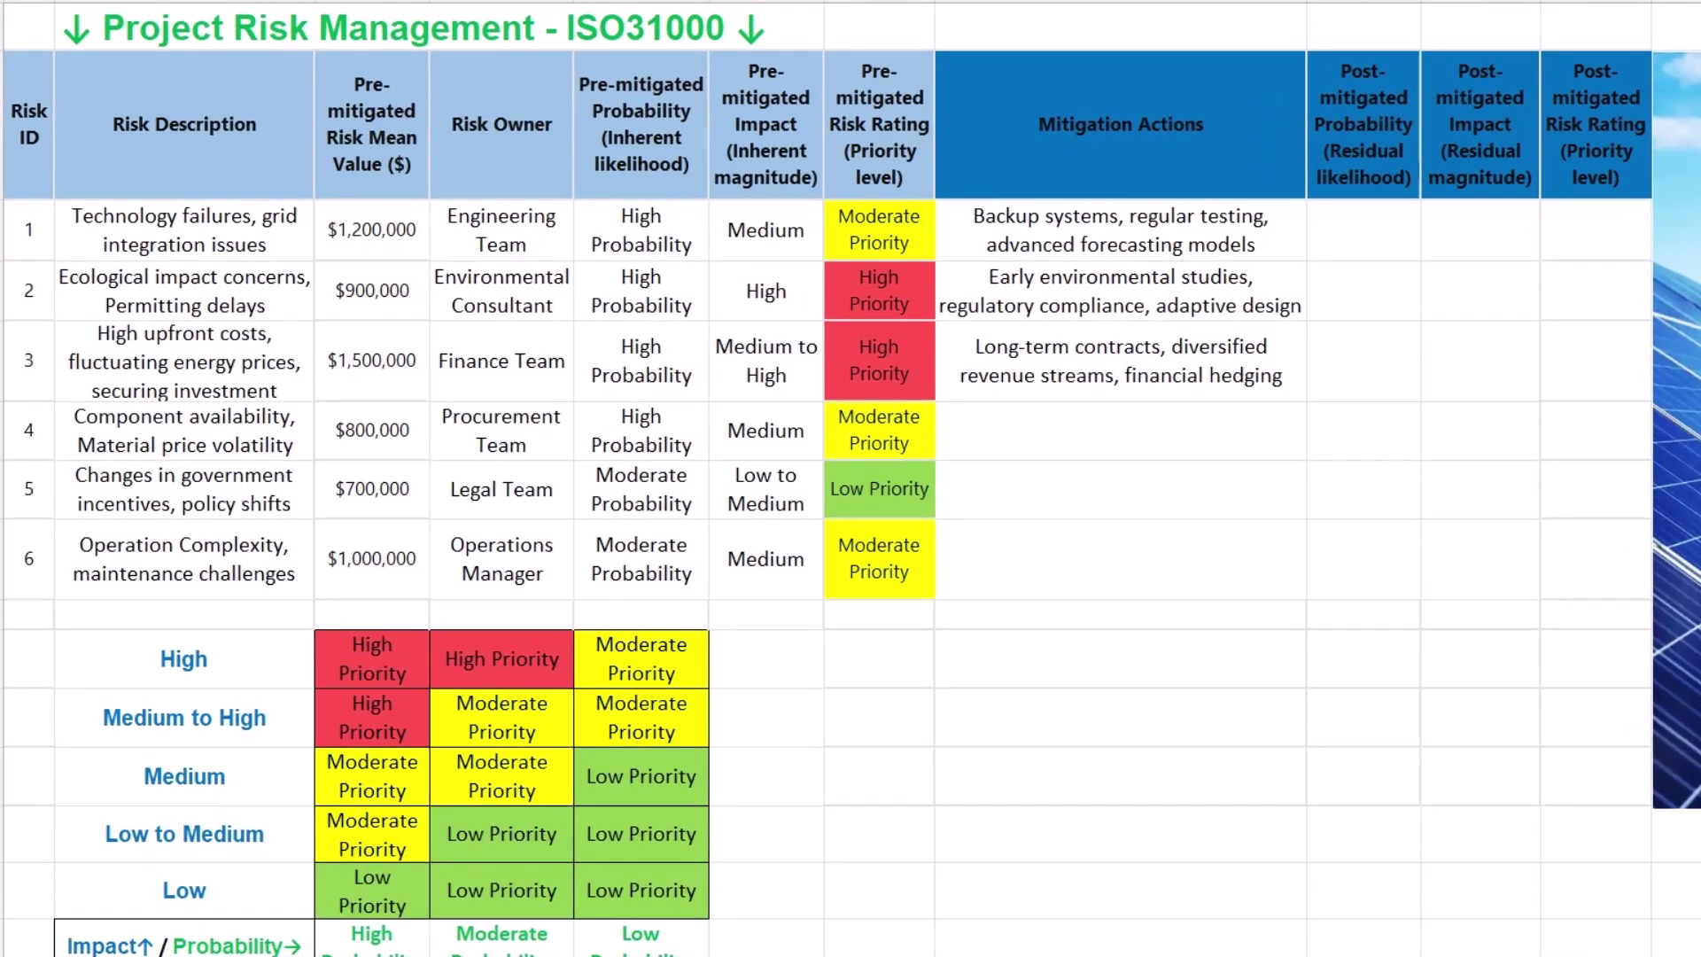
text(Multiple suppliers, buffer stock, alternative logistics routes)
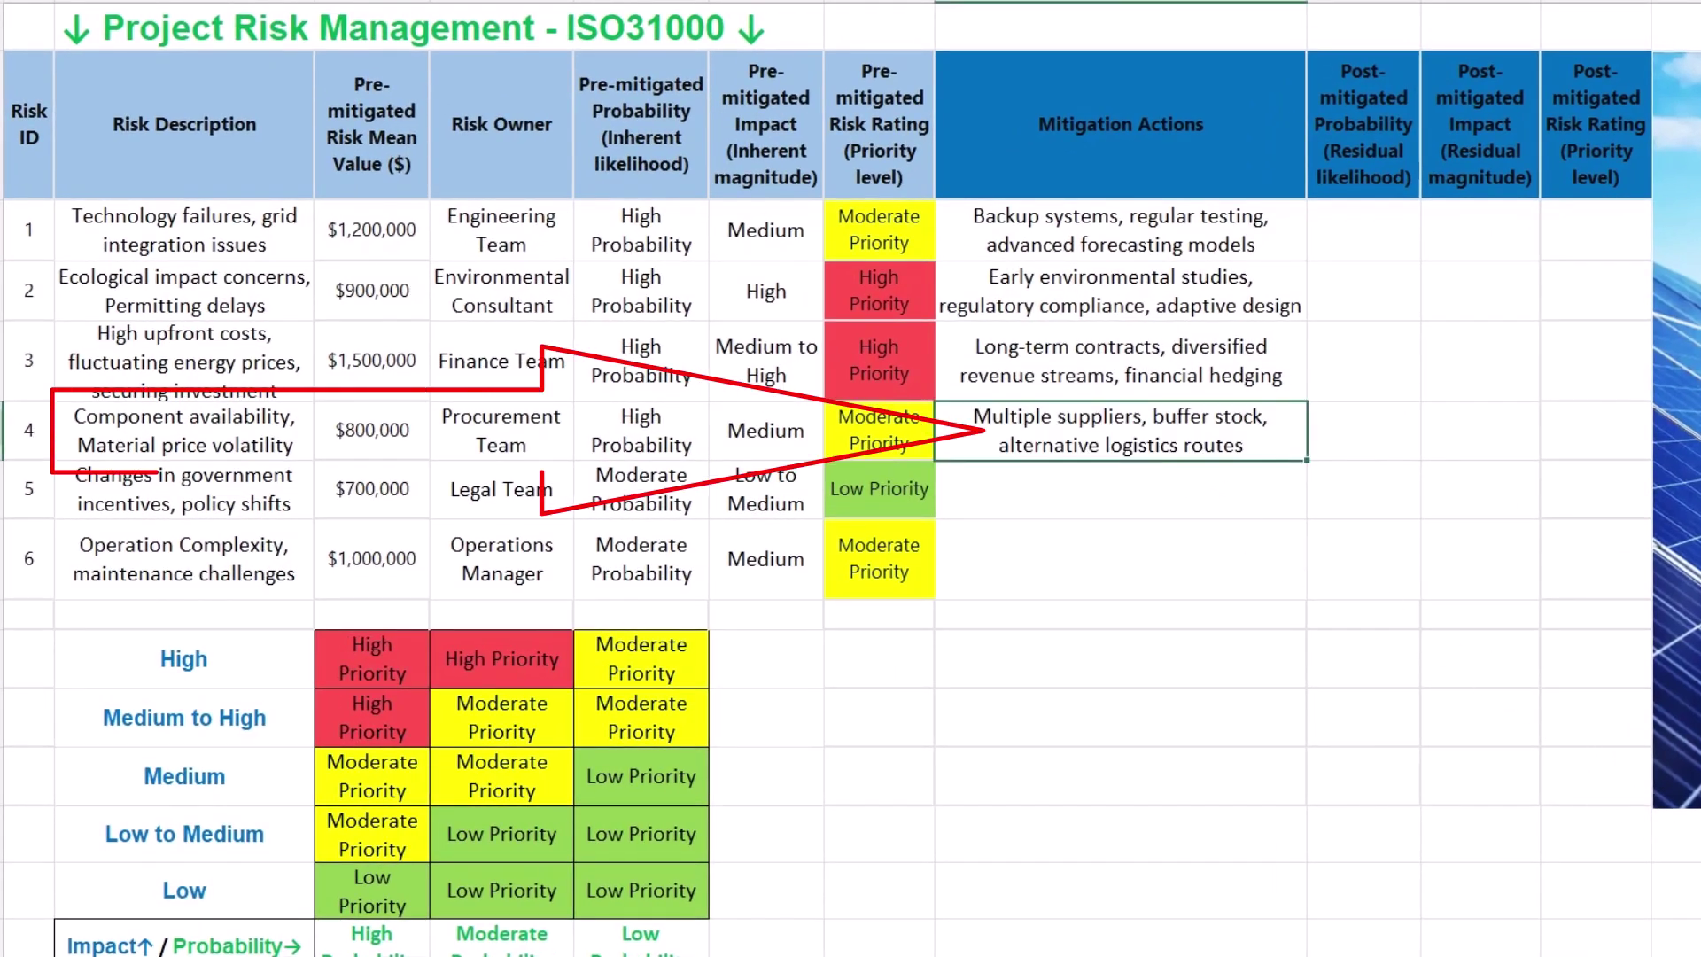
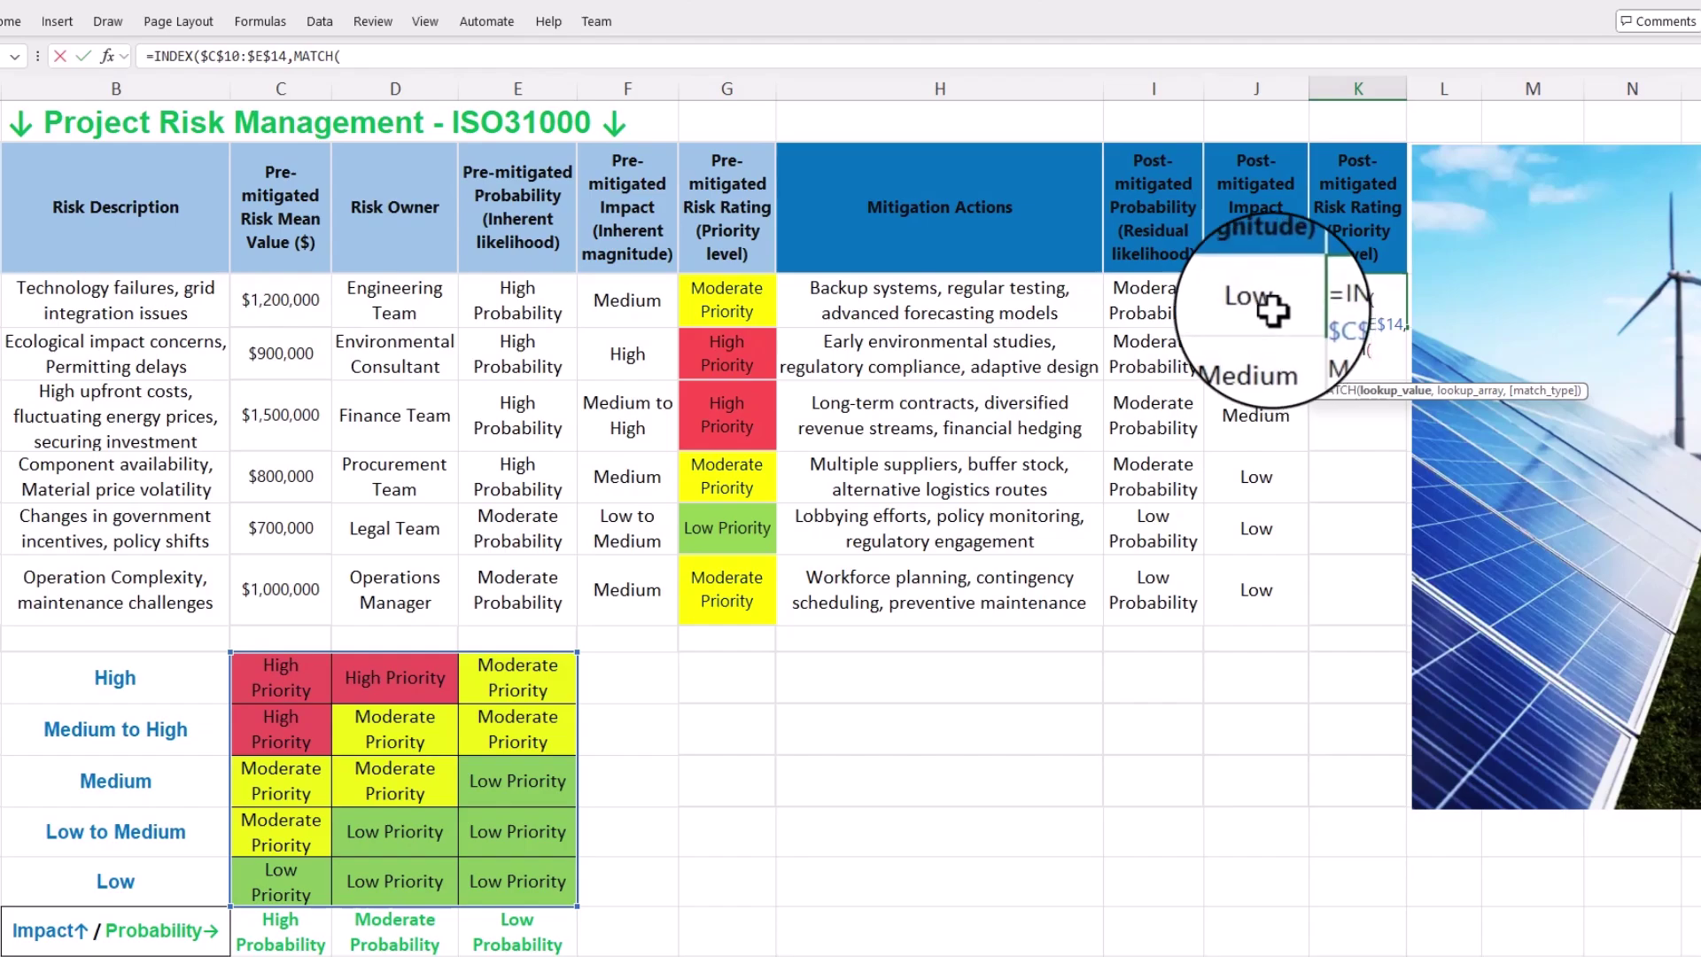
- Complete the row MATCH in K3's INDEX formula to look up J3 in $B$10:$B$14 with exact match 0
click(1278, 317)
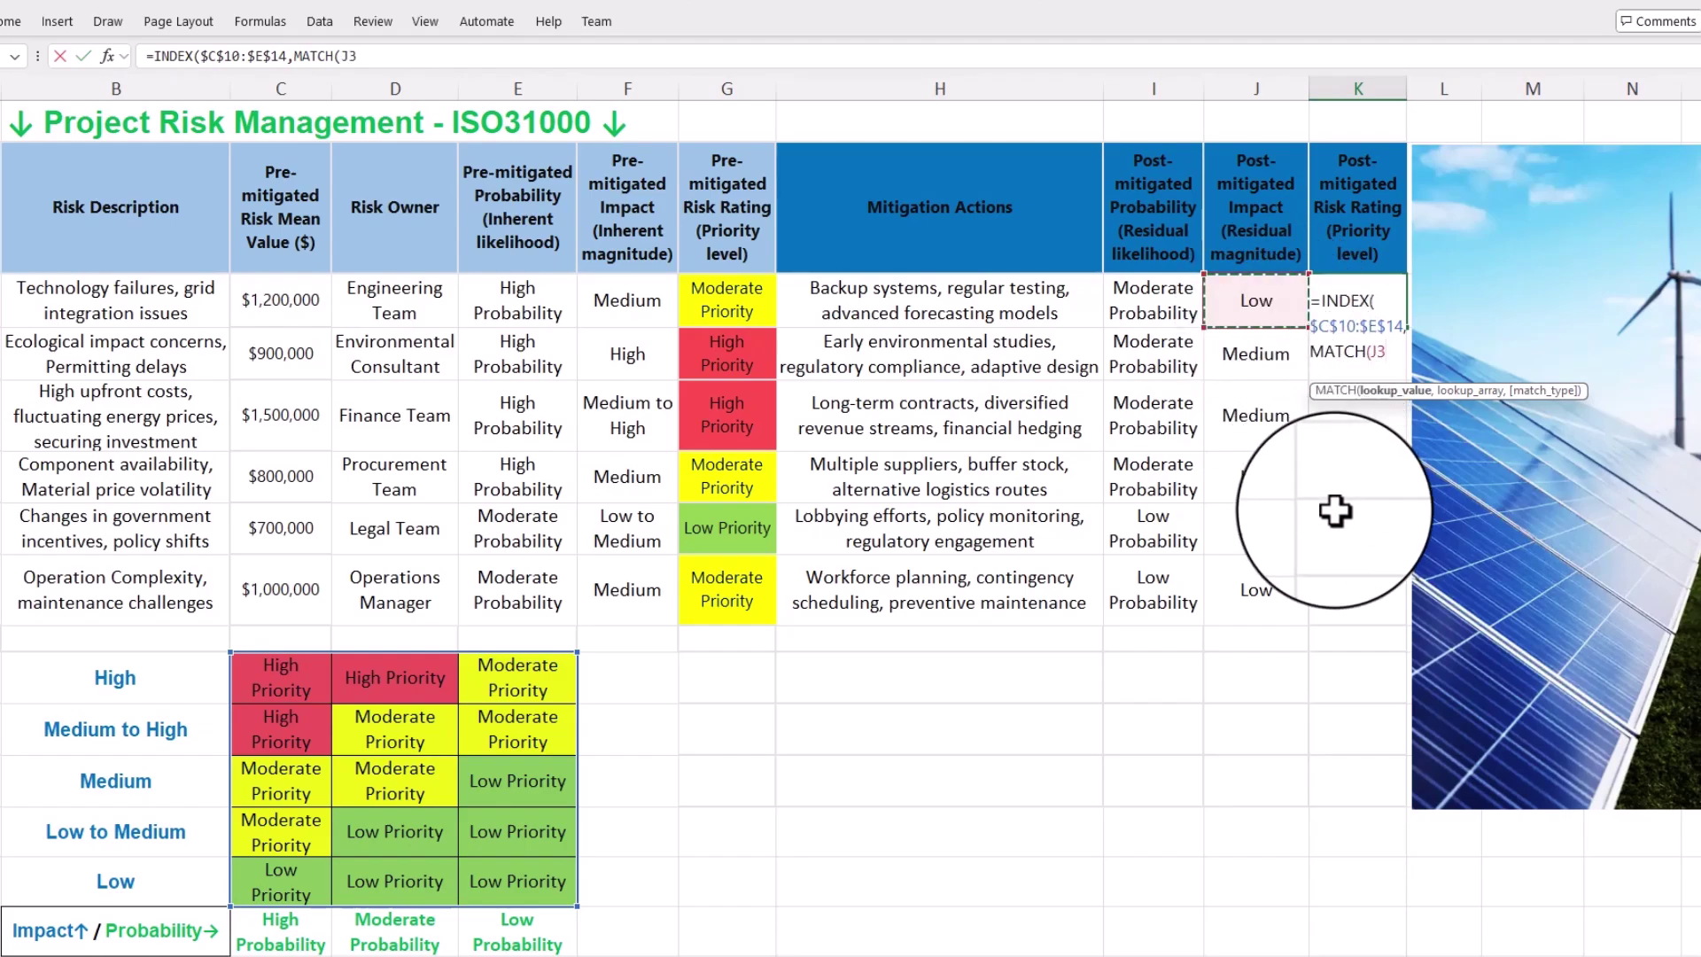
text(,)
drag(174, 687, 169, 880)
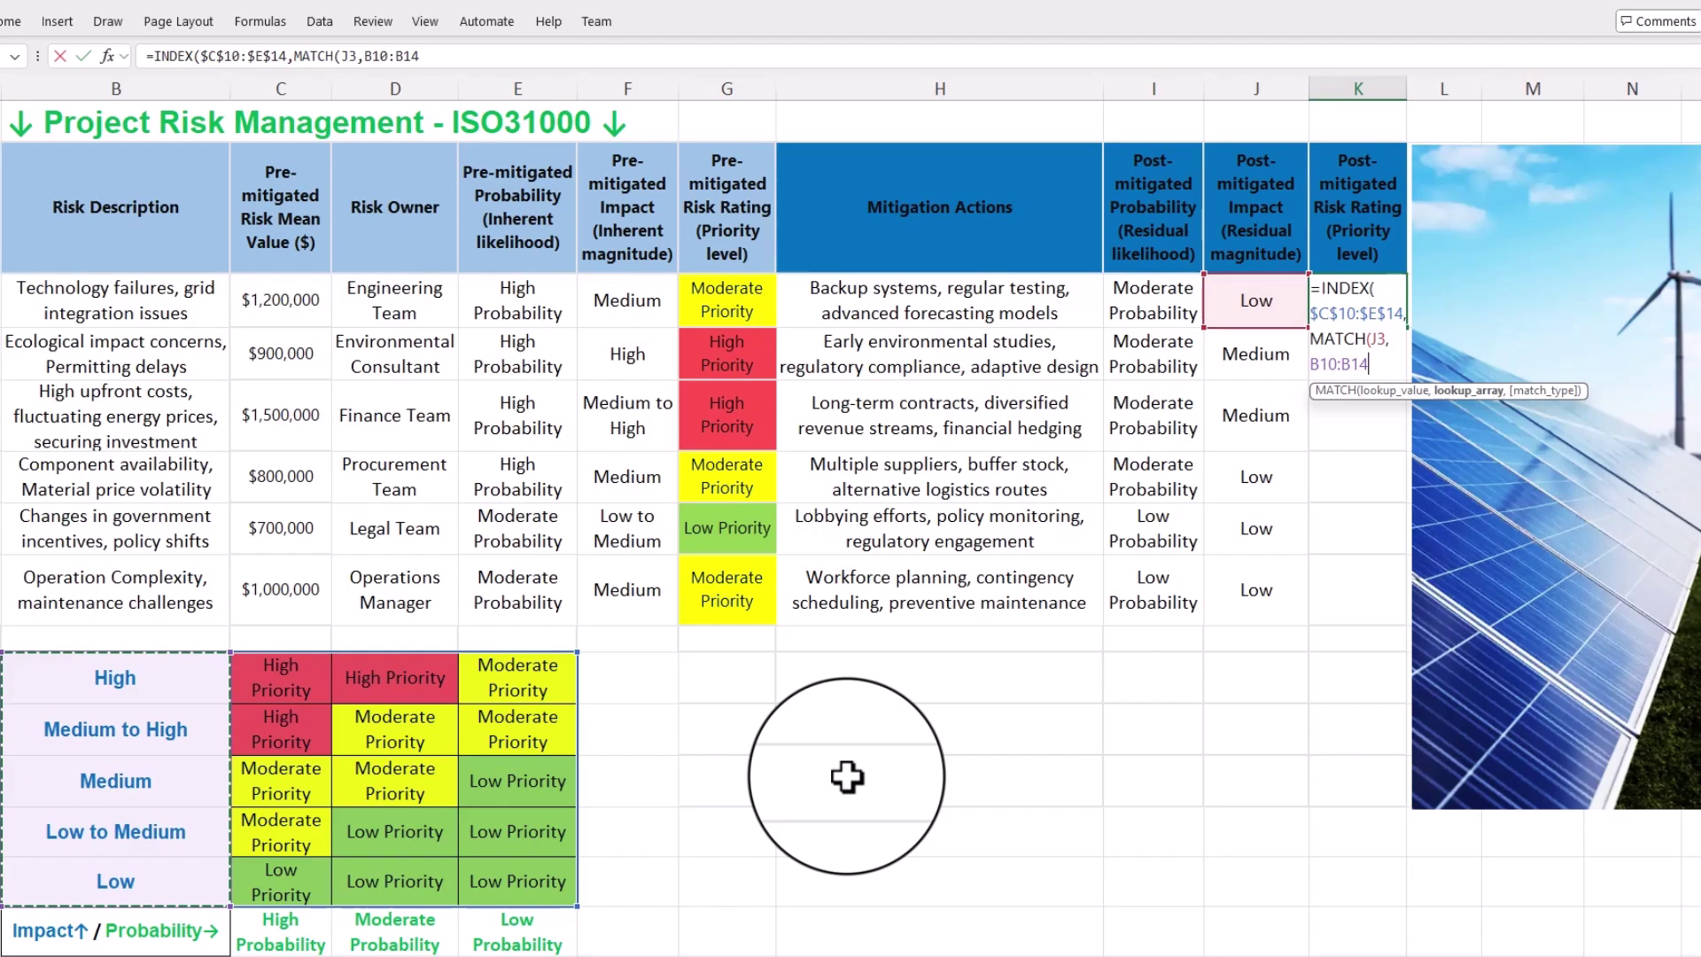
key(F4)
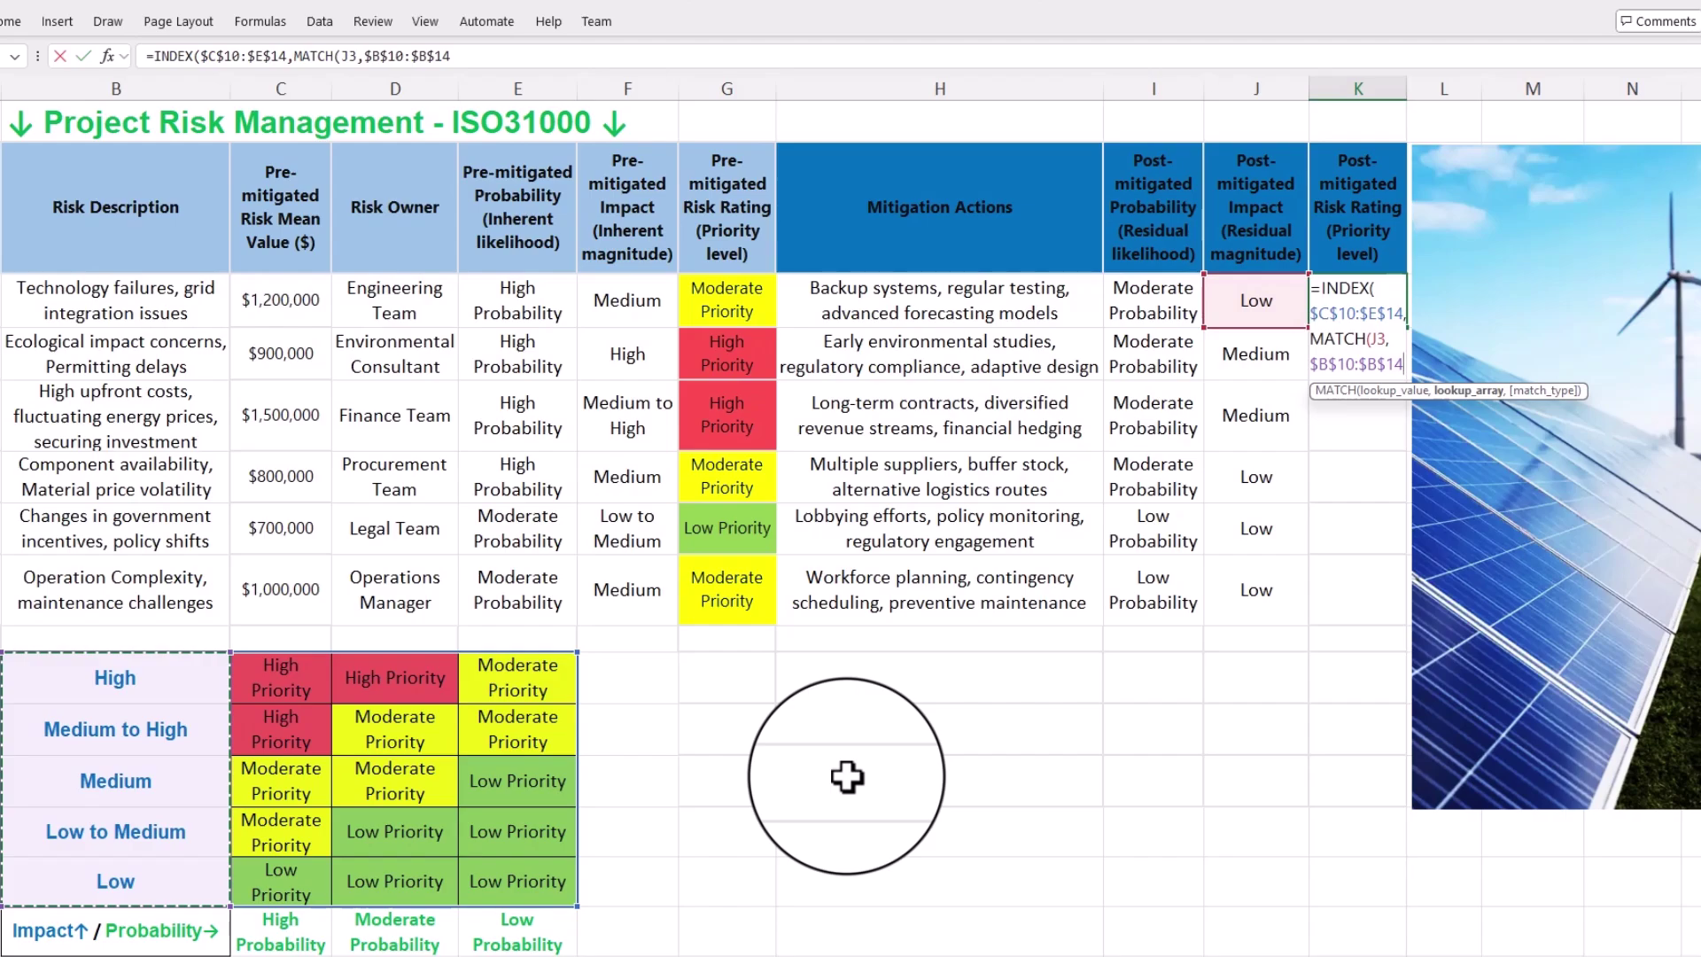
text(,0)
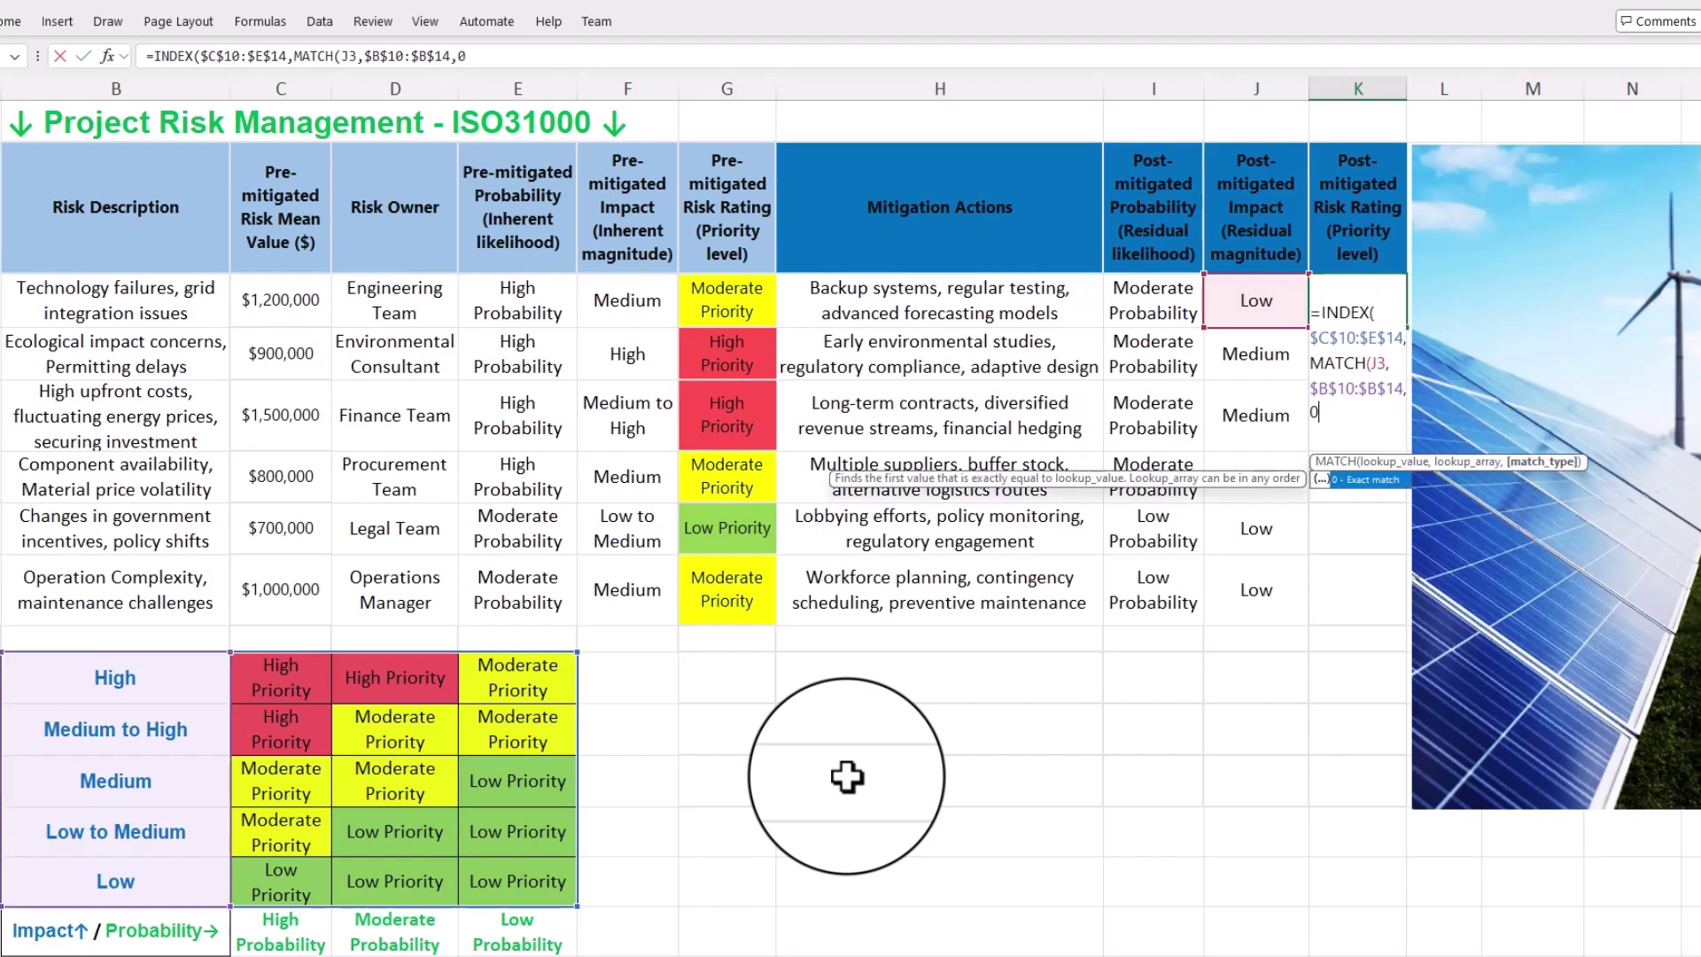
text())
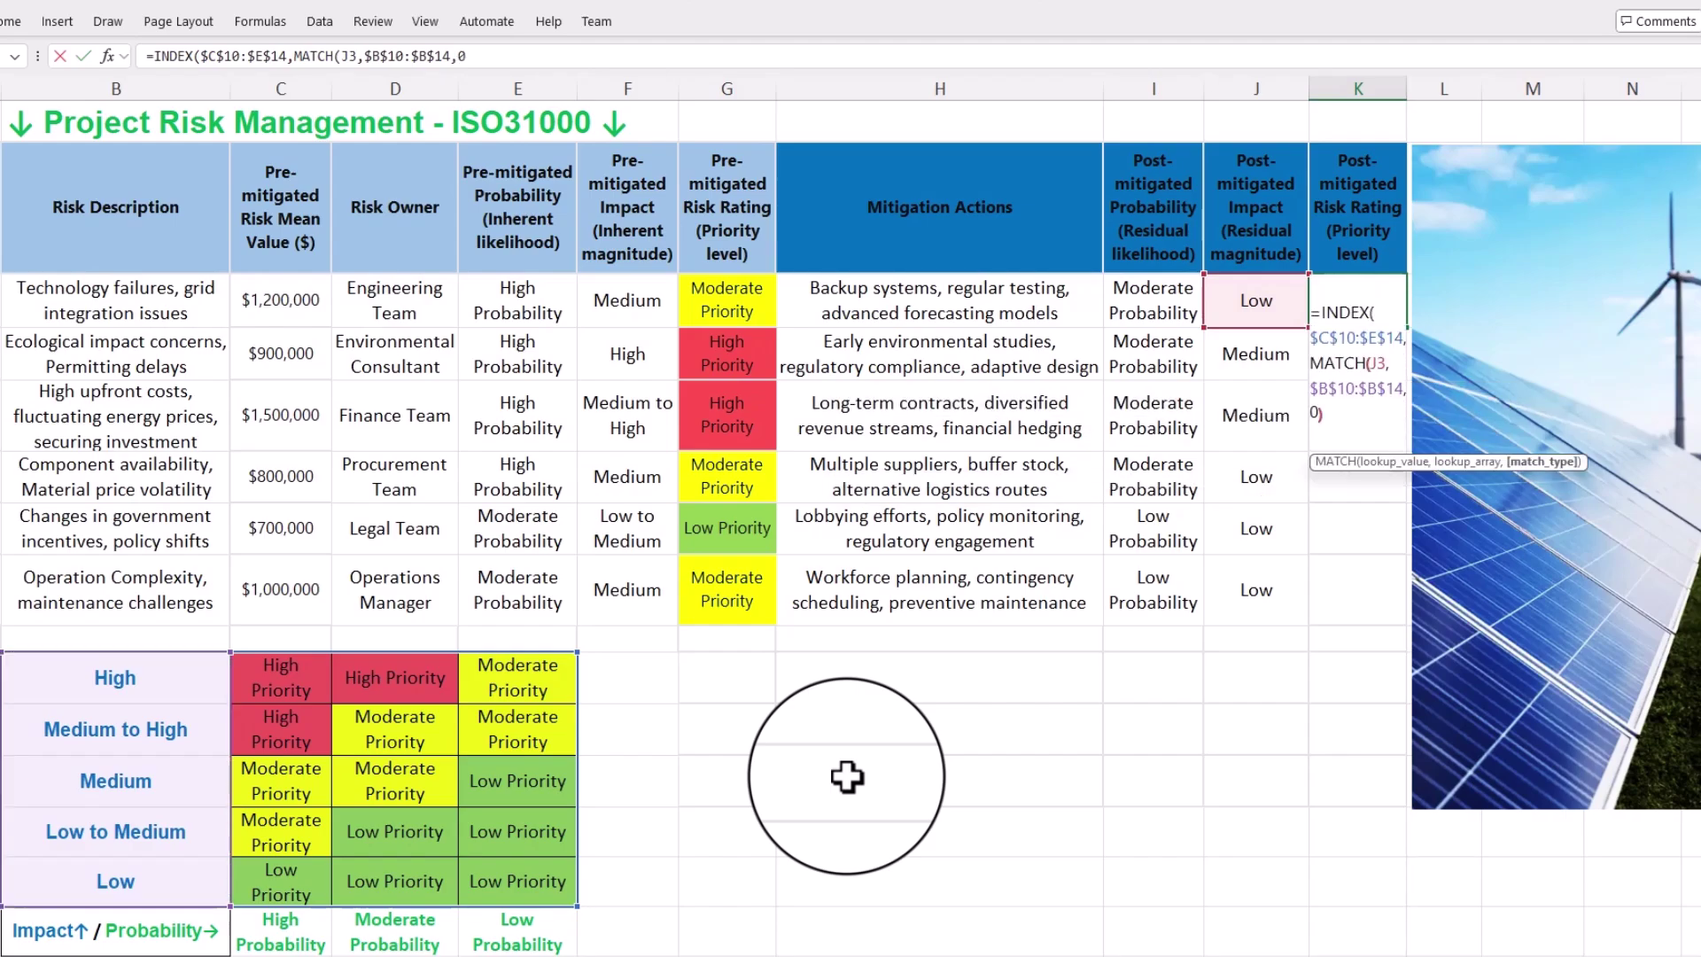
- Add a column MATCH of I3 in $C$15:$E$15 with exact match 0 and finish the INDEX formula in K3
text(,)
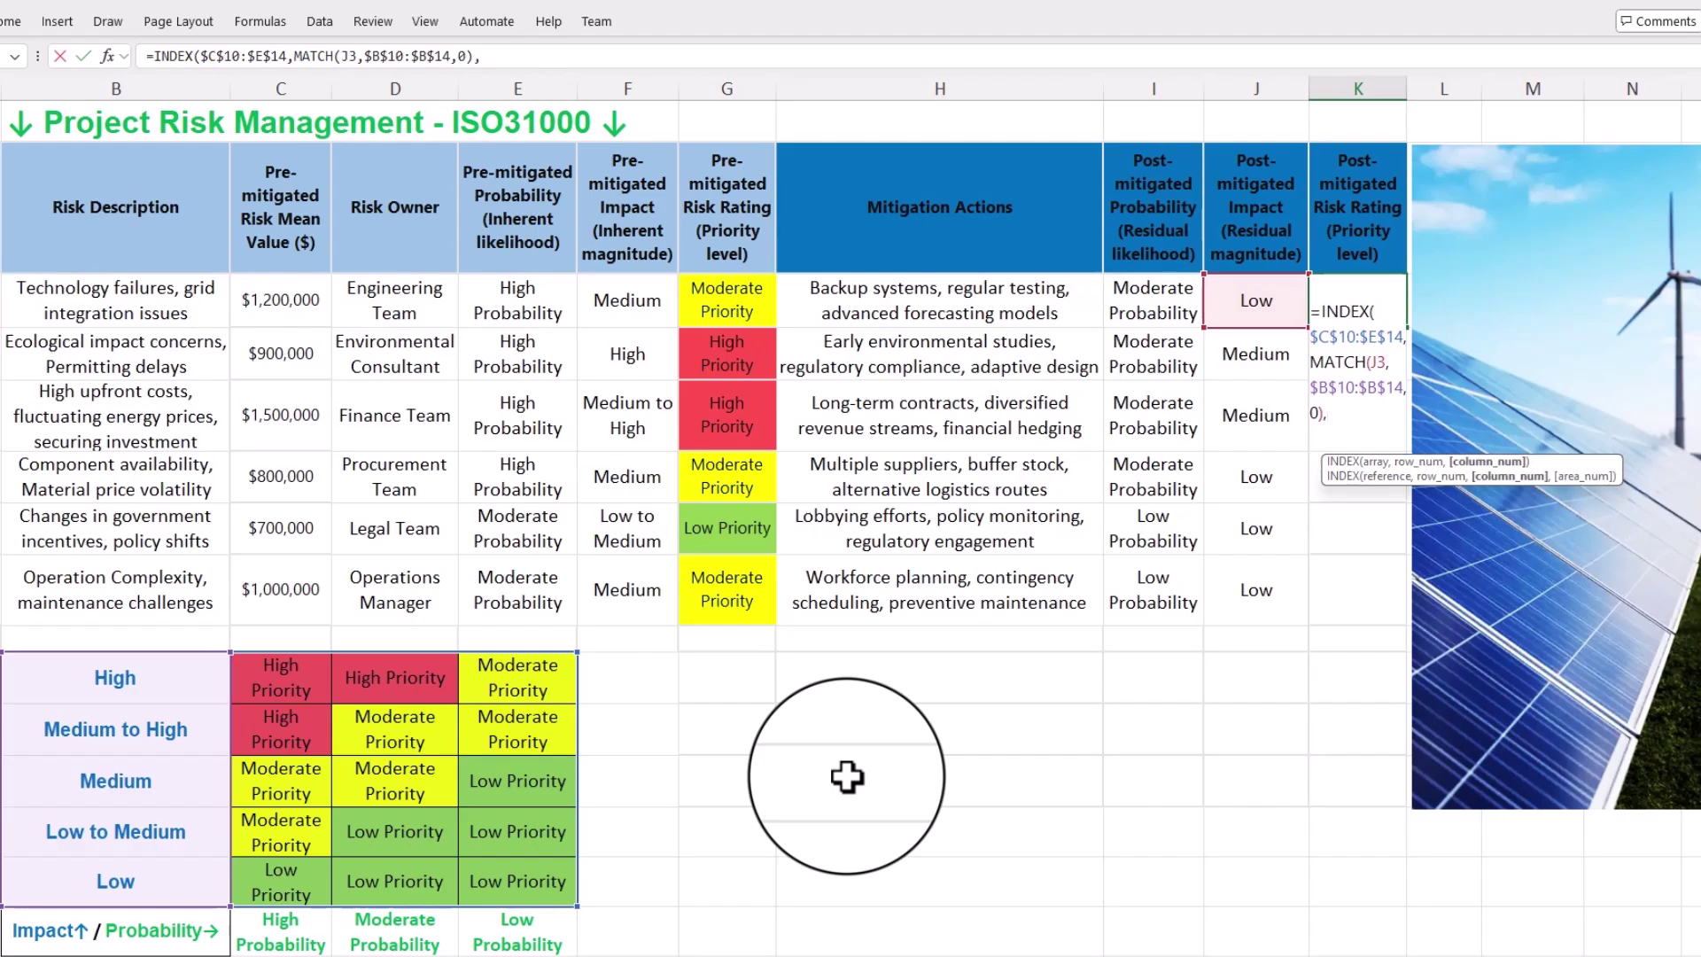
text(match)
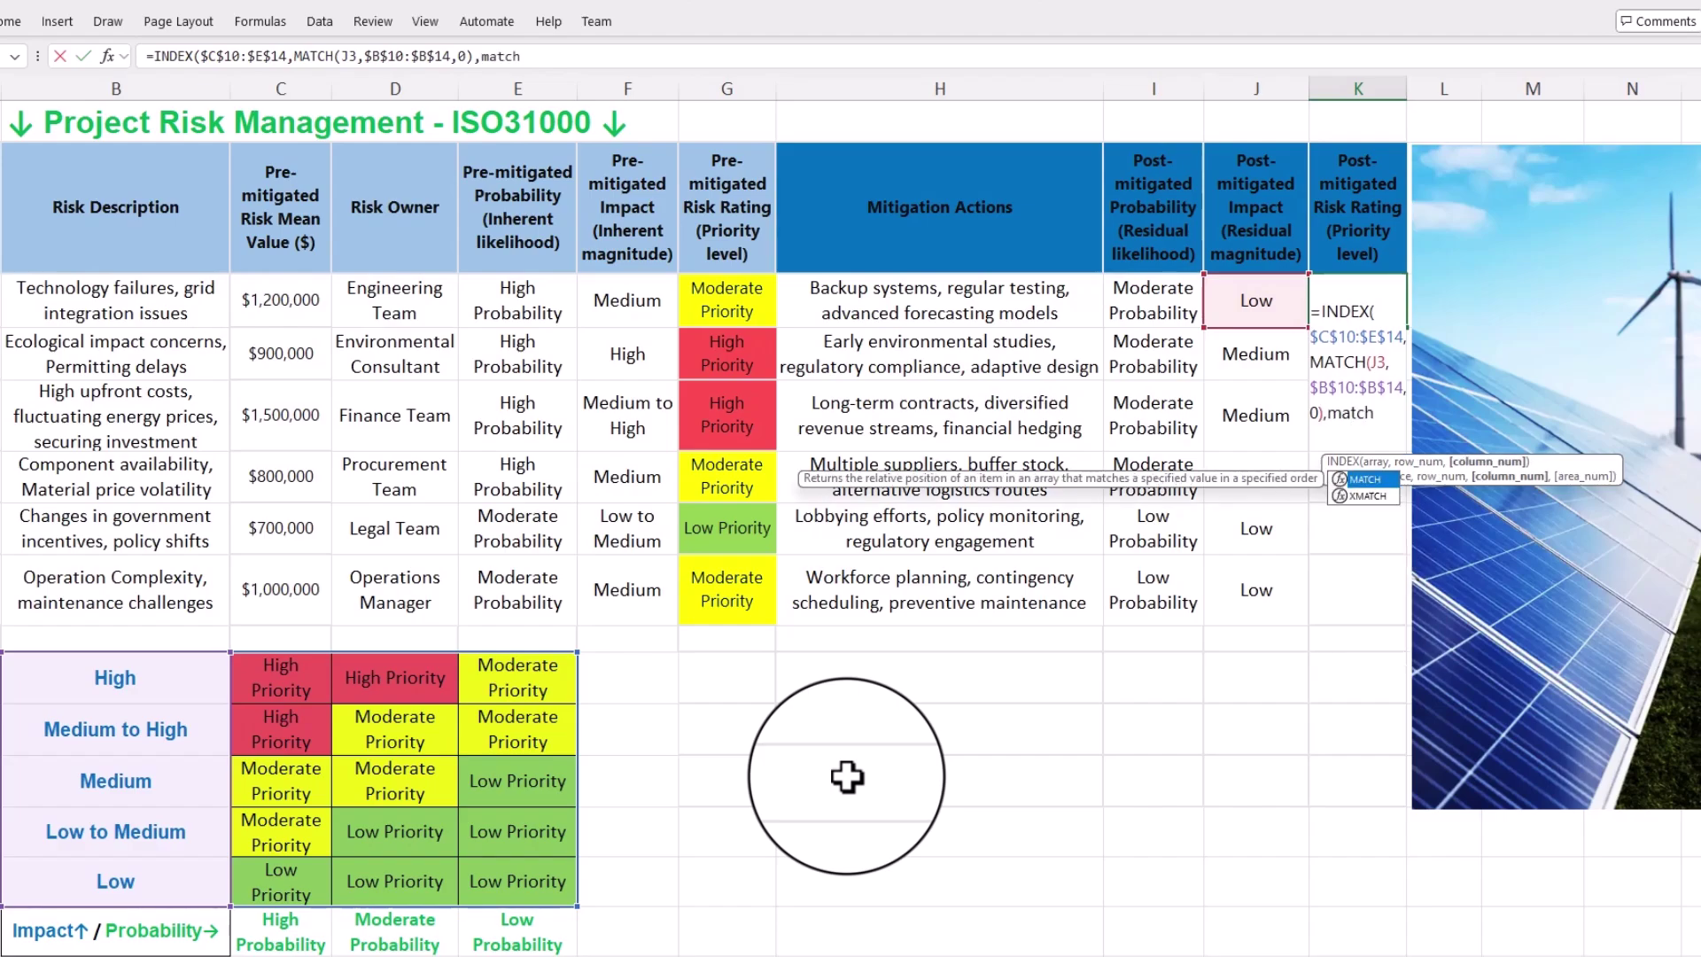
double_click(1362, 480)
click(1150, 301)
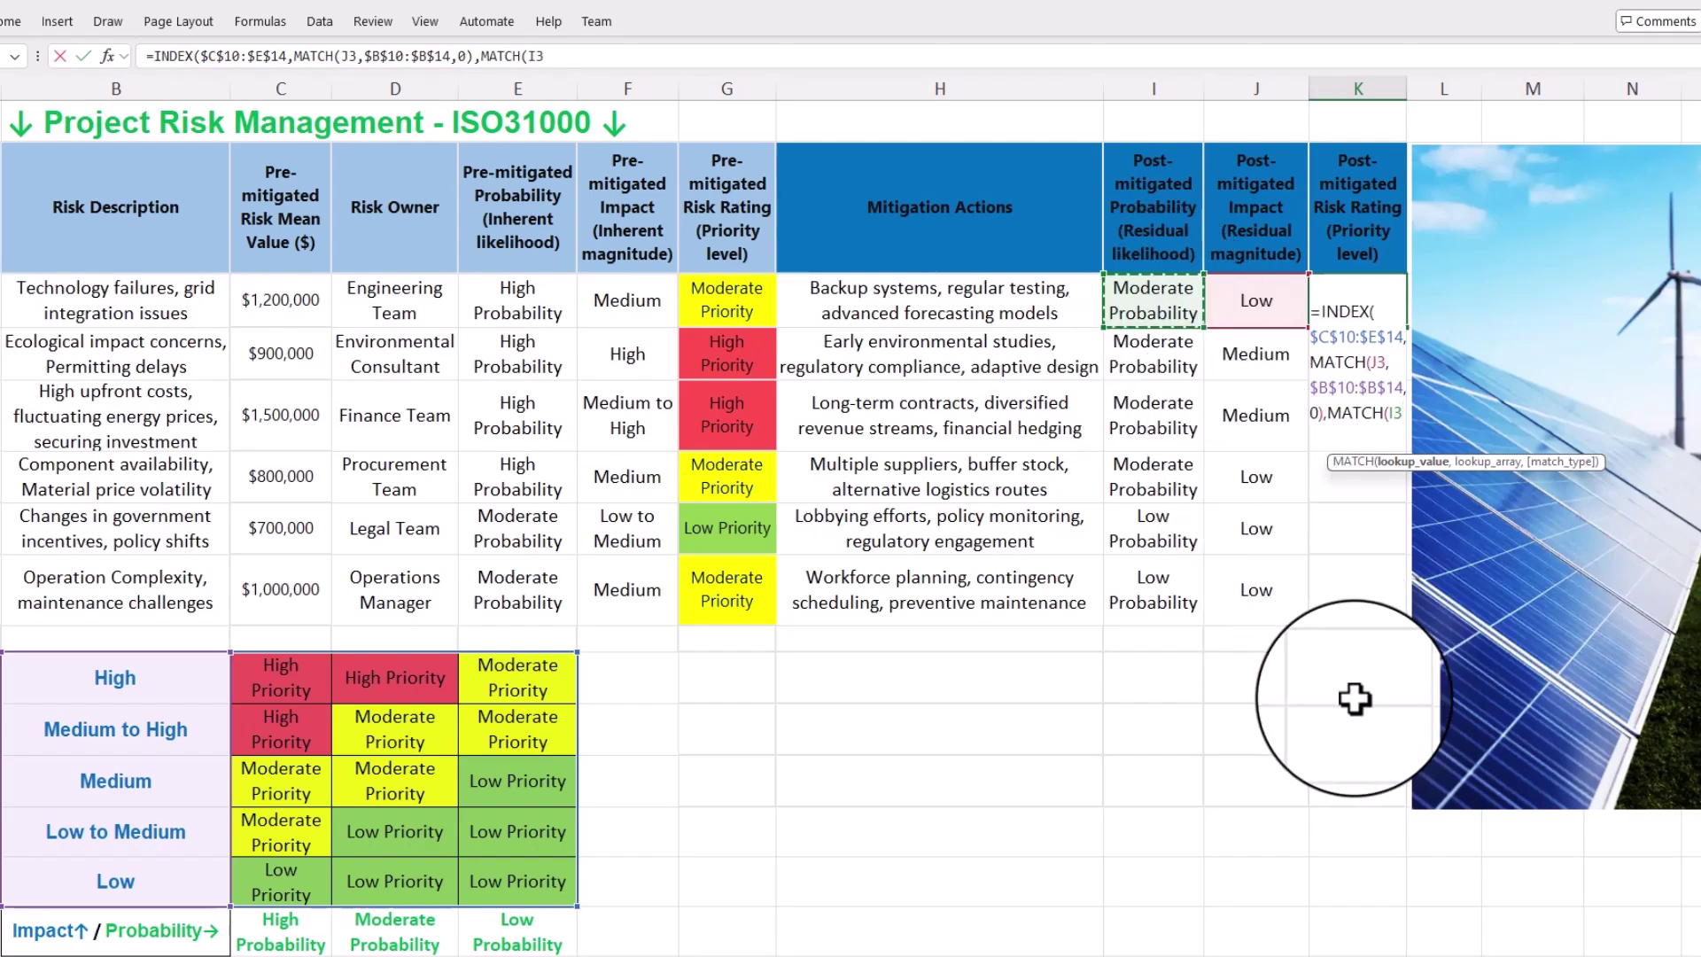
text(,)
drag(281, 931, 517, 930)
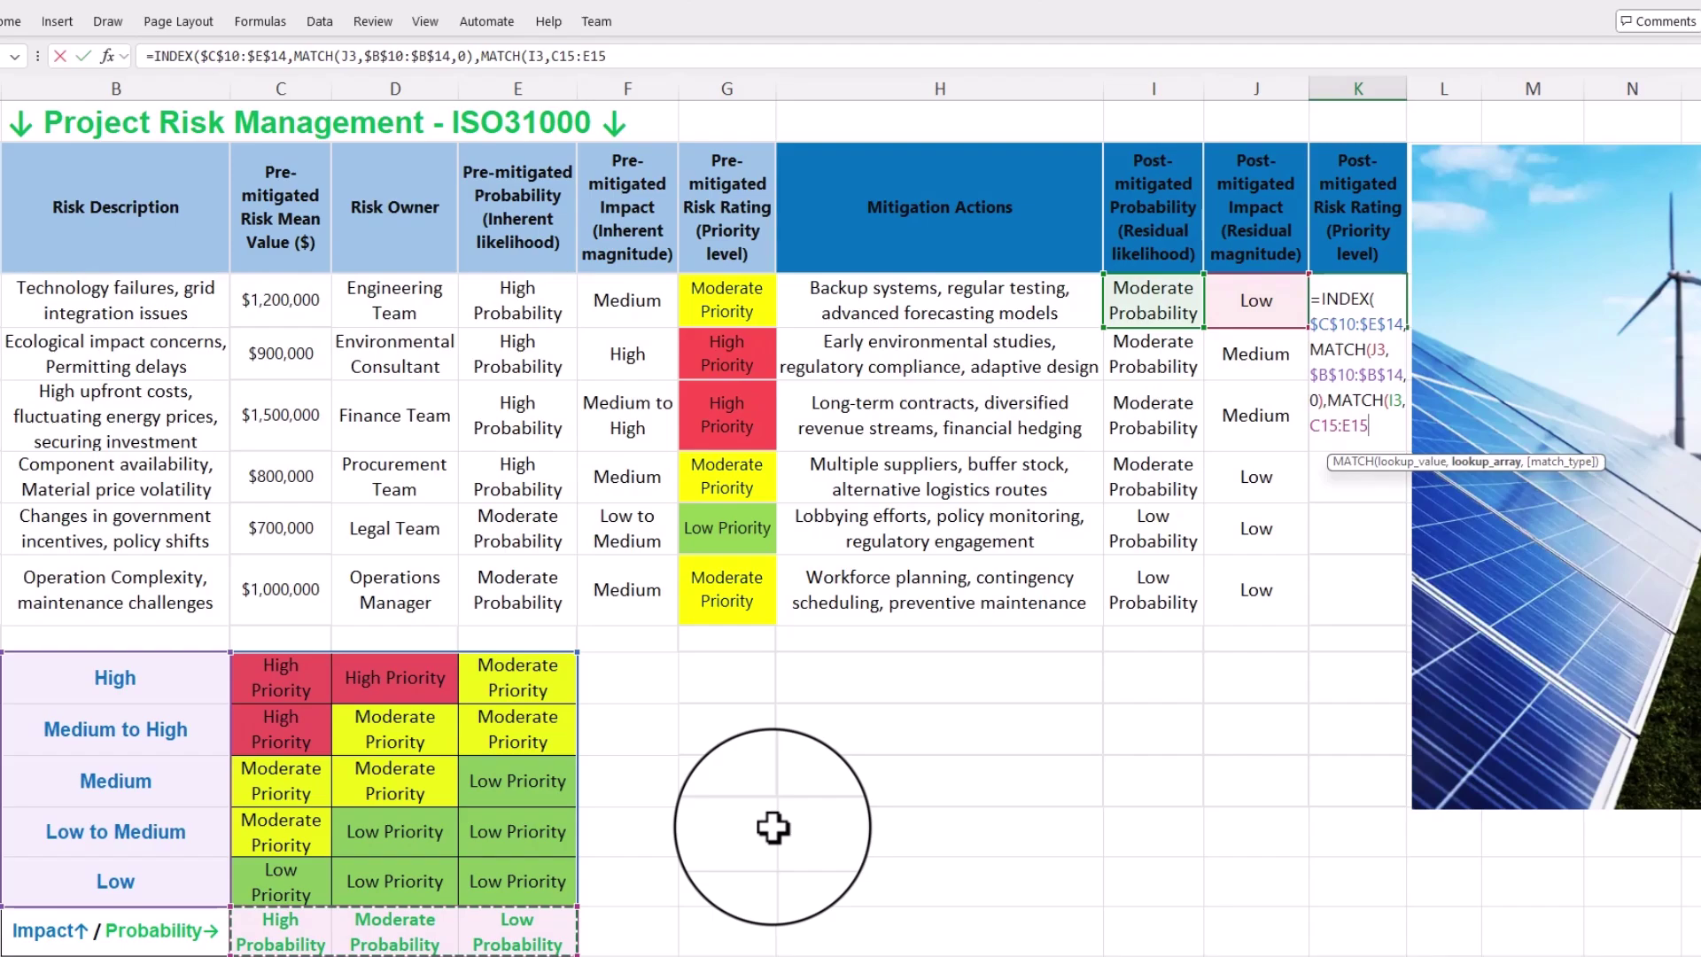
key(F4)
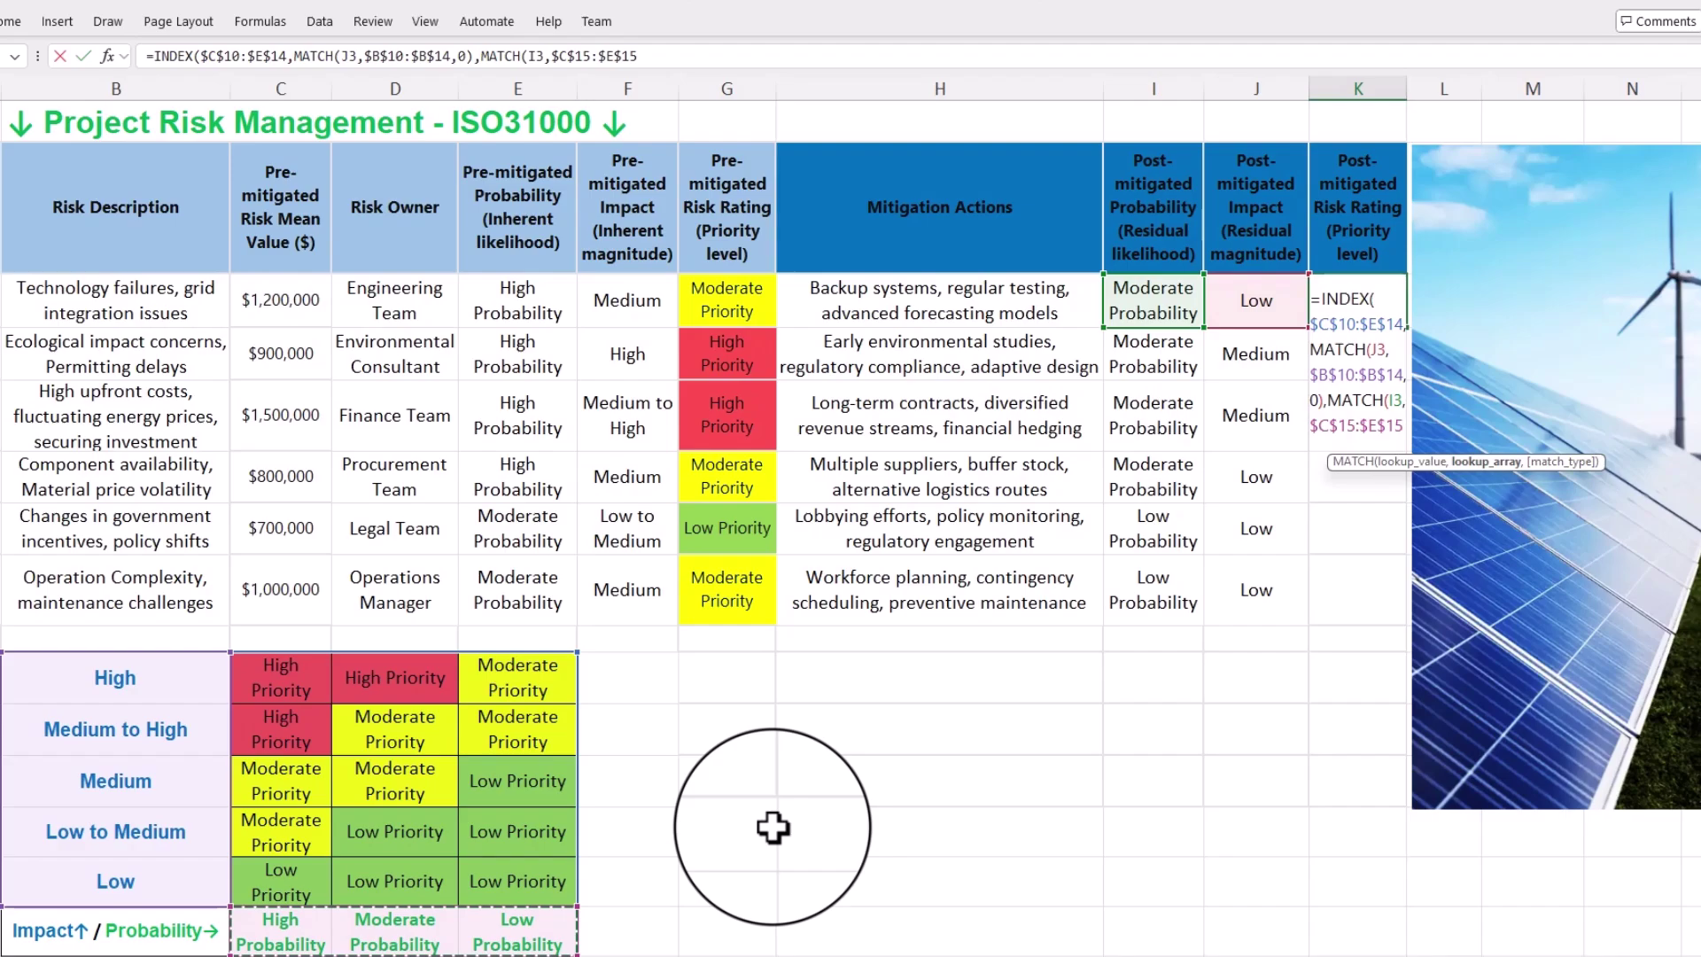
text(,0)
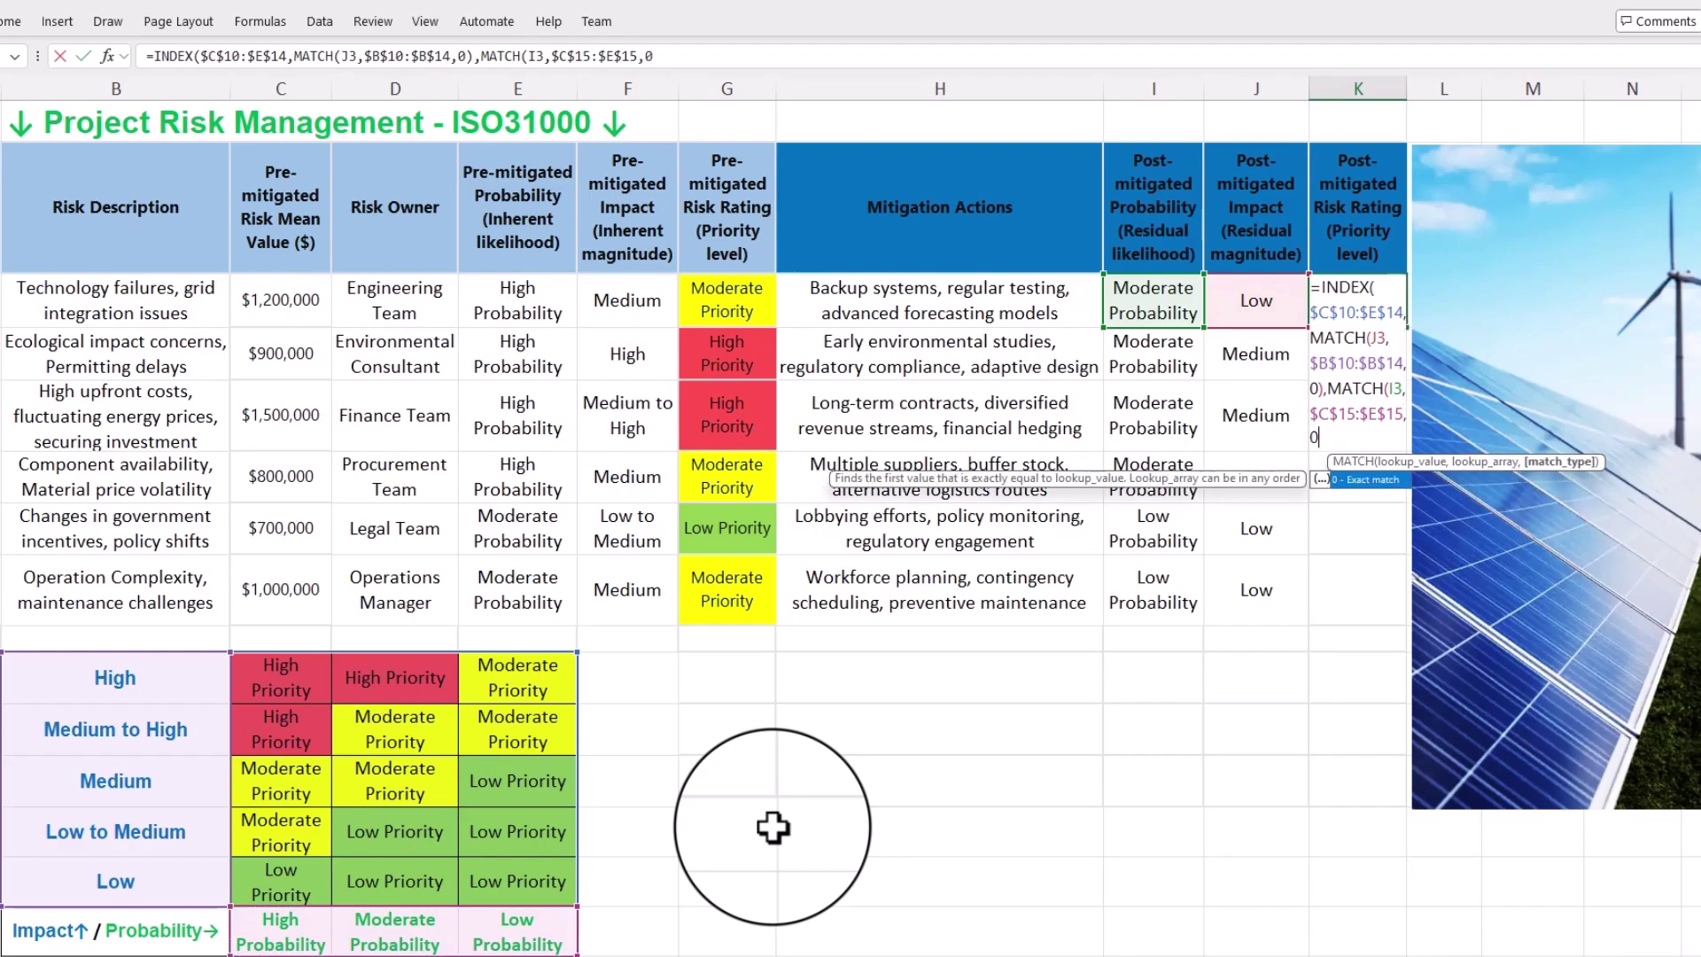
text()))
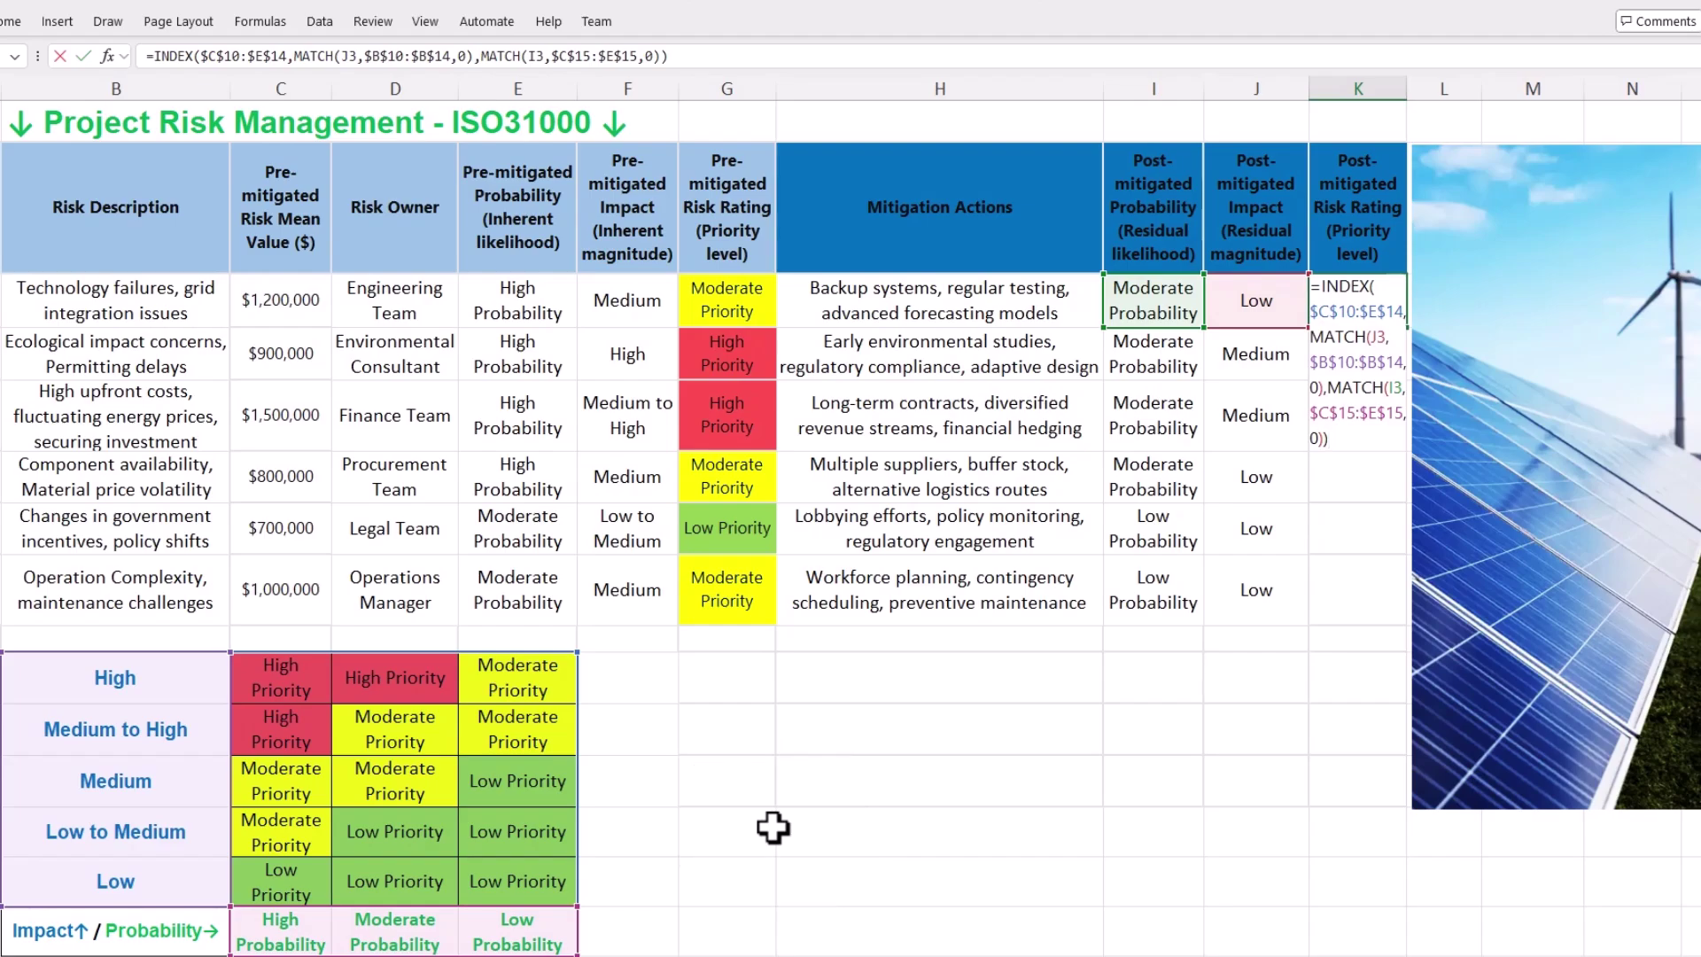
key(Return)
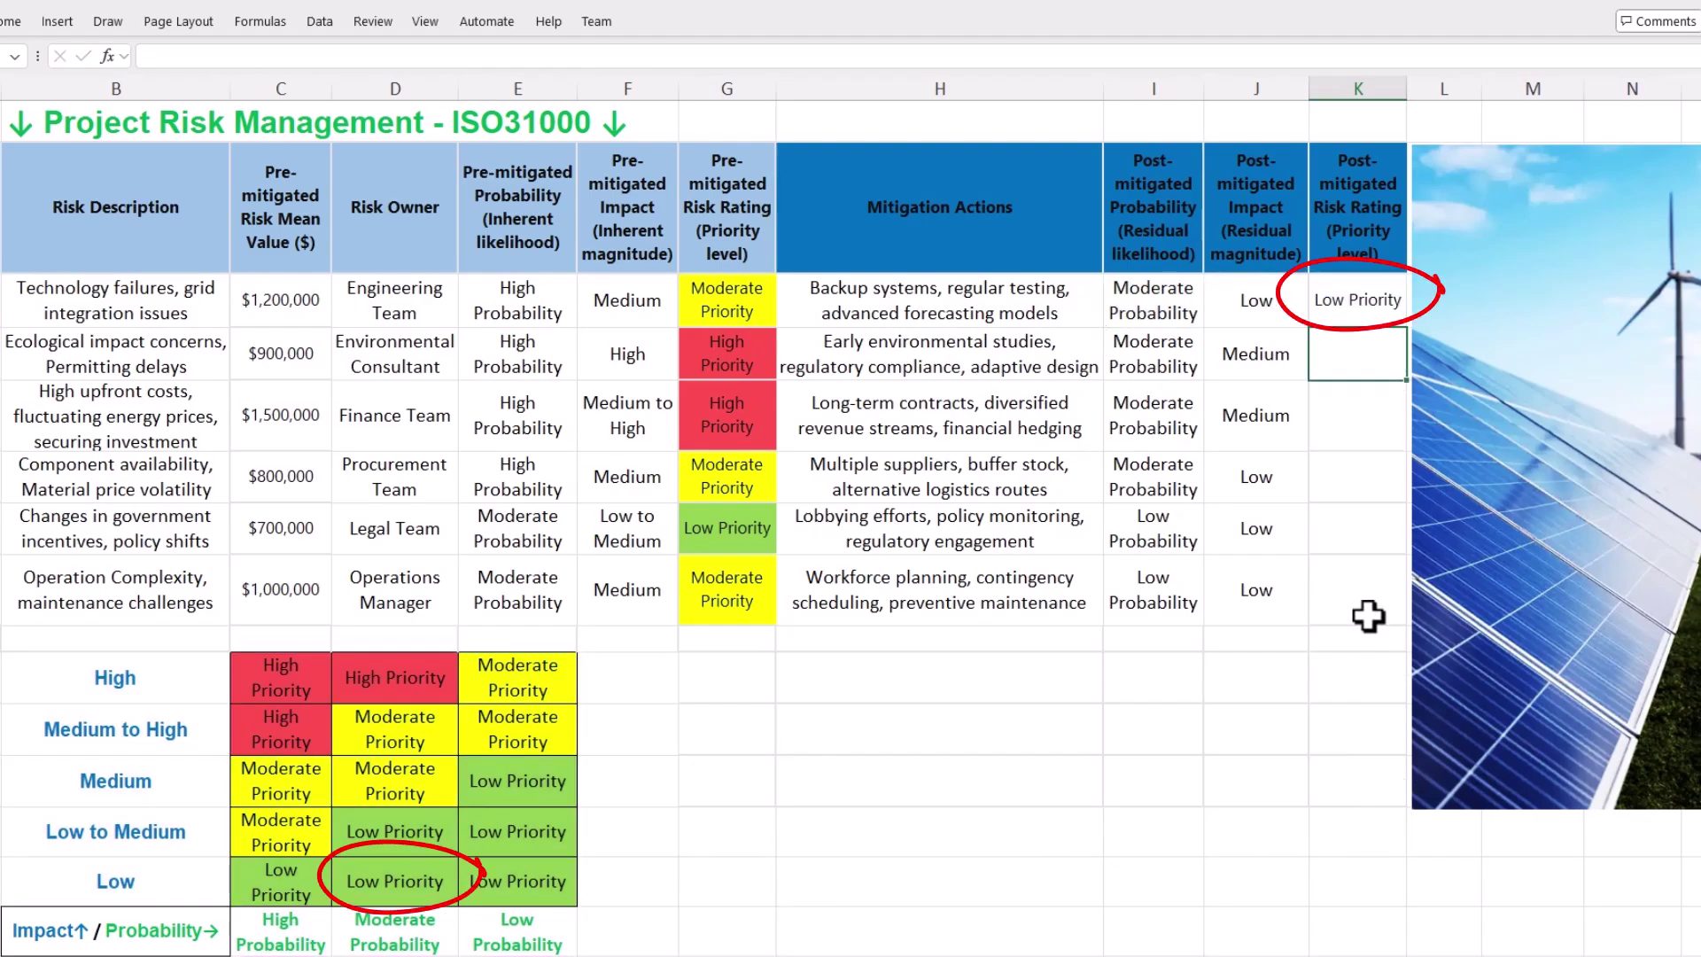
- Fill the INDEX-MATCH formula from K3 down to K8 for the remaining risks
click(1345, 305)
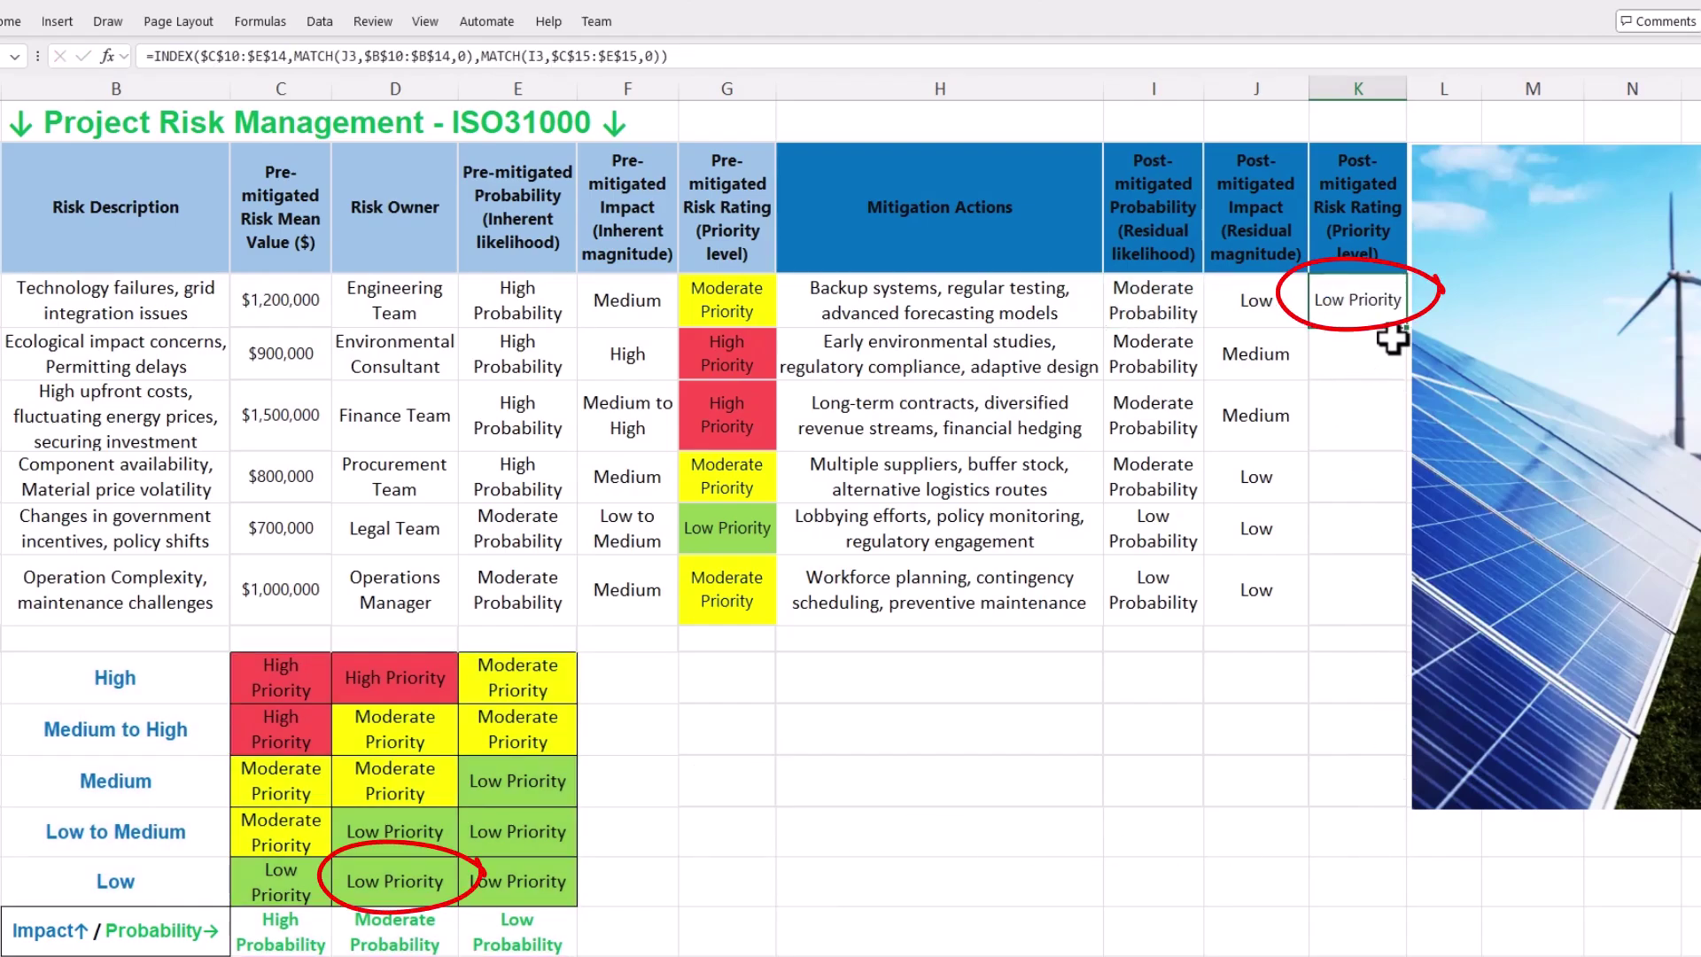
drag(1405, 328, 1382, 593)
click(1341, 645)
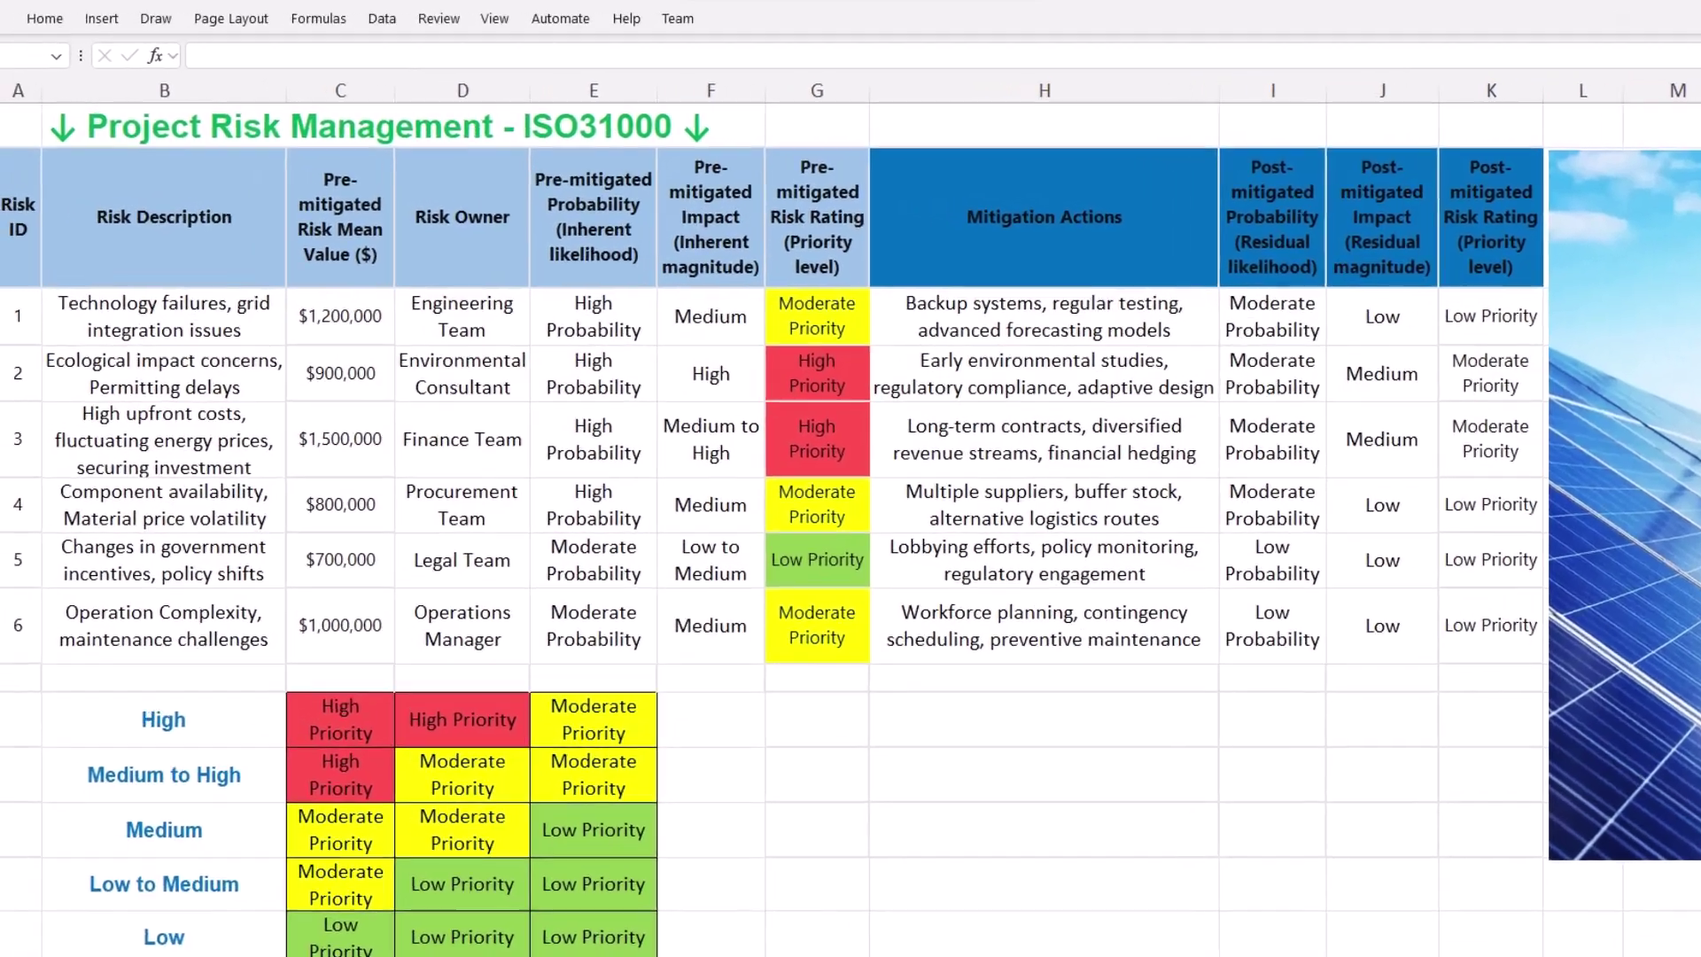
- Create a conditional formatting rule on K3:K8 that formats only cells with a value equal to =$C$10
drag(1542, 344, 1493, 620)
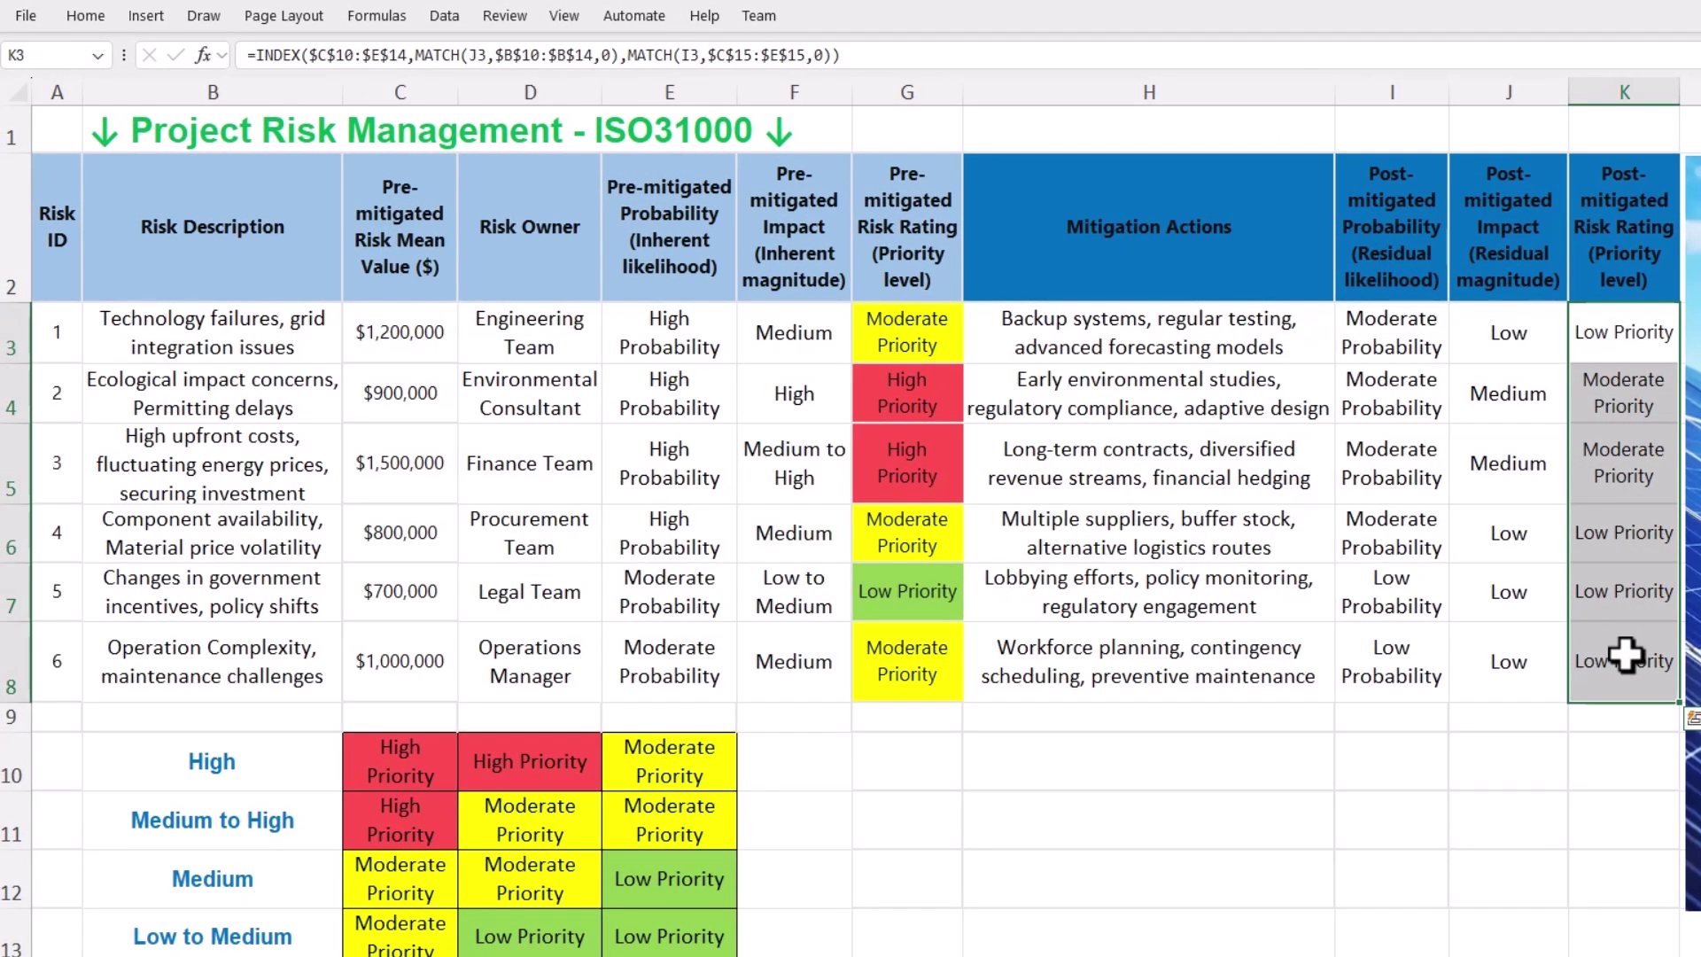
click(89, 17)
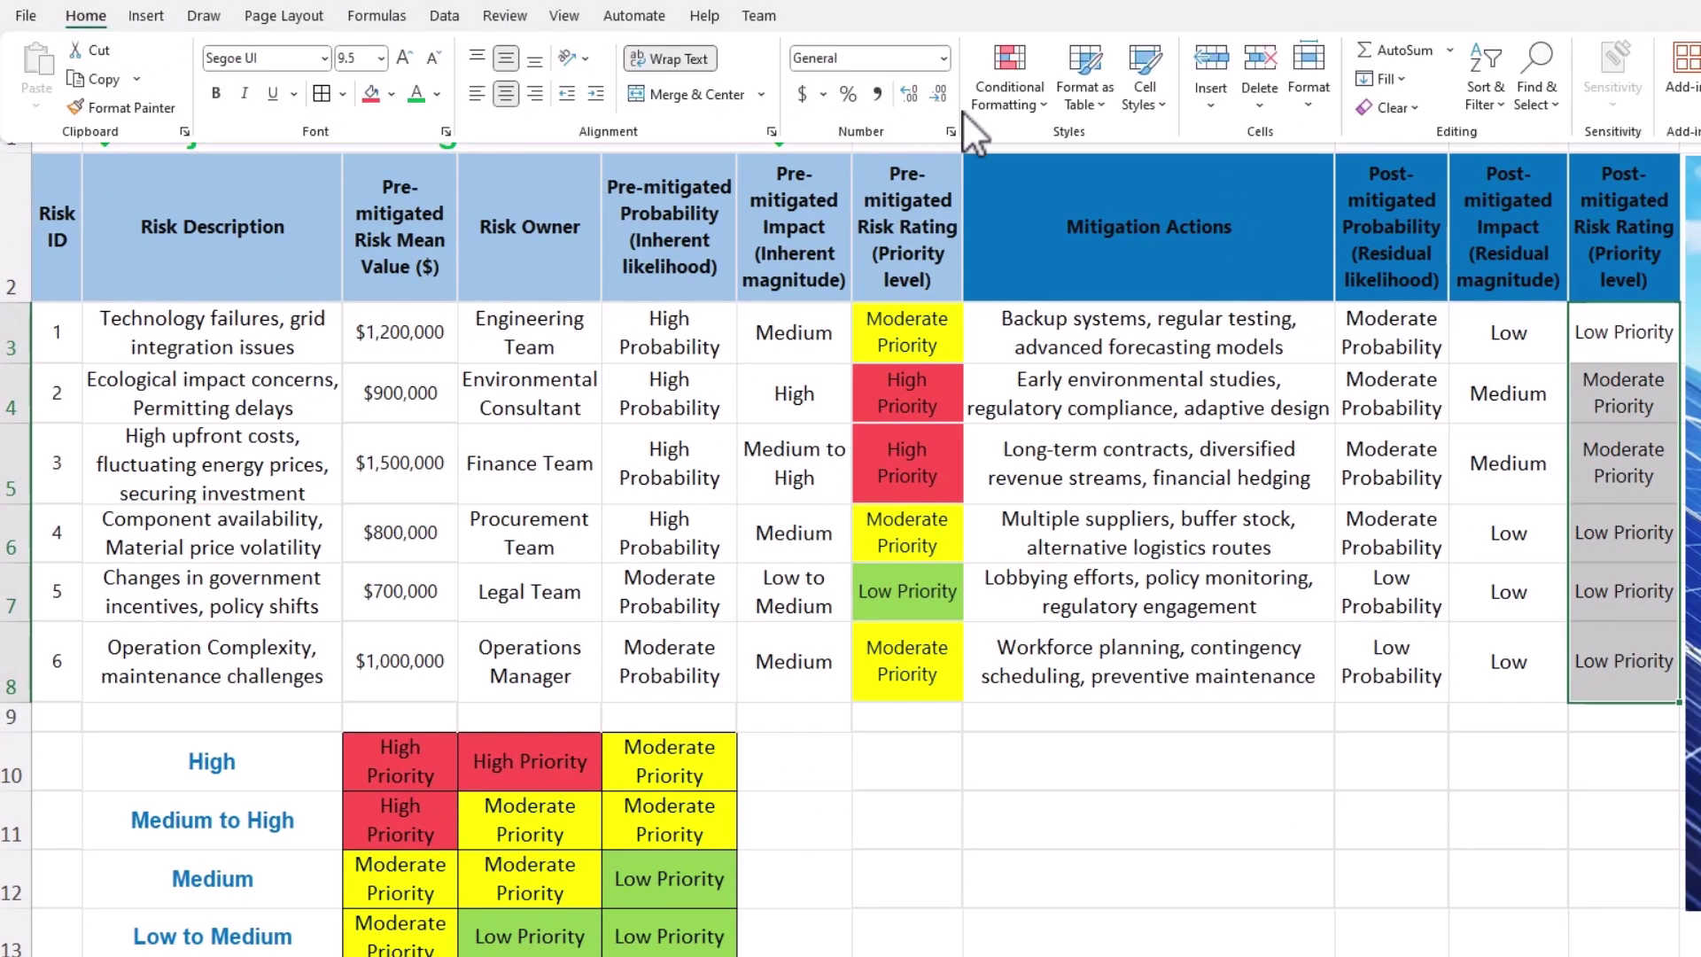
click(1011, 105)
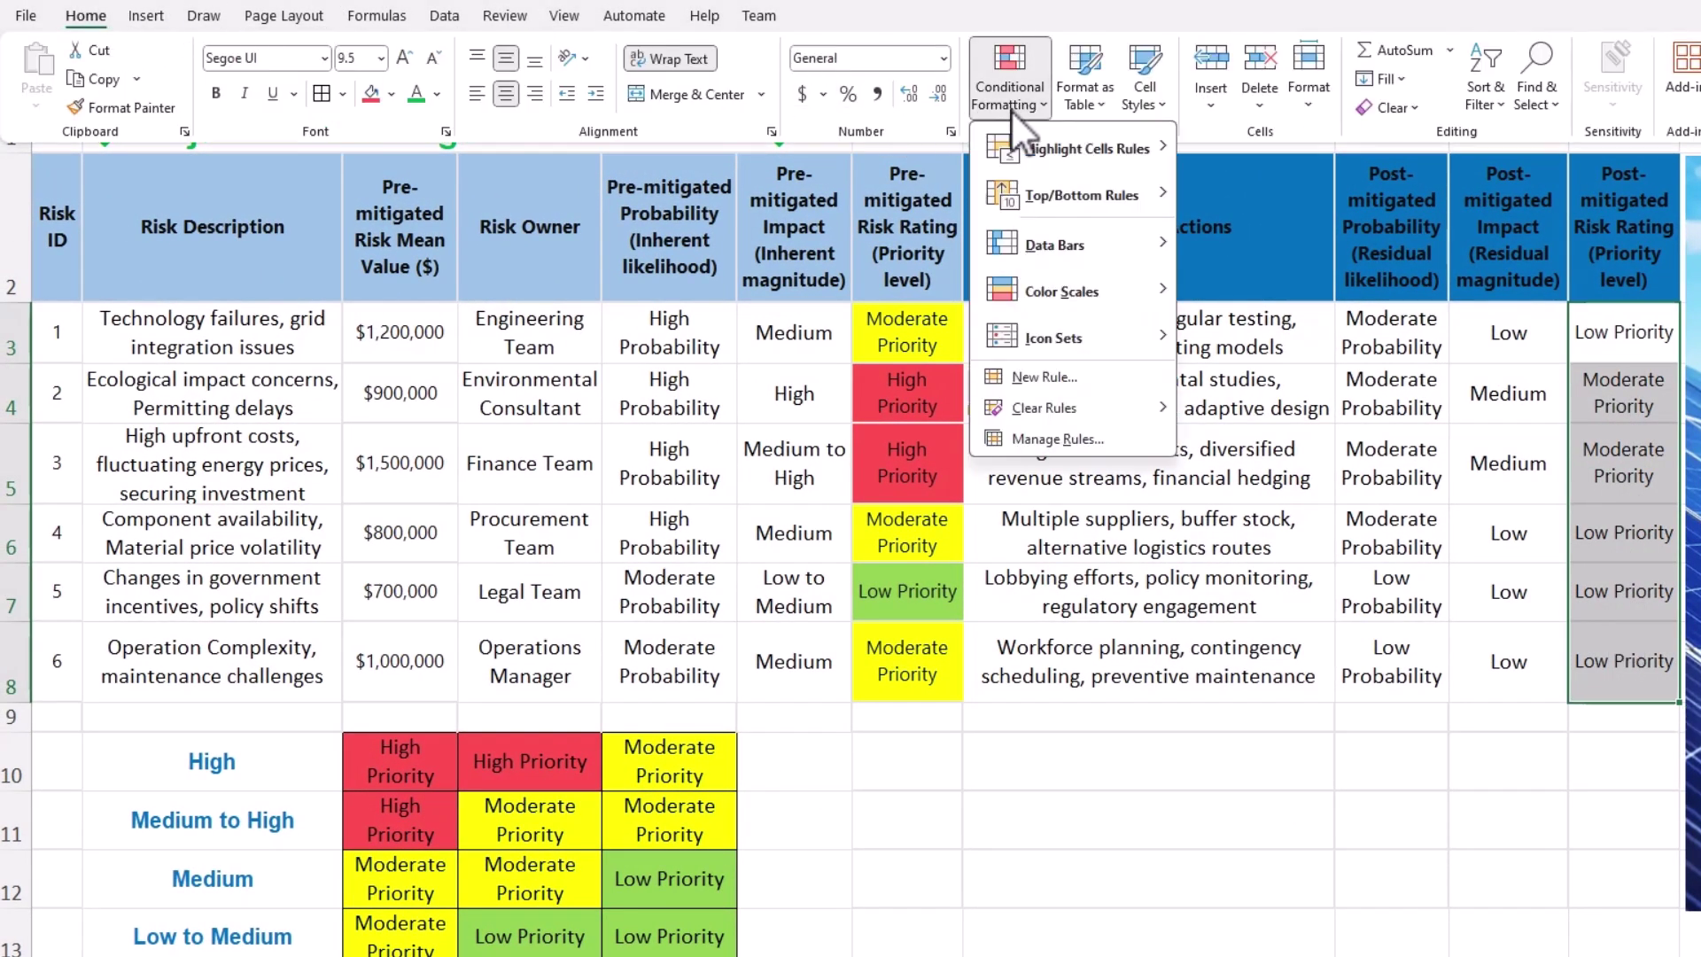
click(1086, 439)
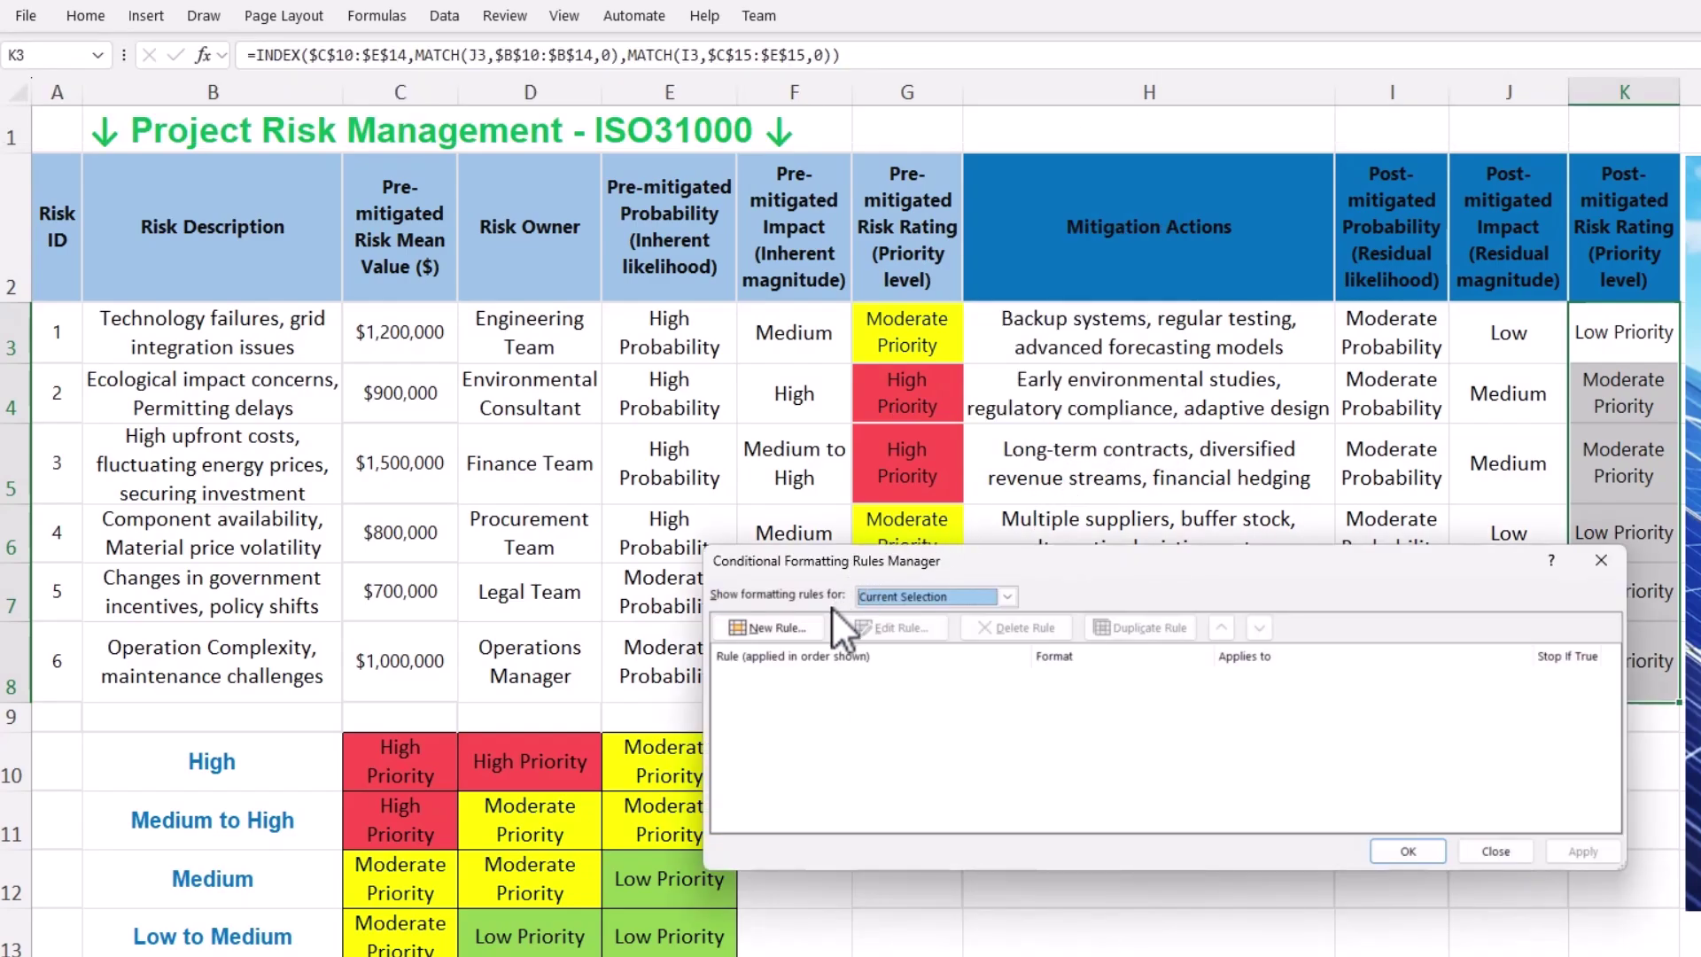
click(809, 625)
click(998, 573)
click(1130, 769)
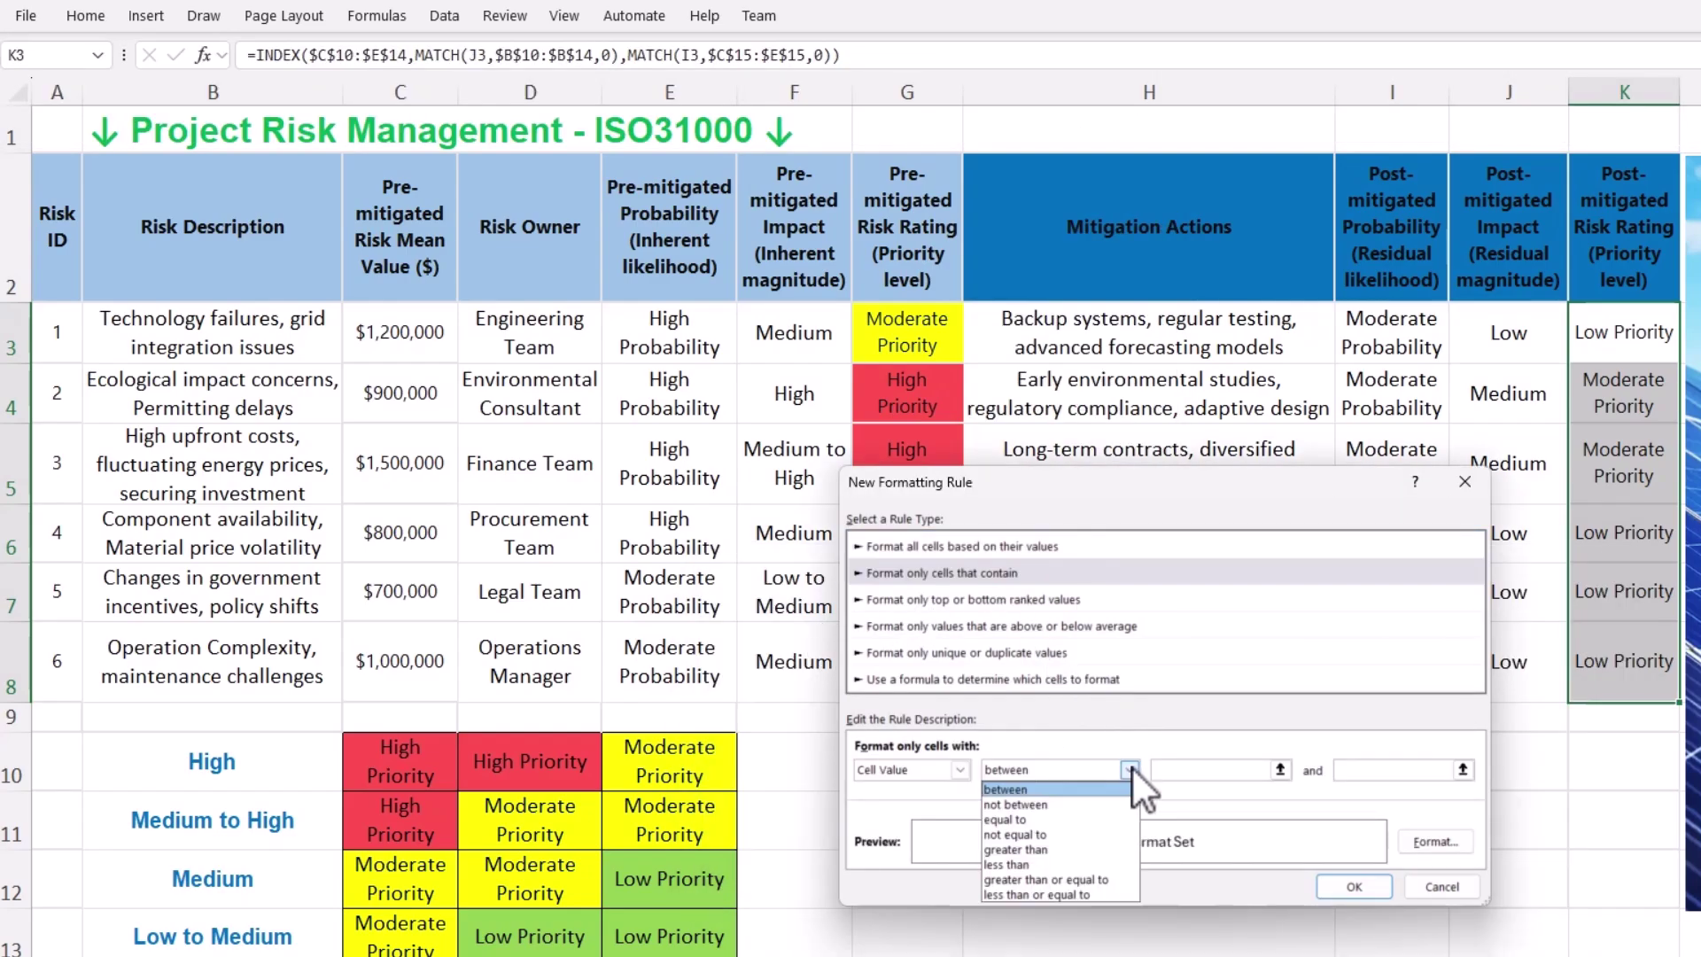
click(1048, 820)
click(1462, 770)
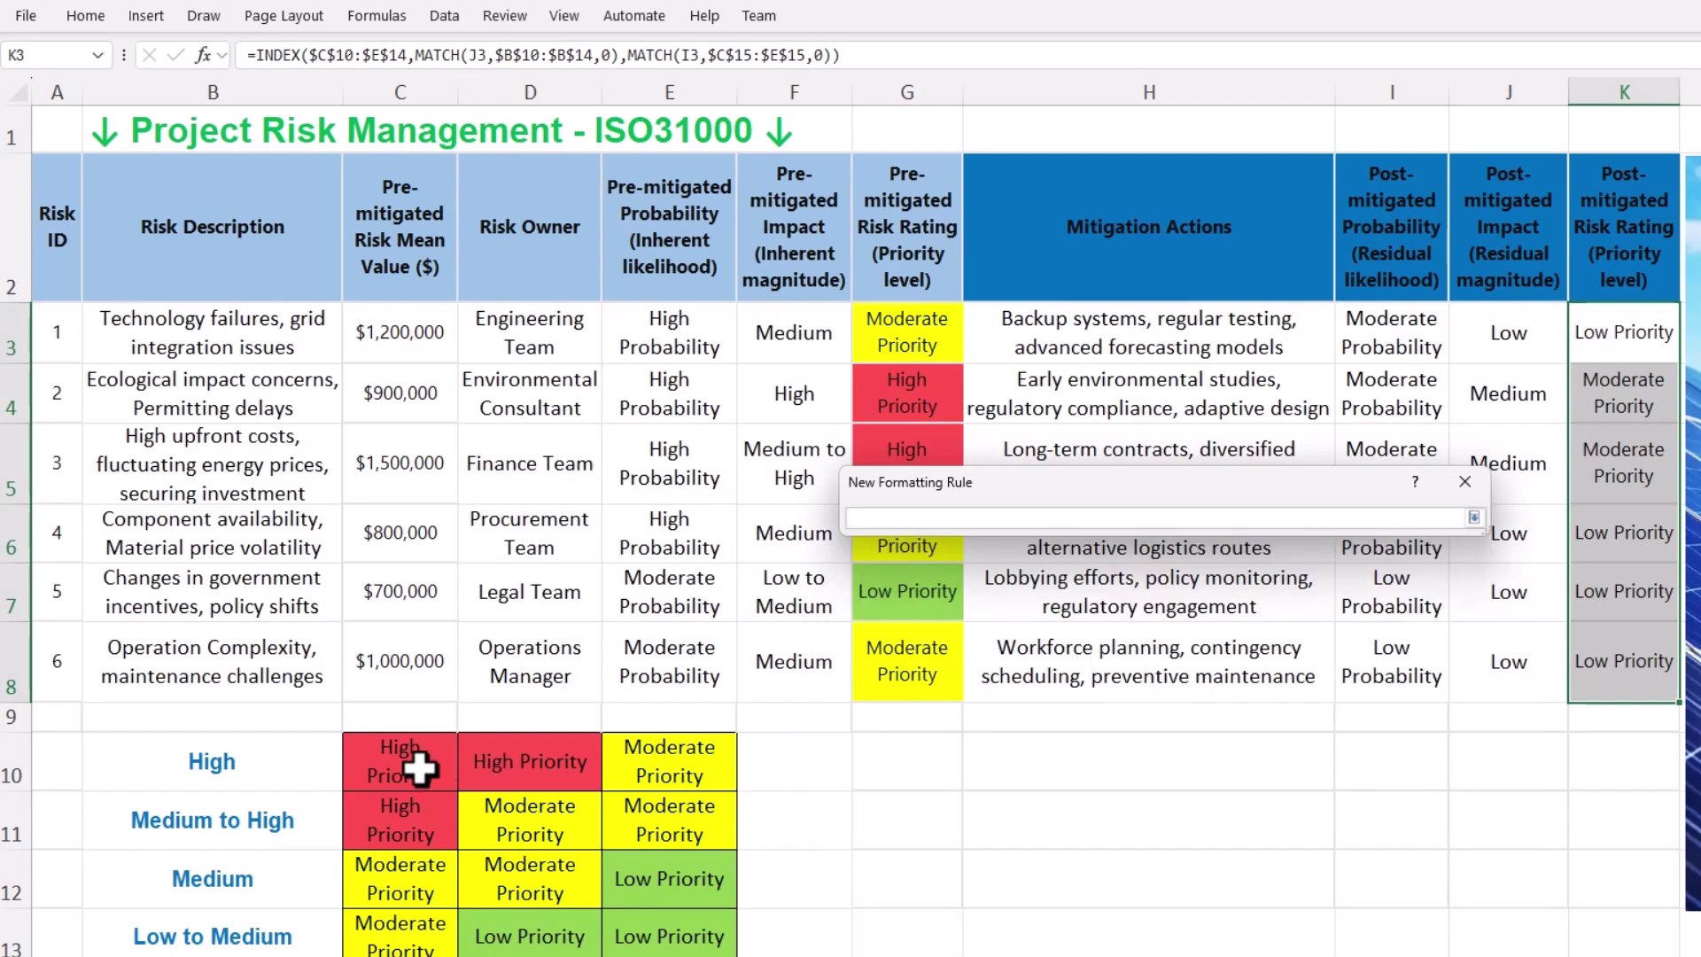
click(416, 769)
click(1473, 519)
- Give the High Priority rule for the post-mitigated ratings a light red fill and save the rule
click(1444, 835)
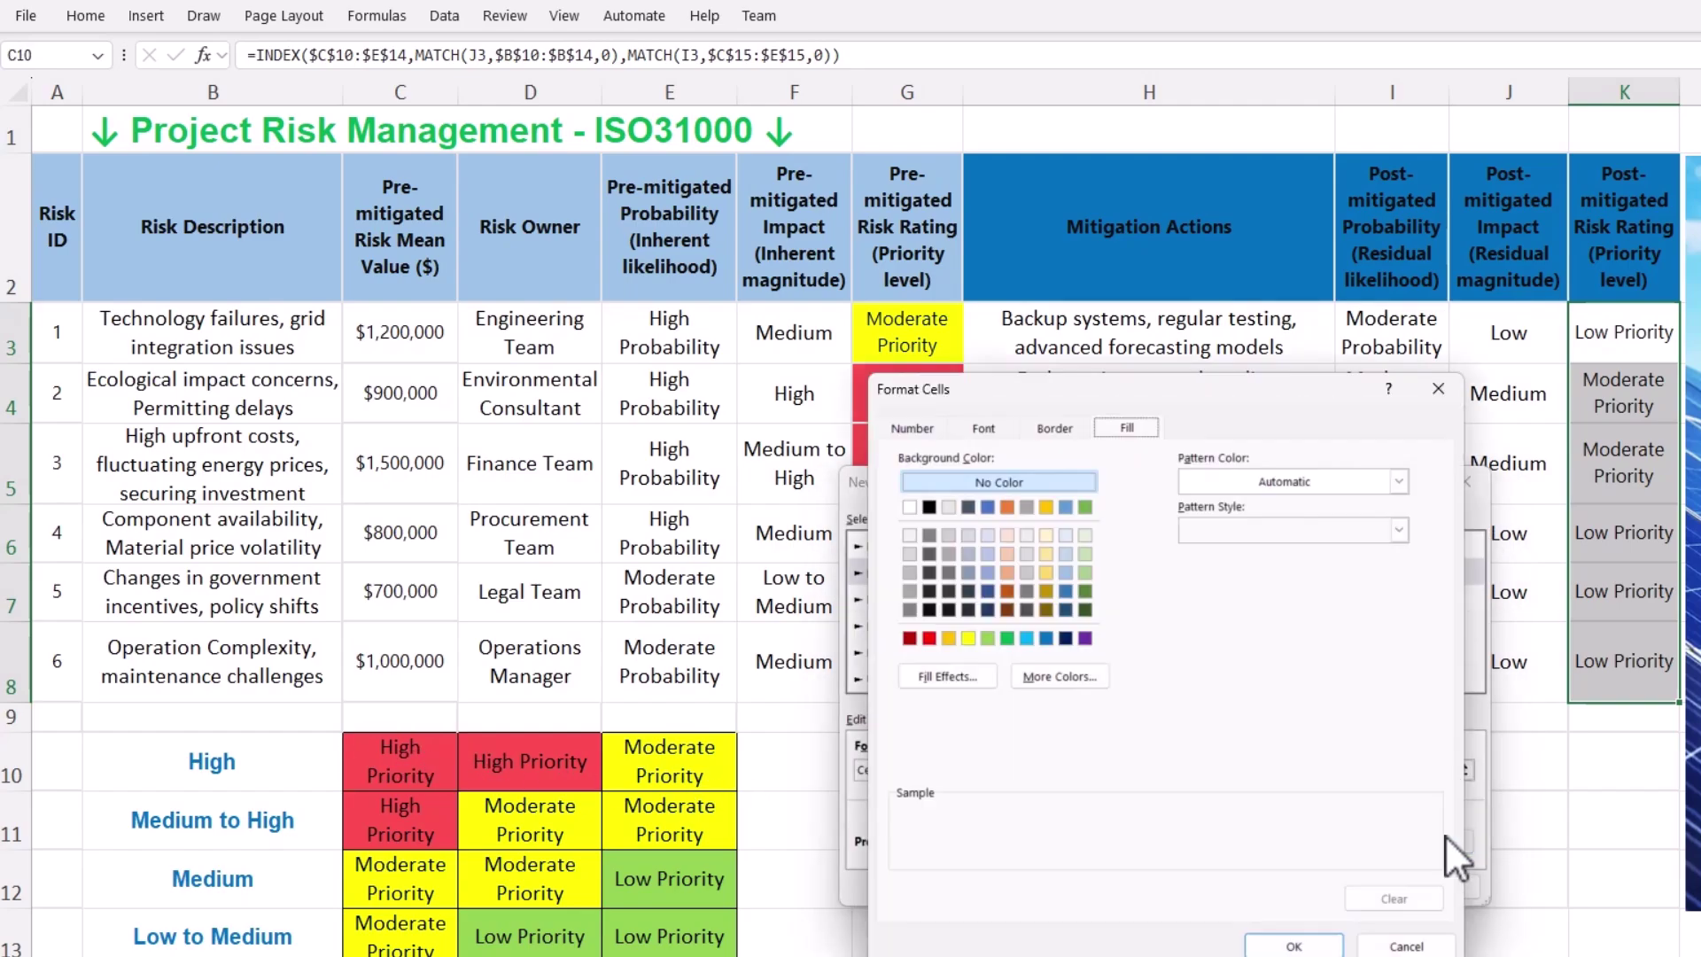
click(1067, 675)
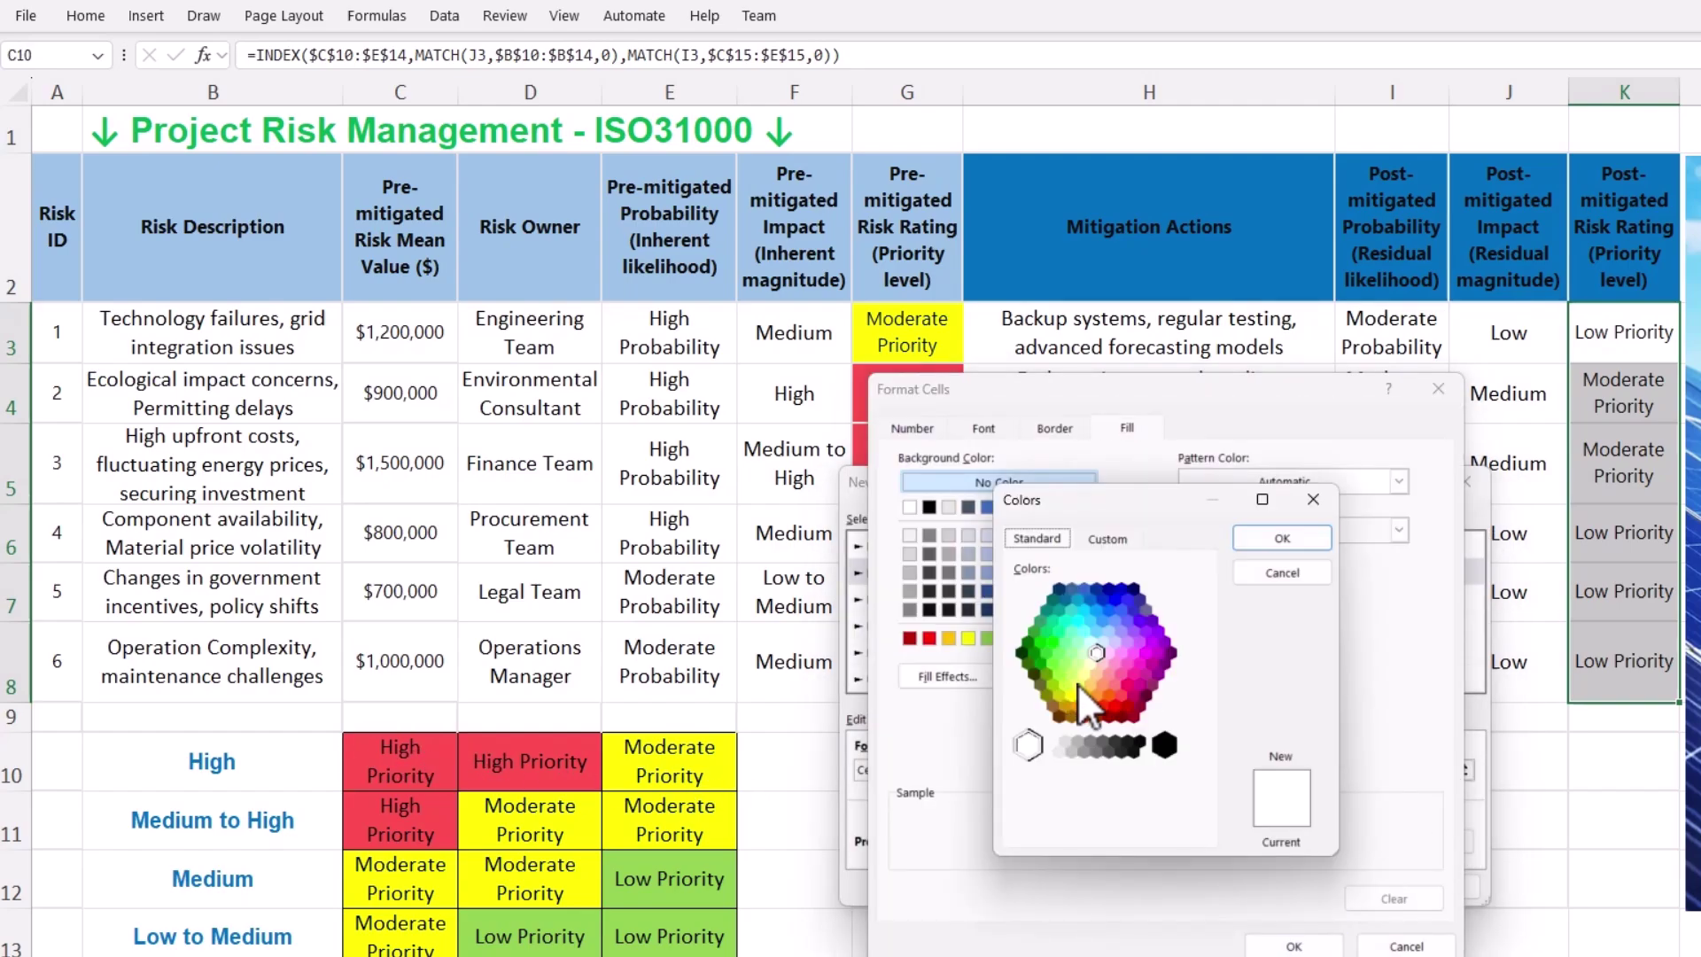
click(1125, 694)
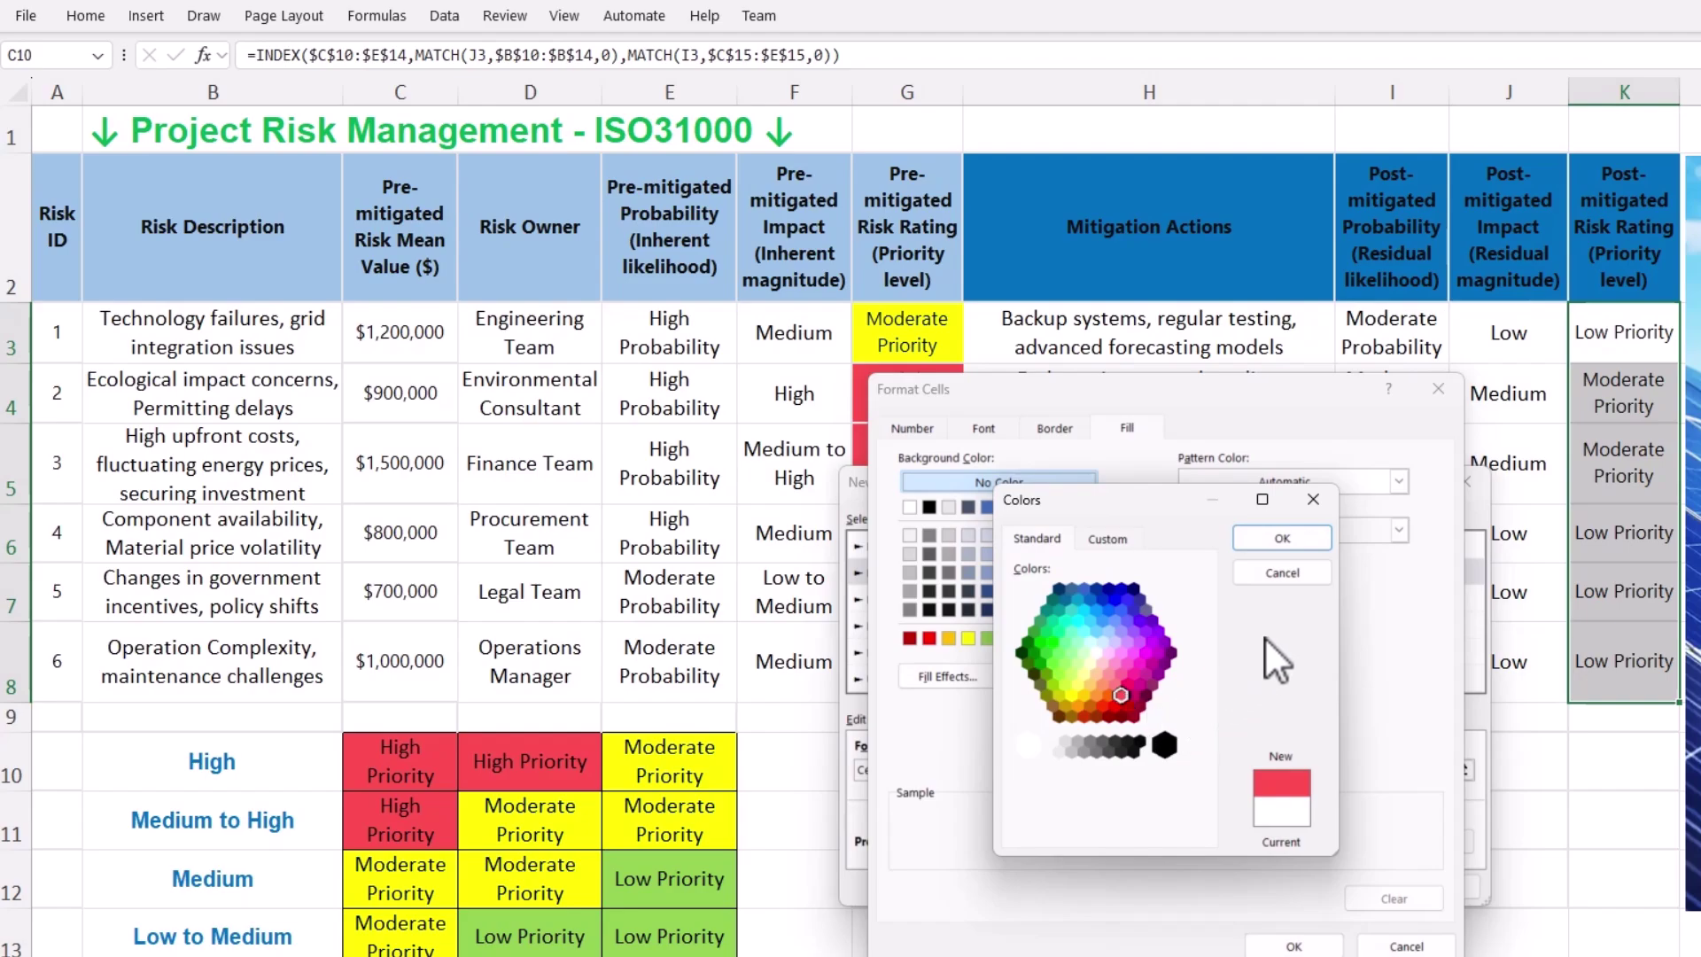
click(1290, 538)
click(1294, 947)
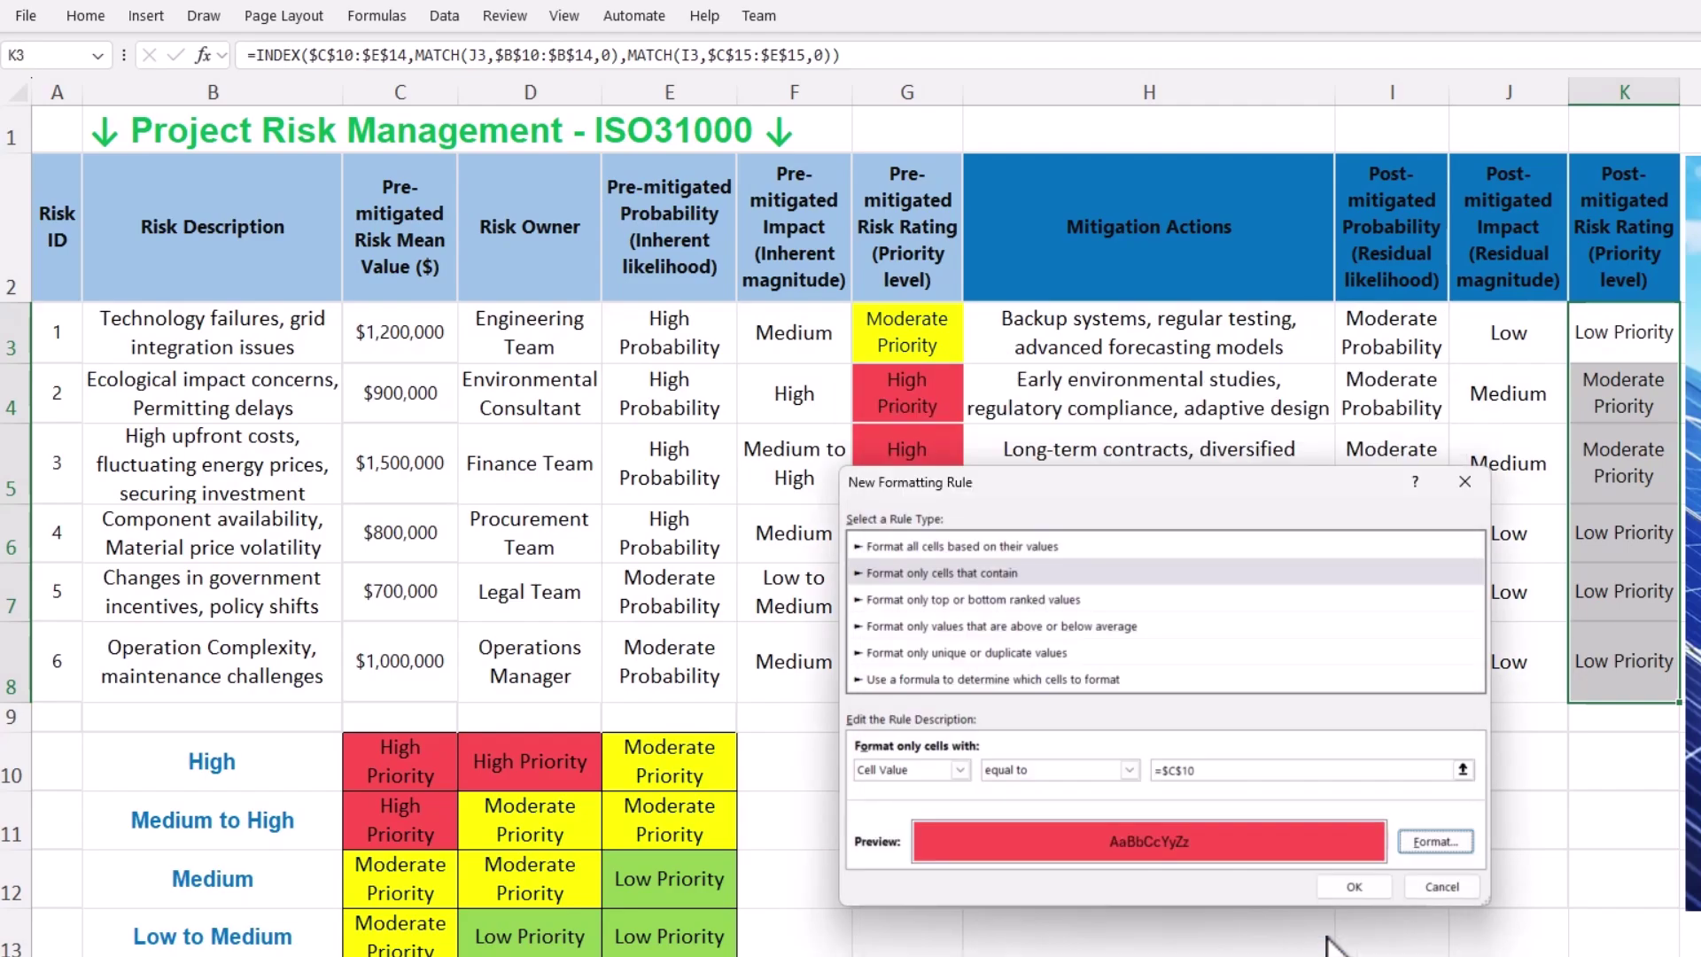
click(1356, 886)
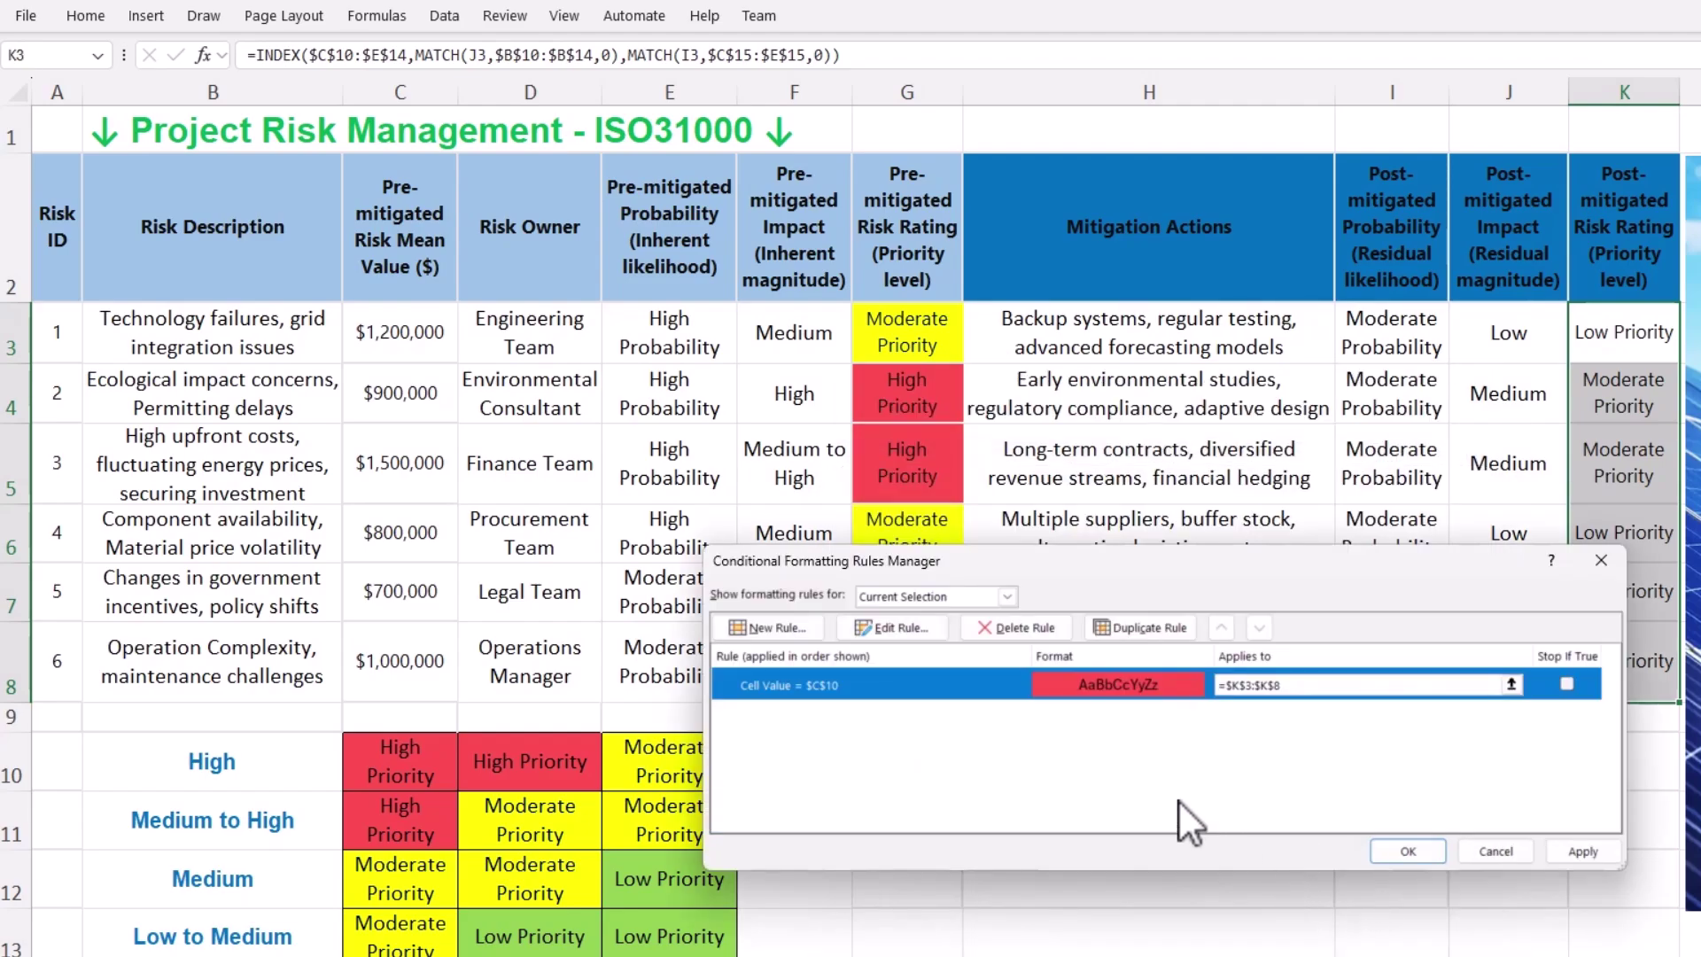
- Add a conditional formatting rule for K3:K8 that gives cells with a value equal to =$E$10 a yellow fill
click(812, 631)
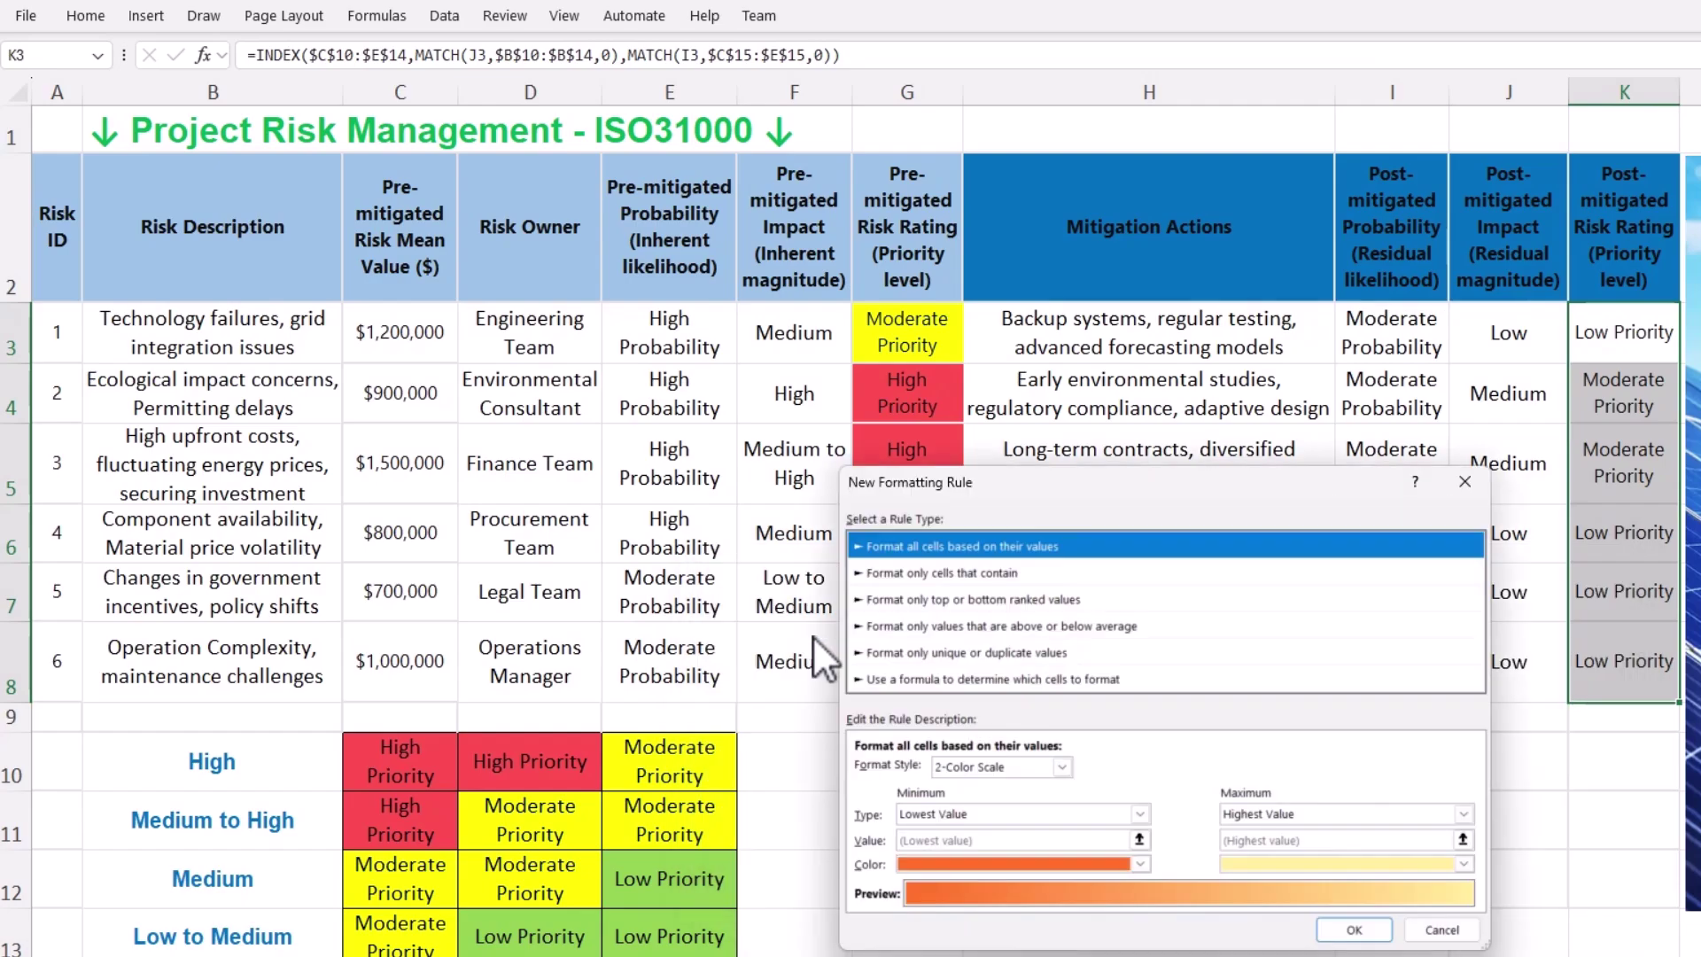
click(954, 575)
click(1055, 769)
click(1046, 802)
click(1464, 769)
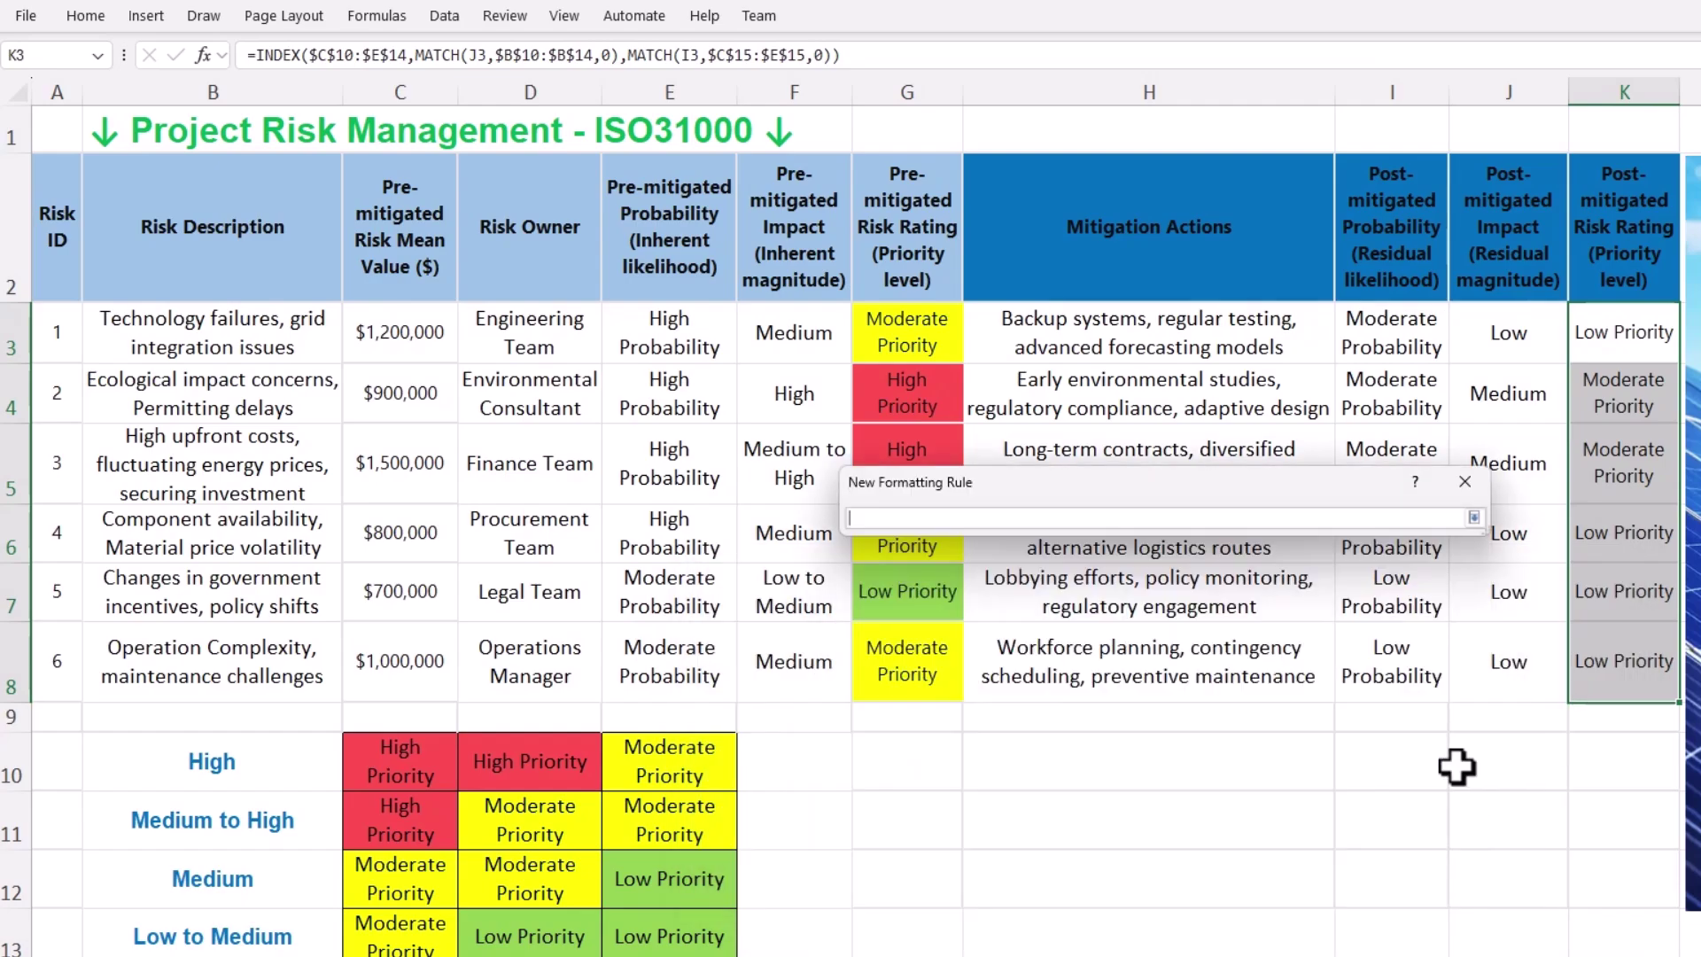
click(708, 769)
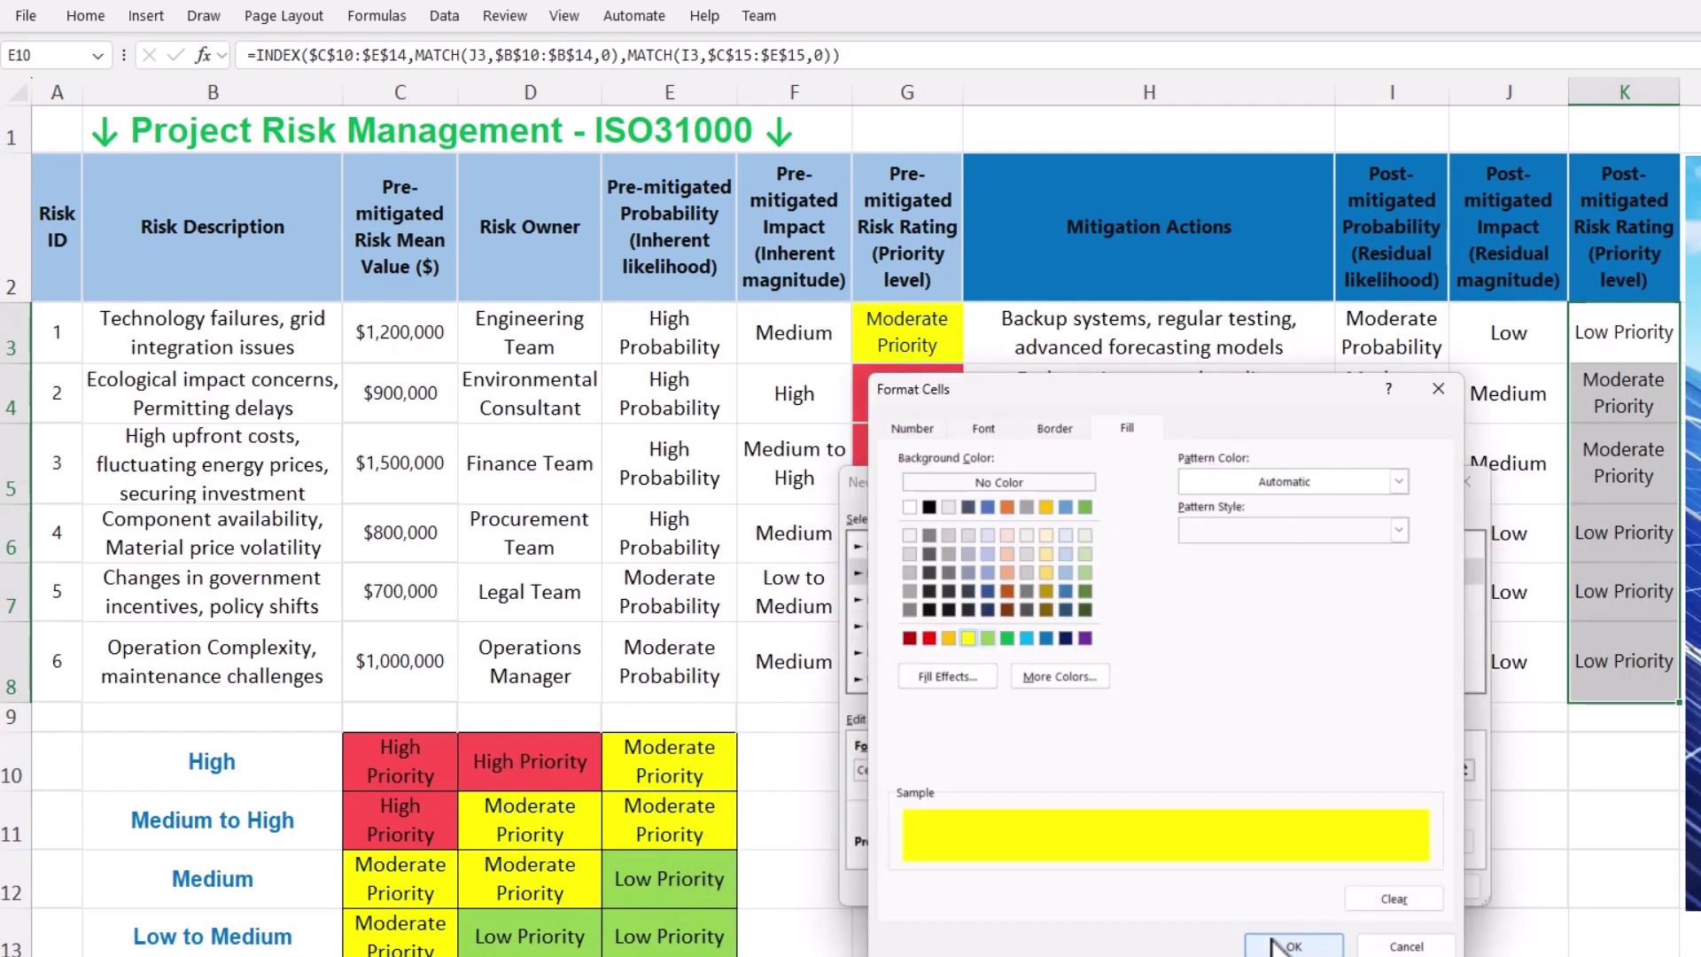
click(1287, 941)
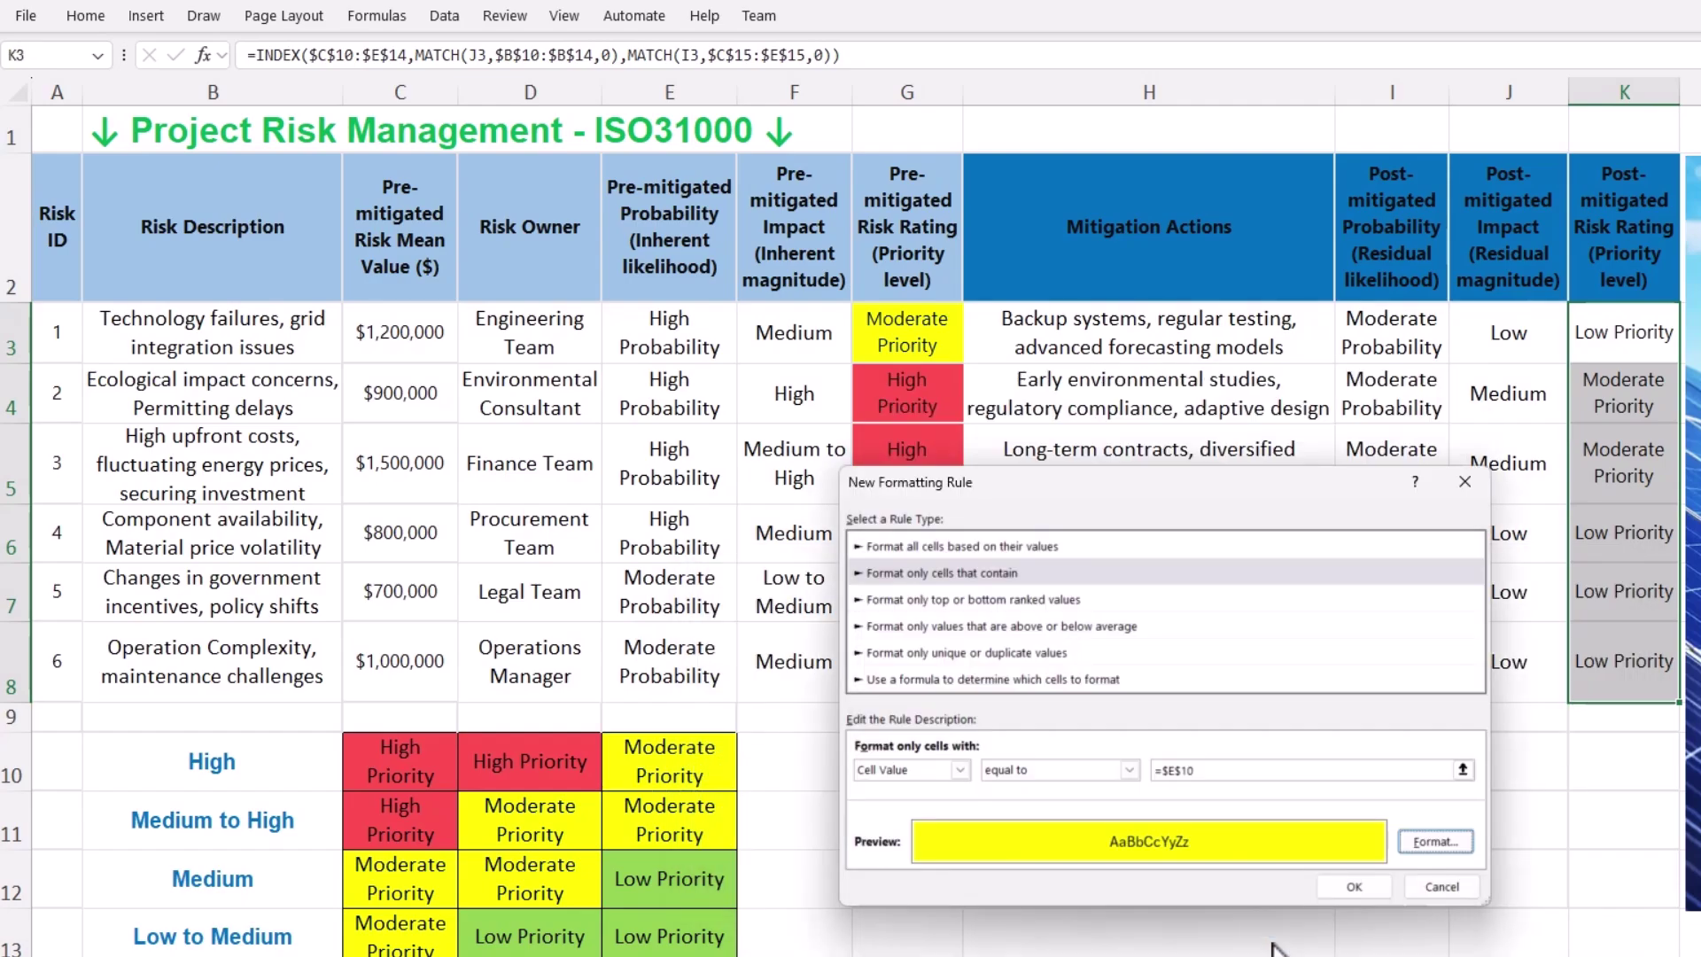
click(1356, 887)
- Add a rule giving K3:K8 cells equal to =$E$12 a light green fill and apply all the post-mitigated rating rules
click(791, 629)
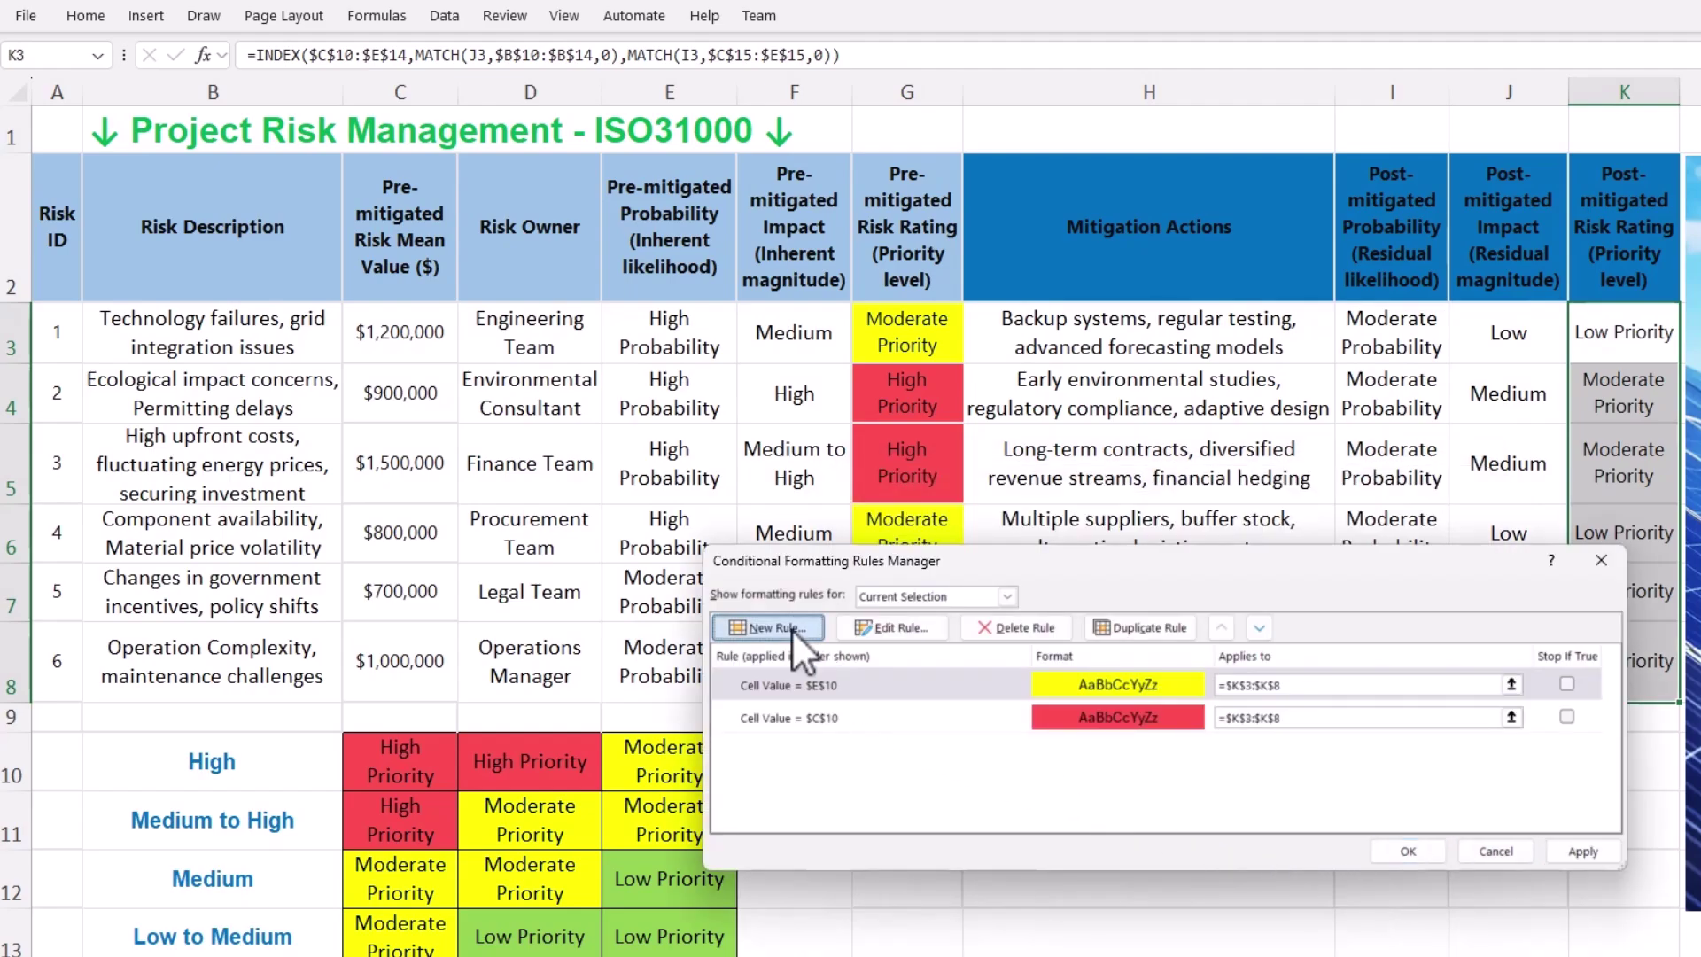
click(1453, 769)
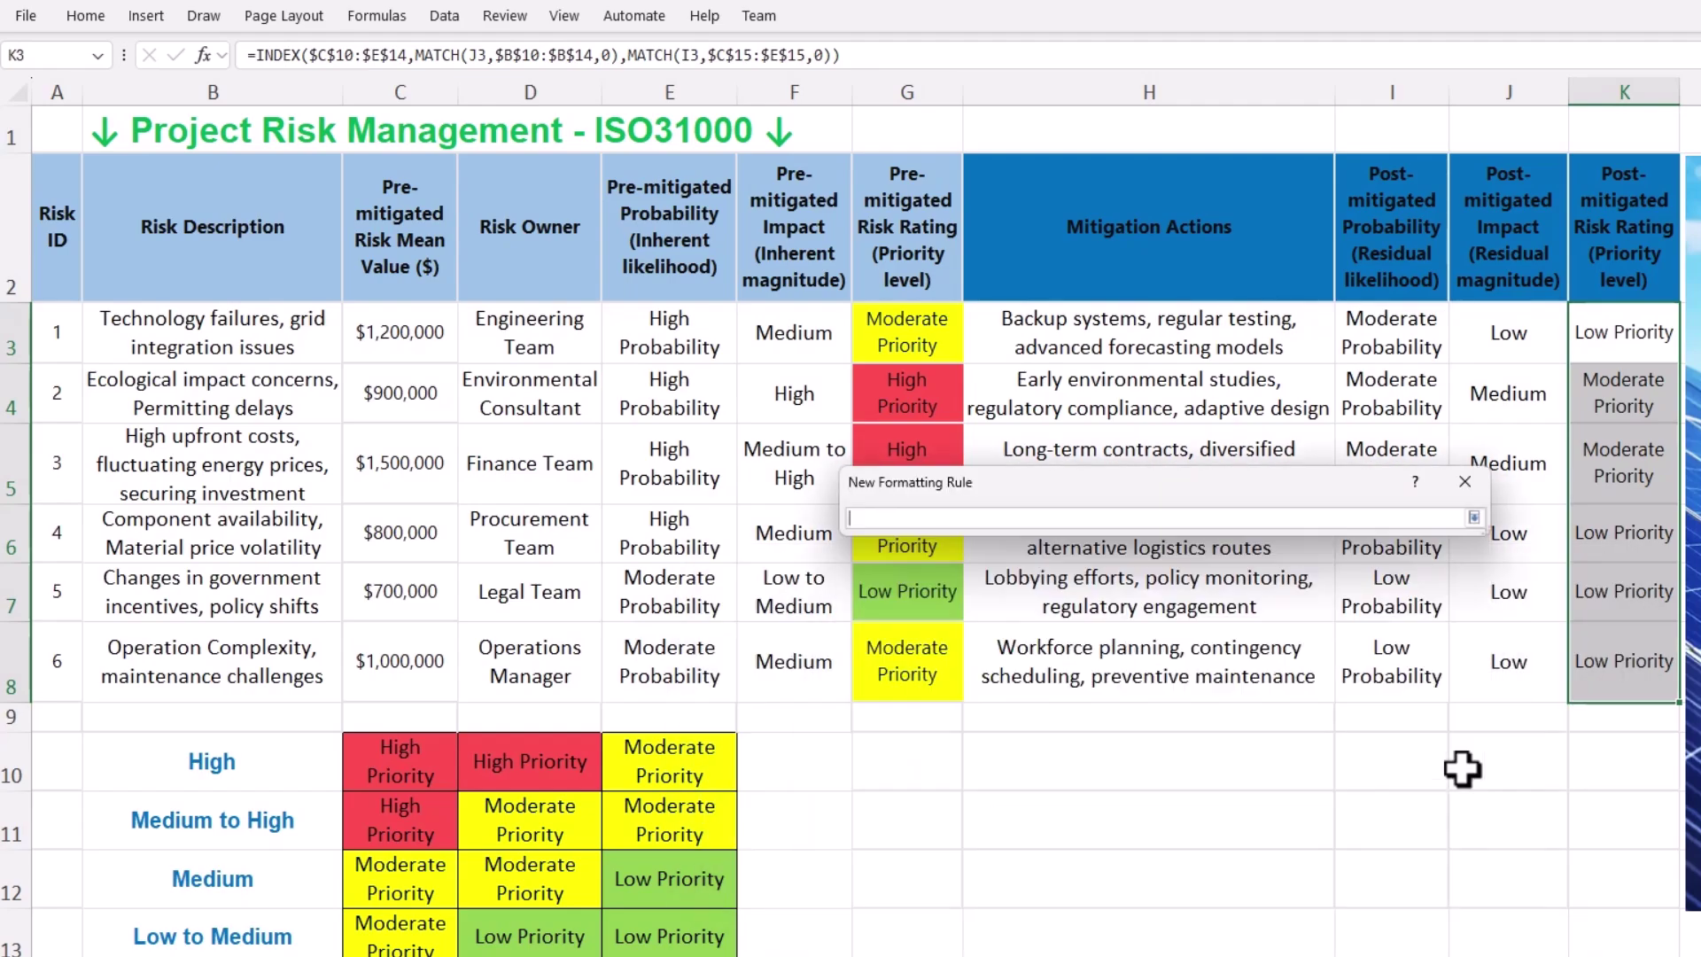
click(720, 880)
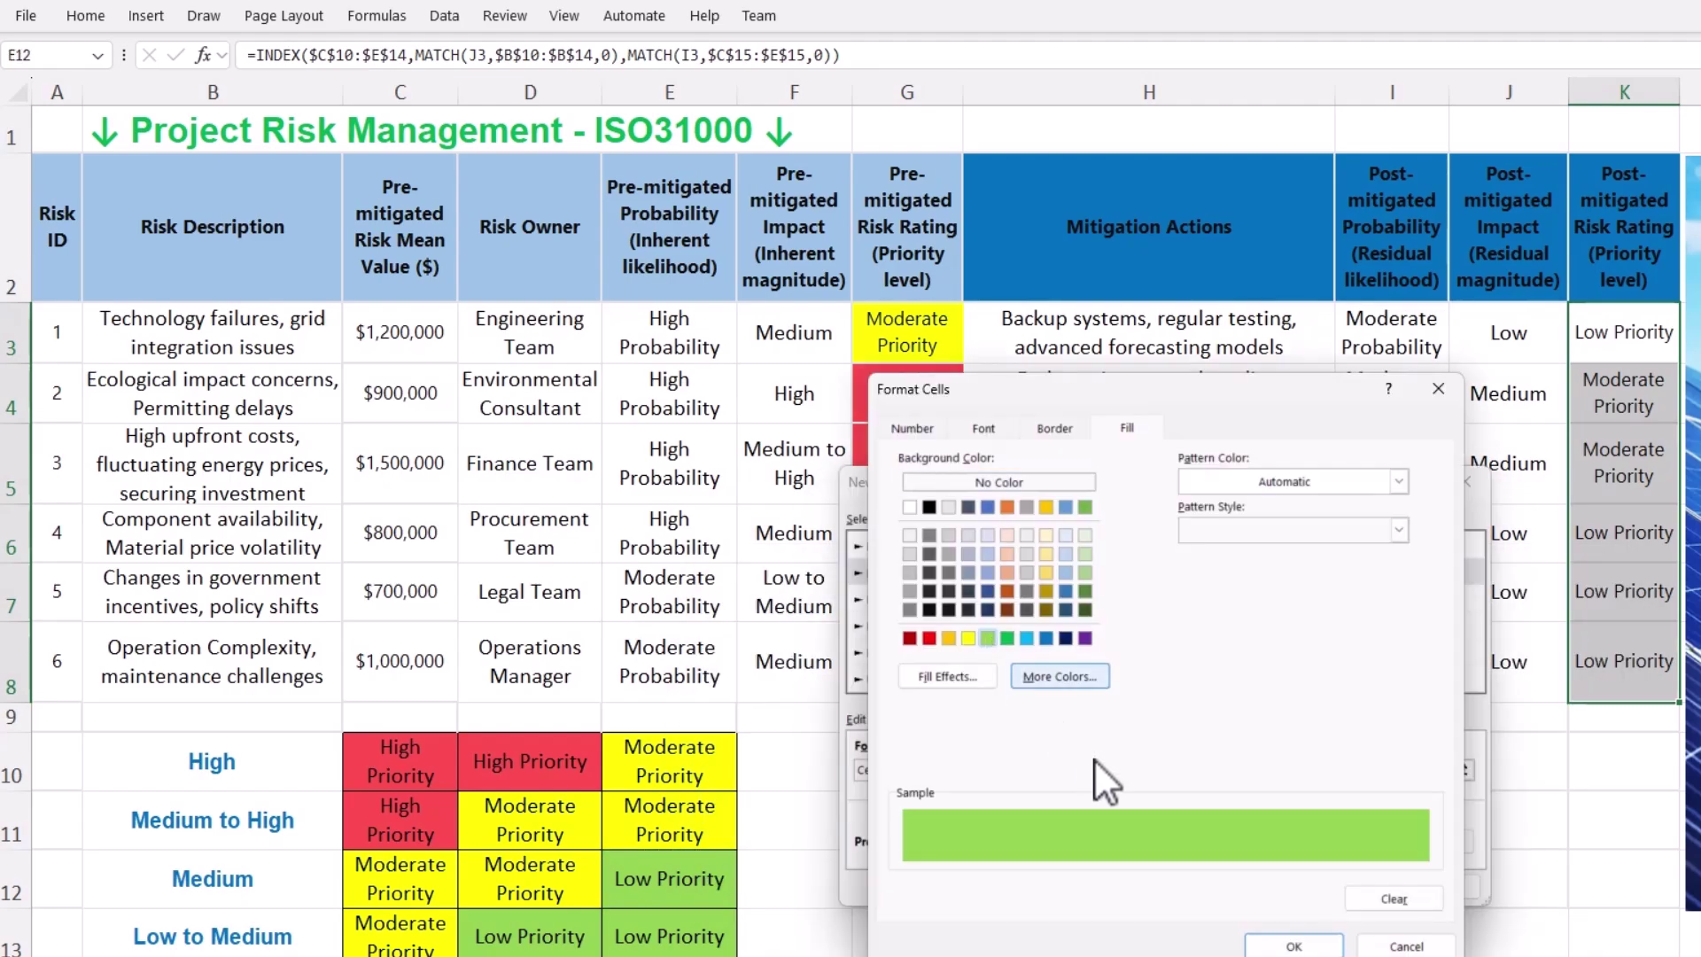
click(1293, 947)
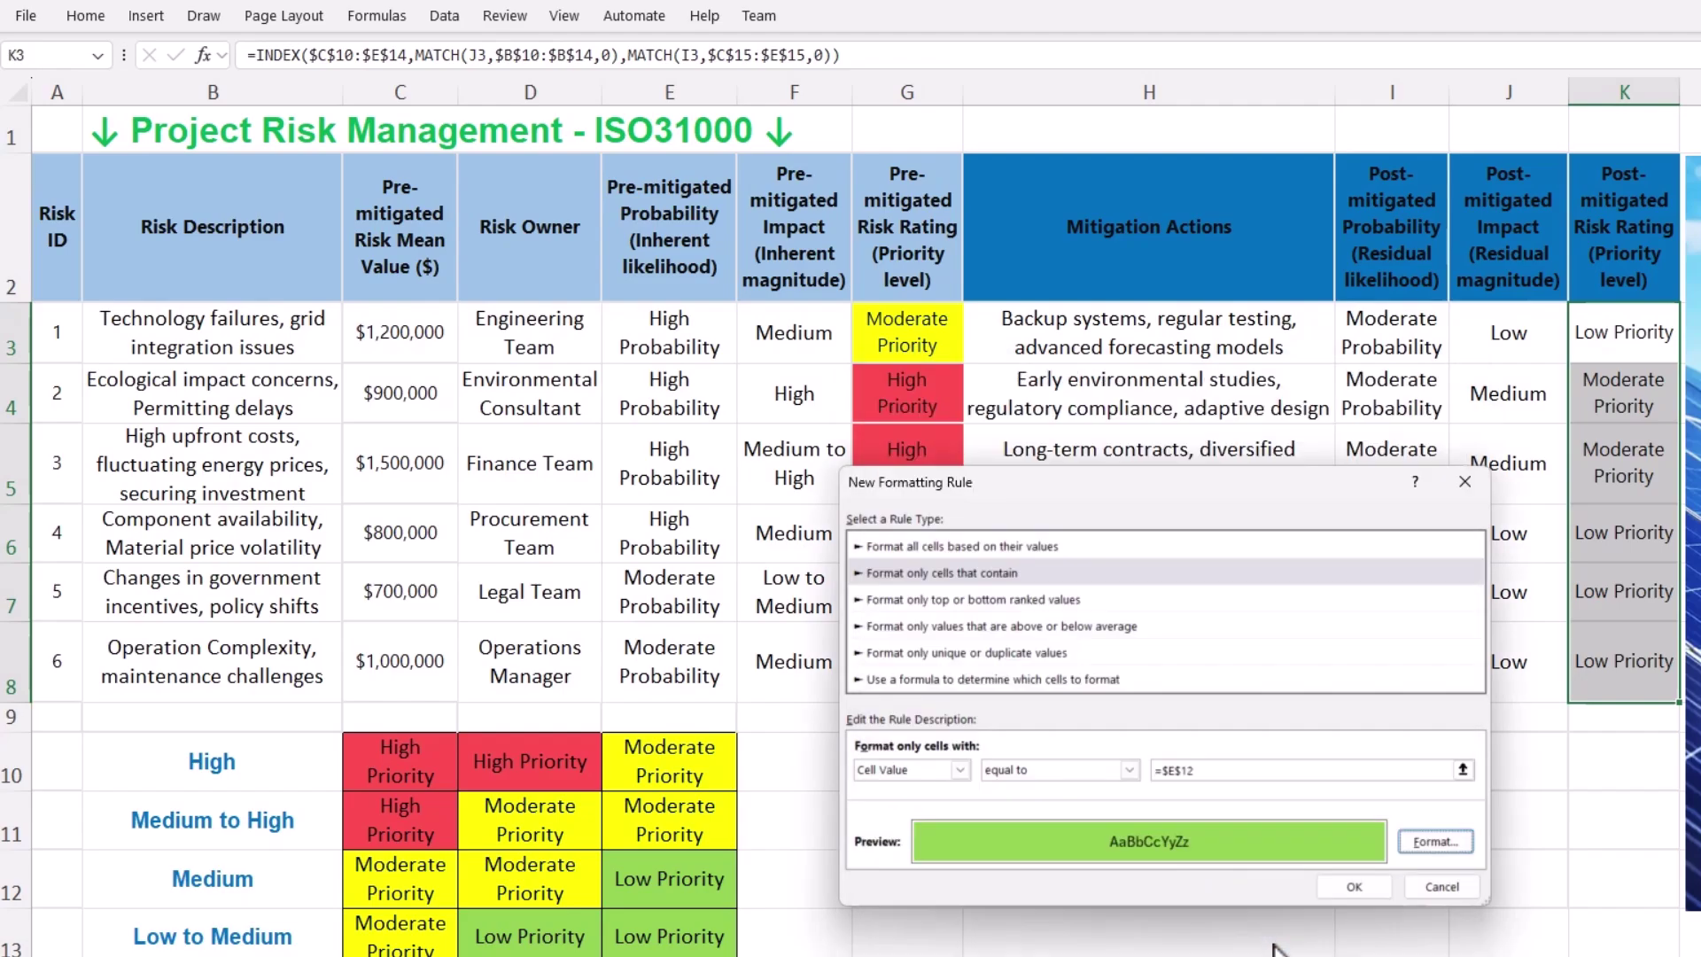
click(1338, 878)
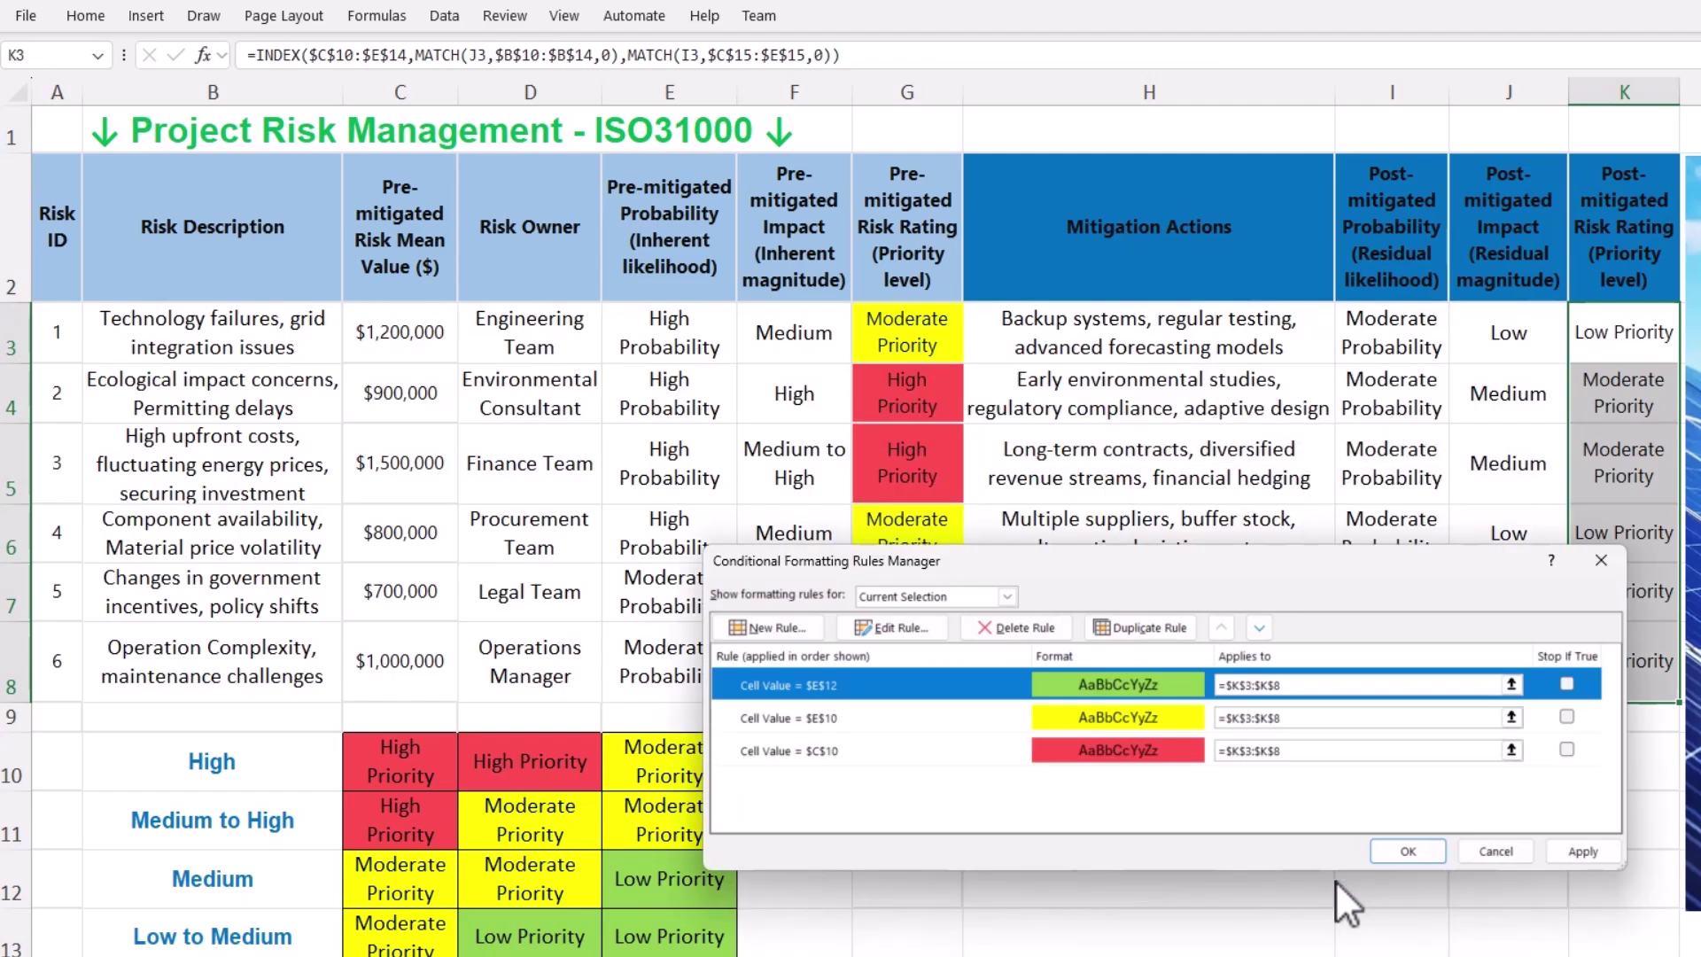
click(1400, 852)
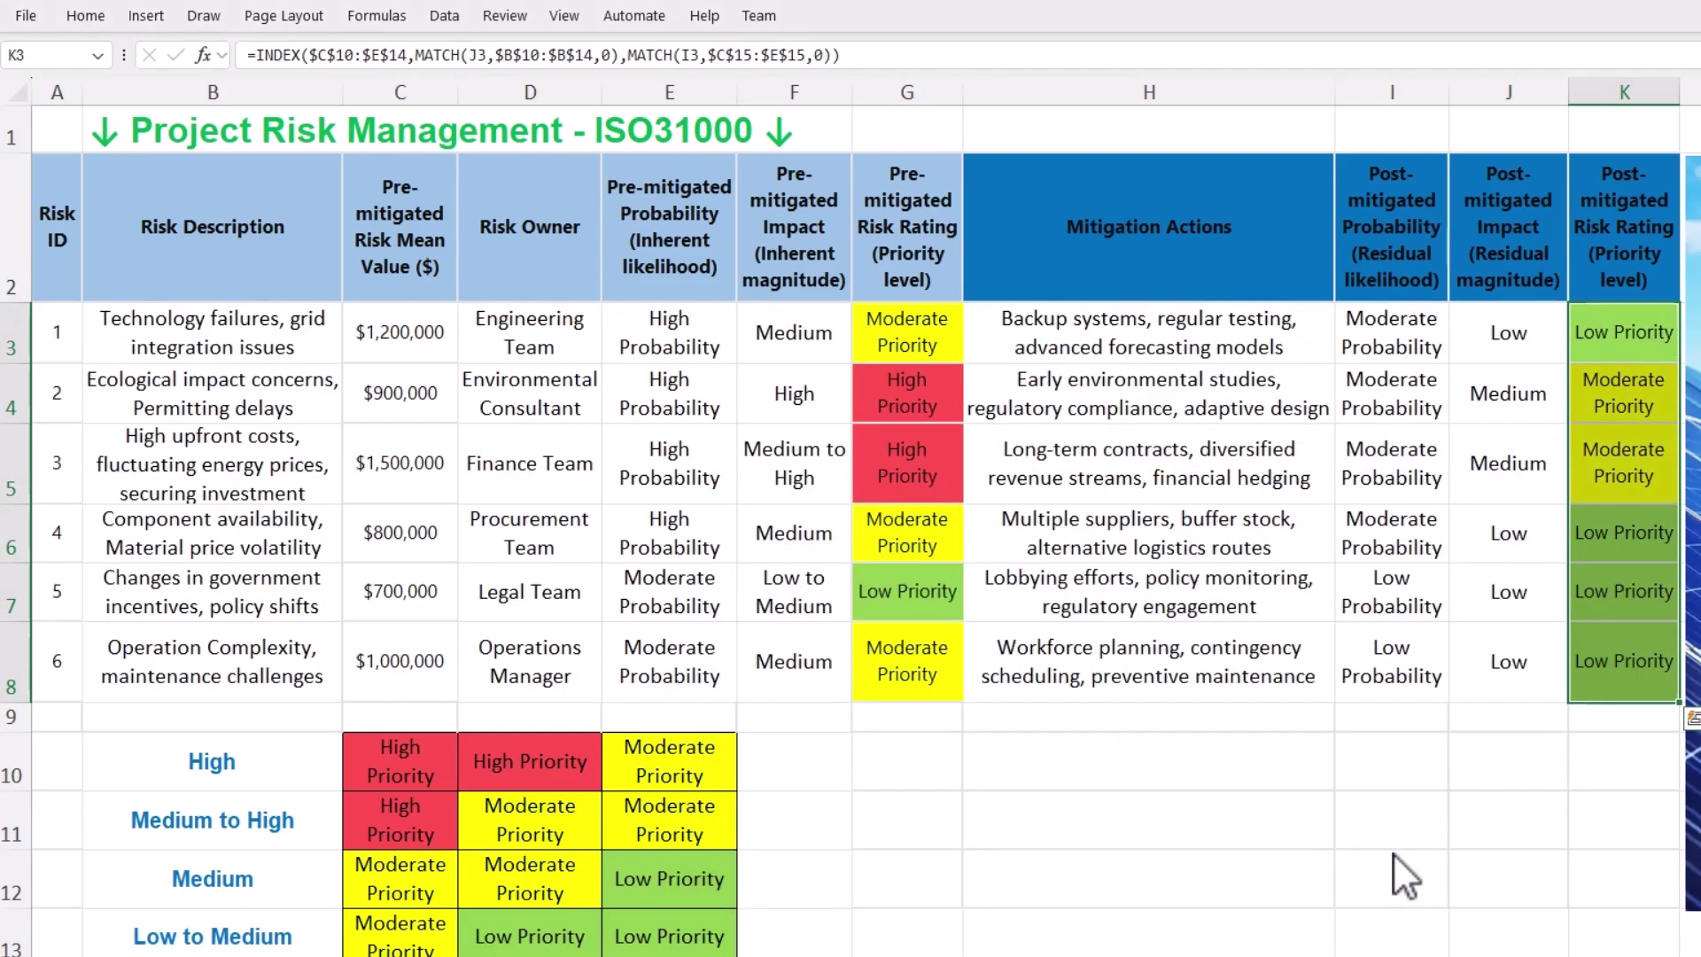
- Test the rating colors by switching risk 2's post-mitigated impact in J4 to Medium to High, High, and back to Medium
click(1509, 394)
click(1579, 412)
click(1489, 452)
click(1579, 412)
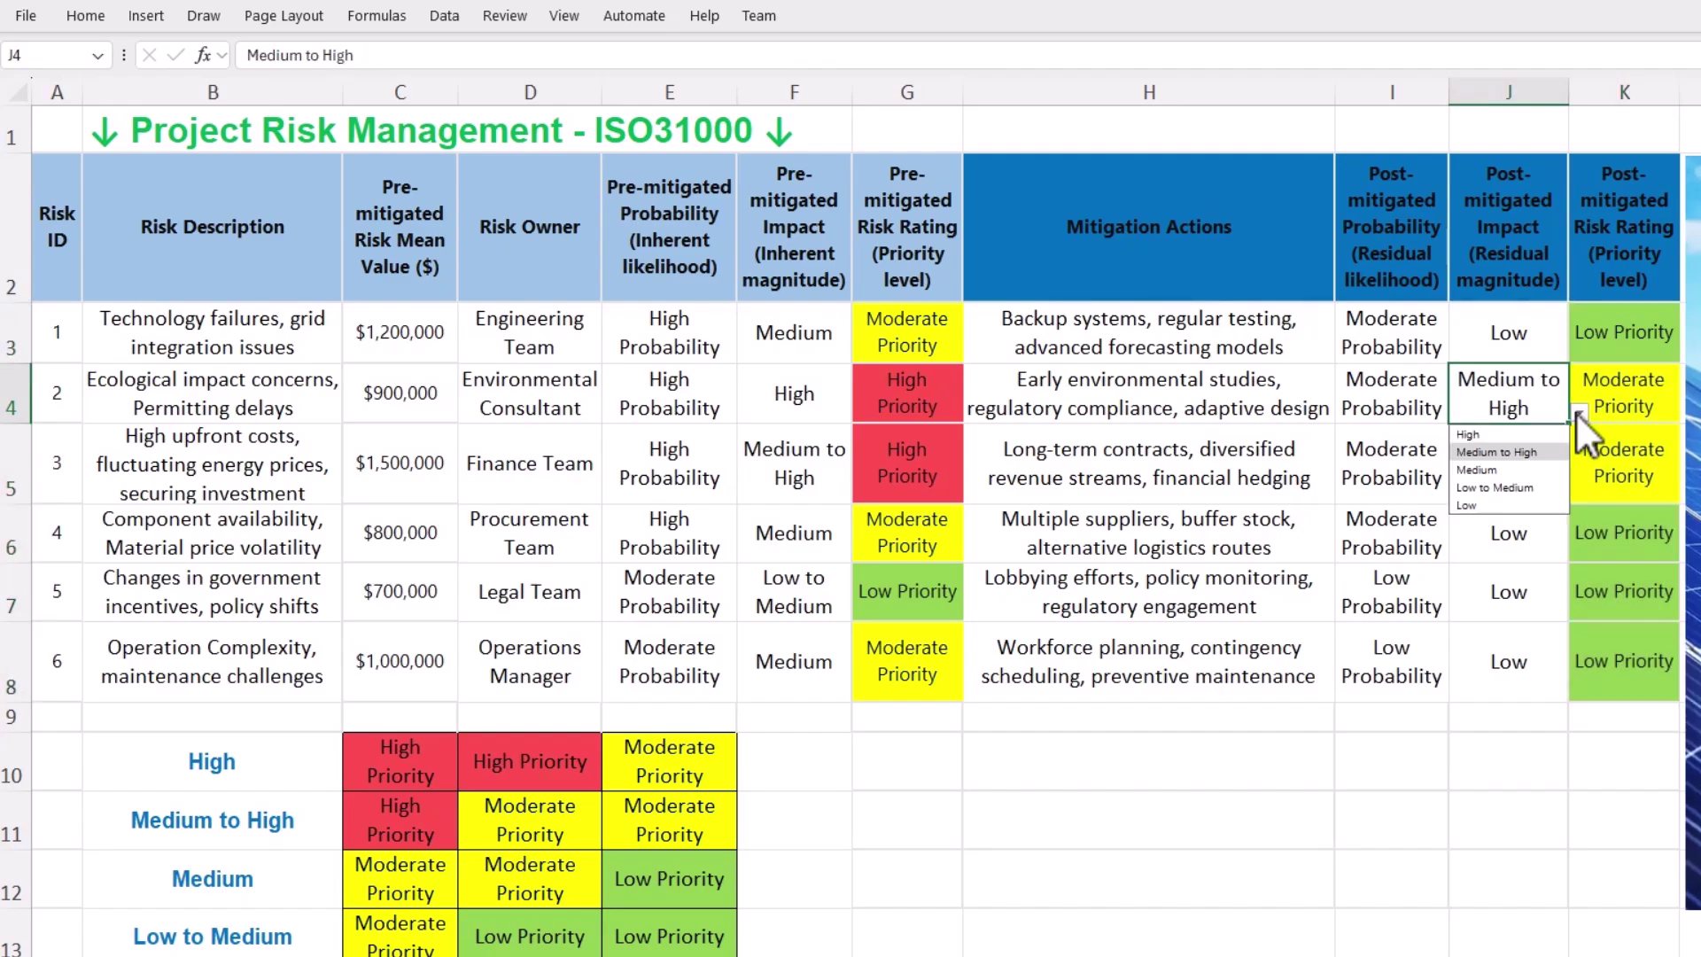
click(1528, 434)
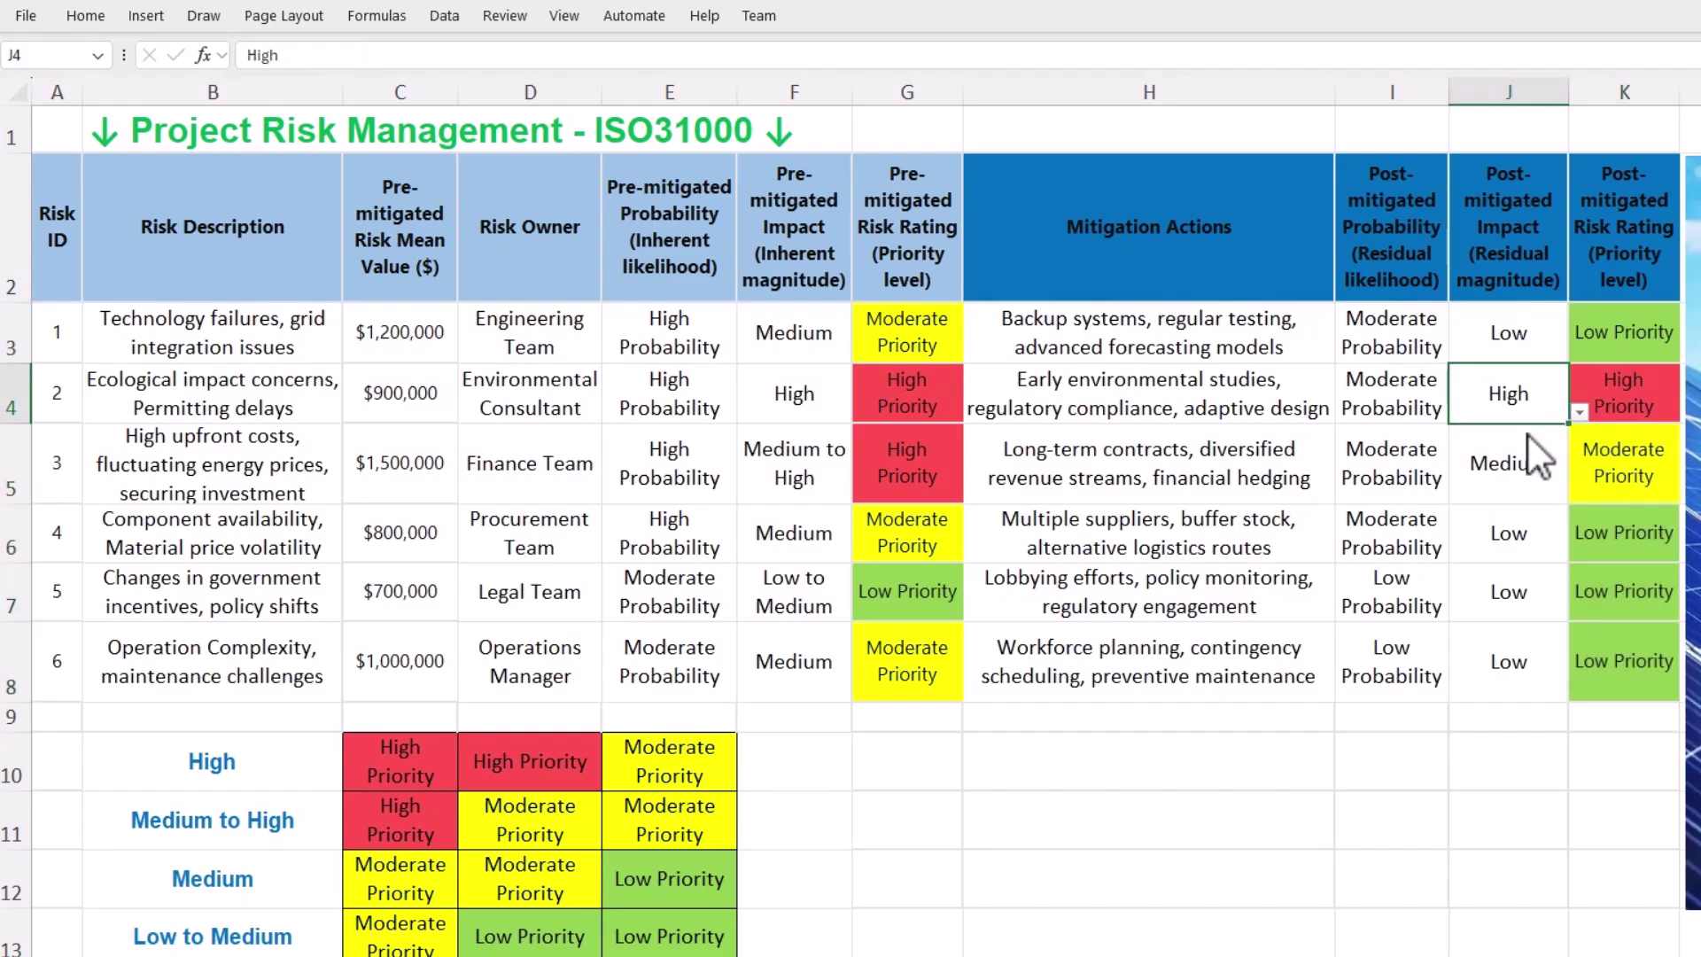
click(1579, 412)
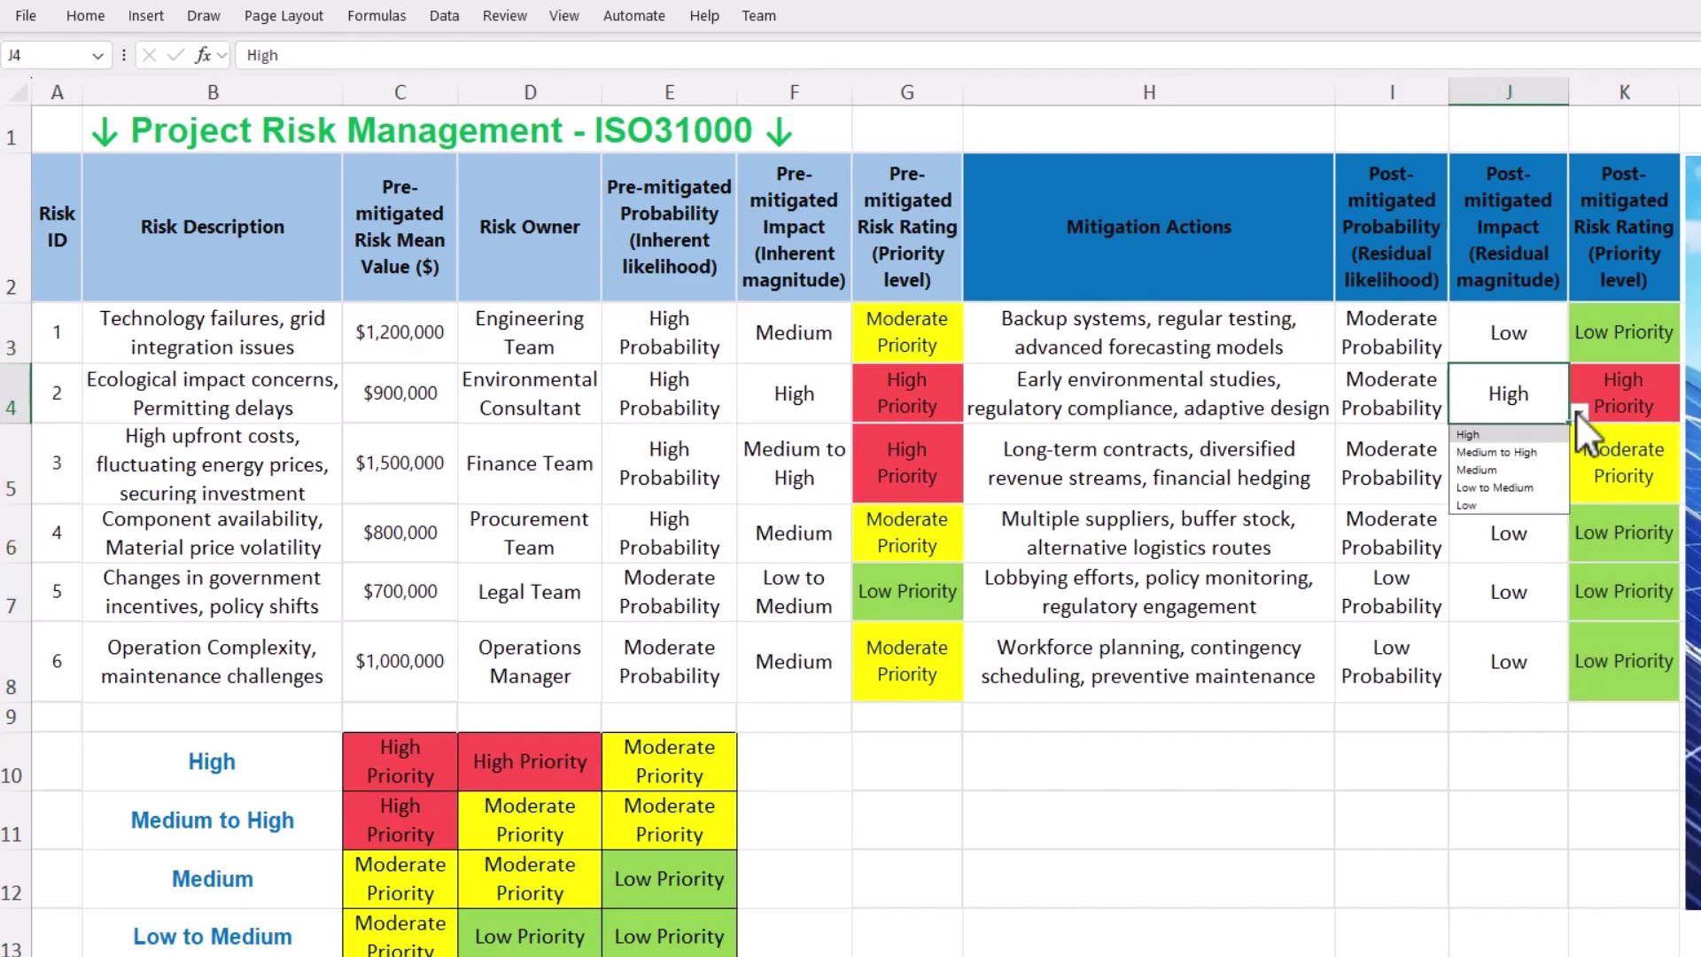
click(1529, 469)
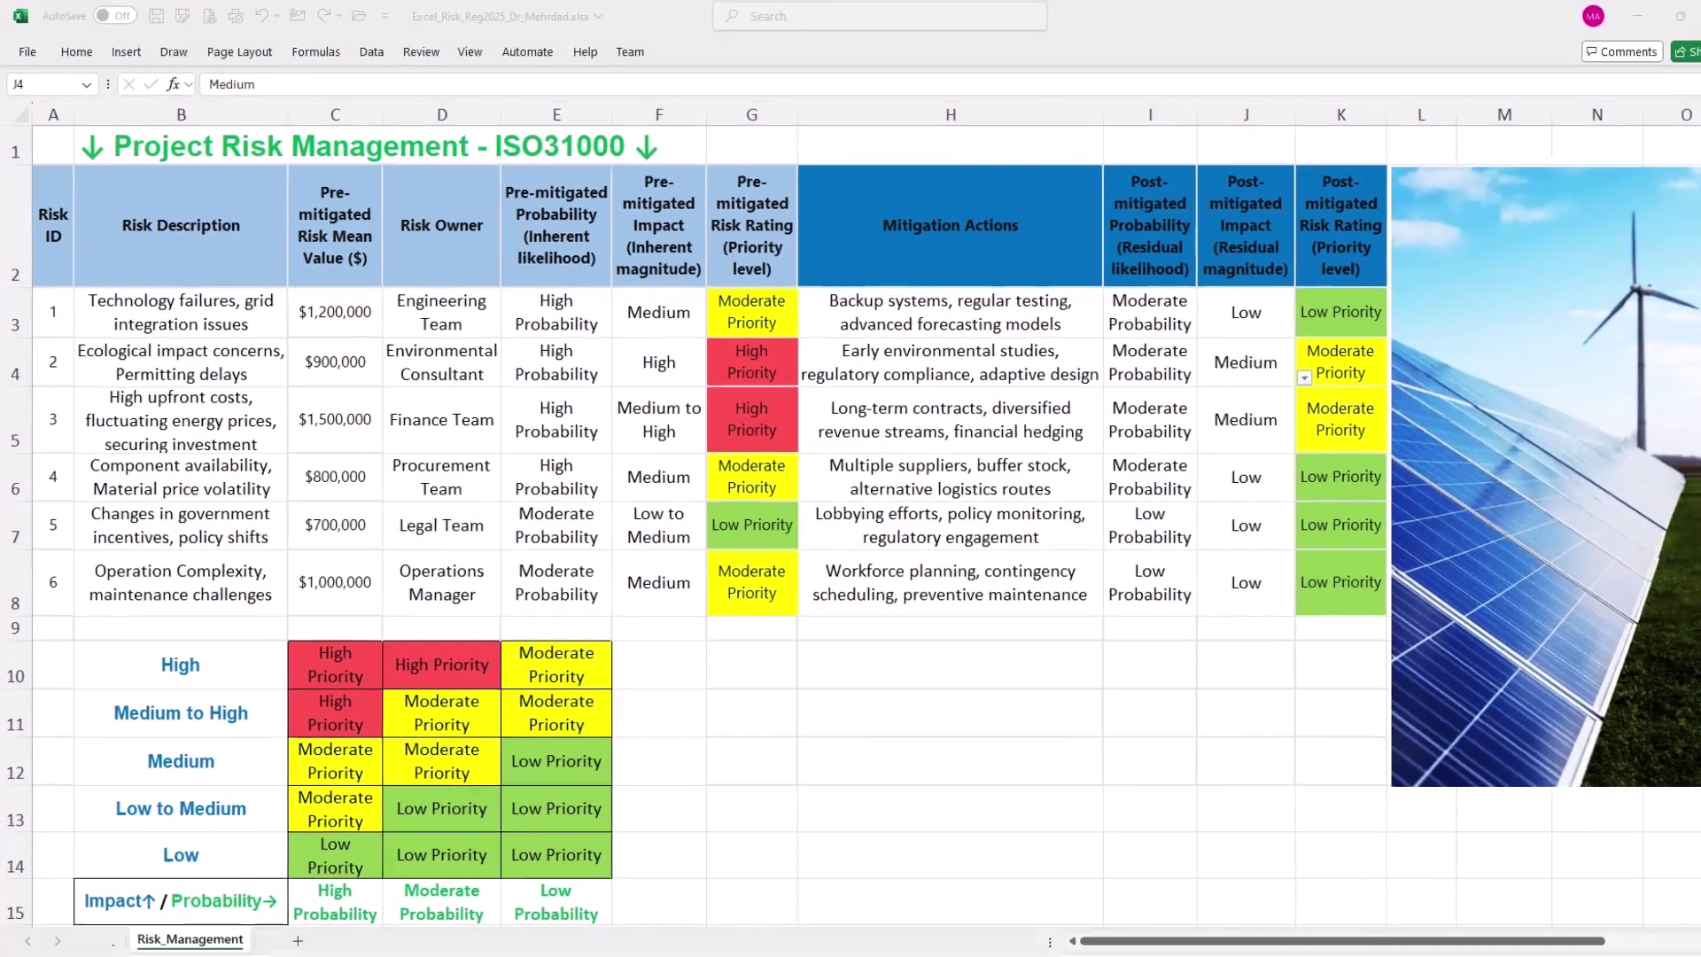